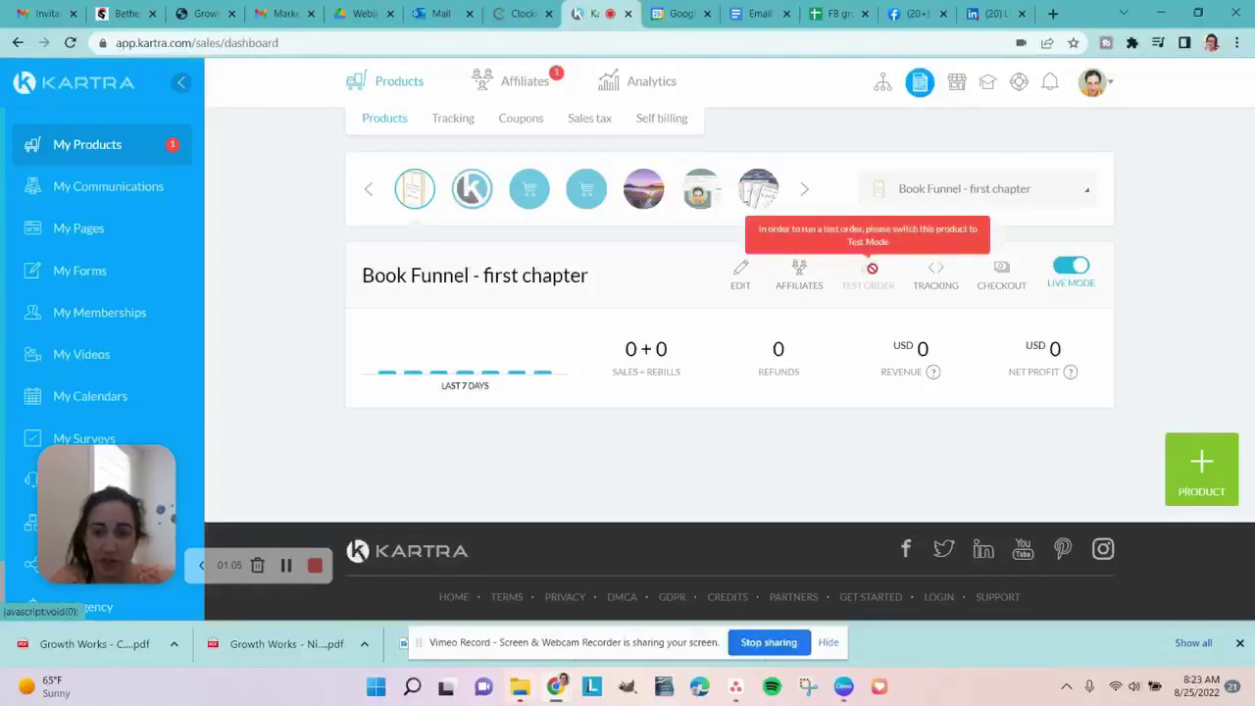
Open the Book Funnel - first chapter product's affiliate link, check the domains offered for its URL, and save it with the BookFunnel ending
left_click(799, 271)
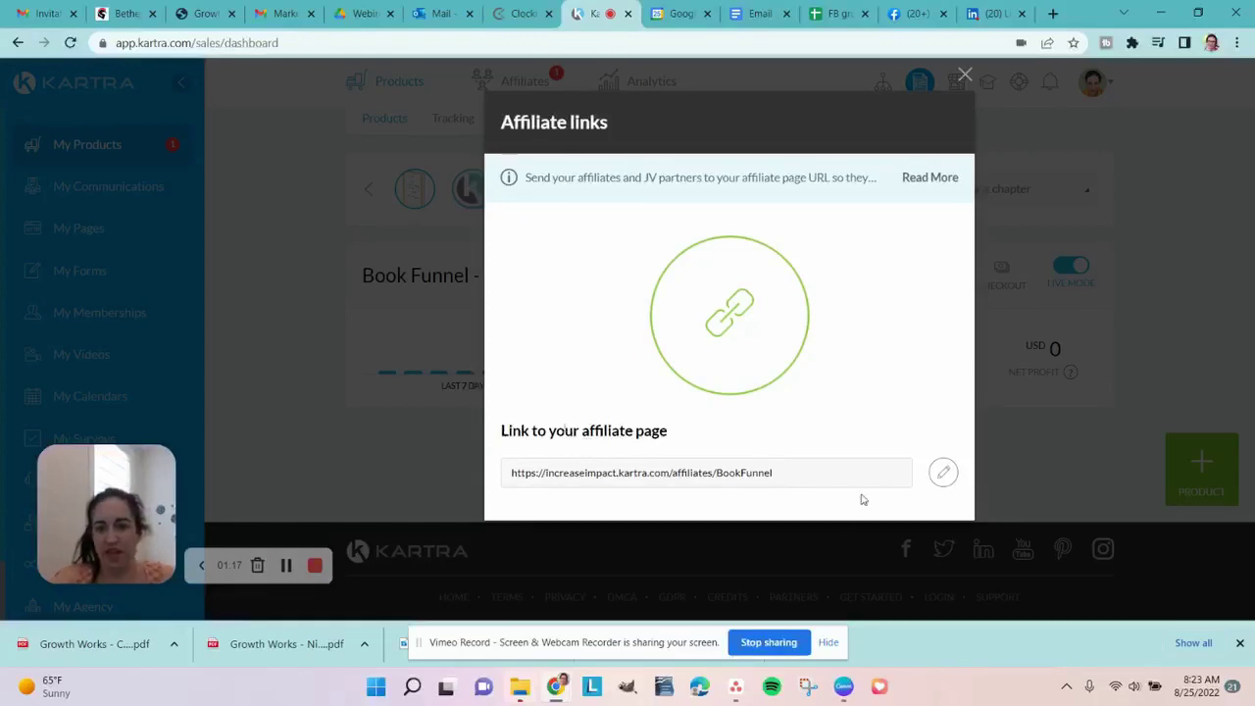
left_click(947, 475)
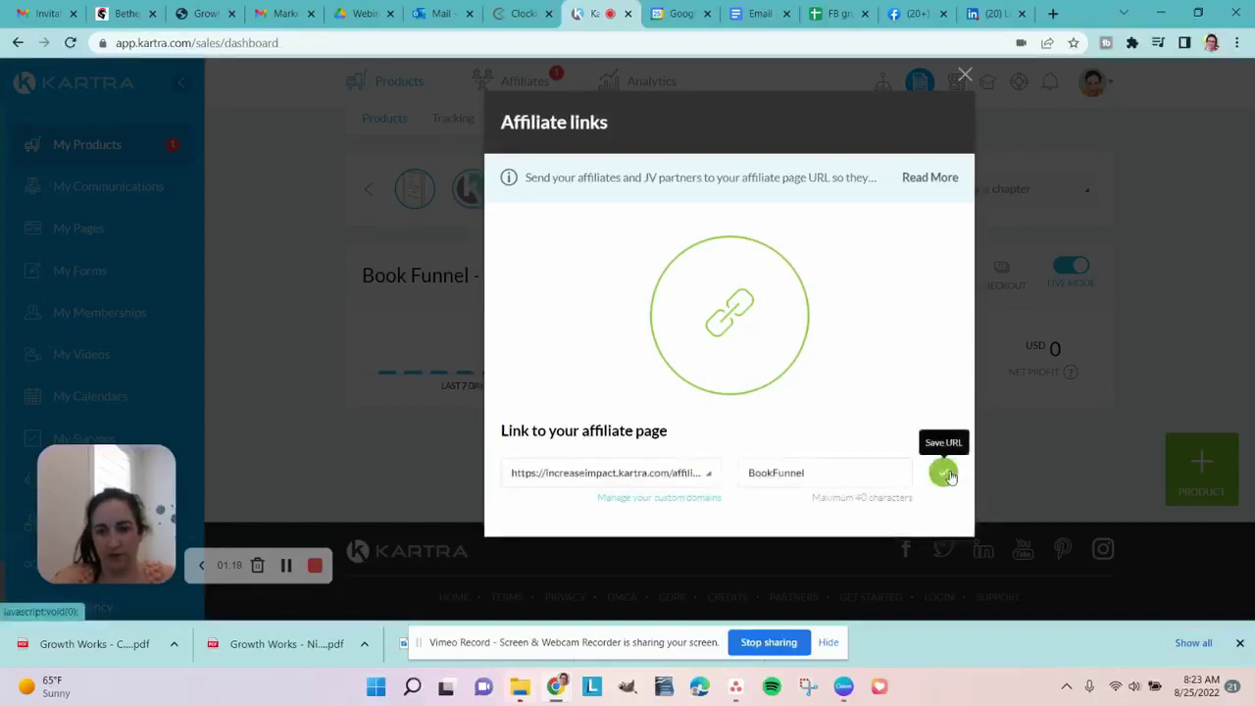
left_click(690, 471)
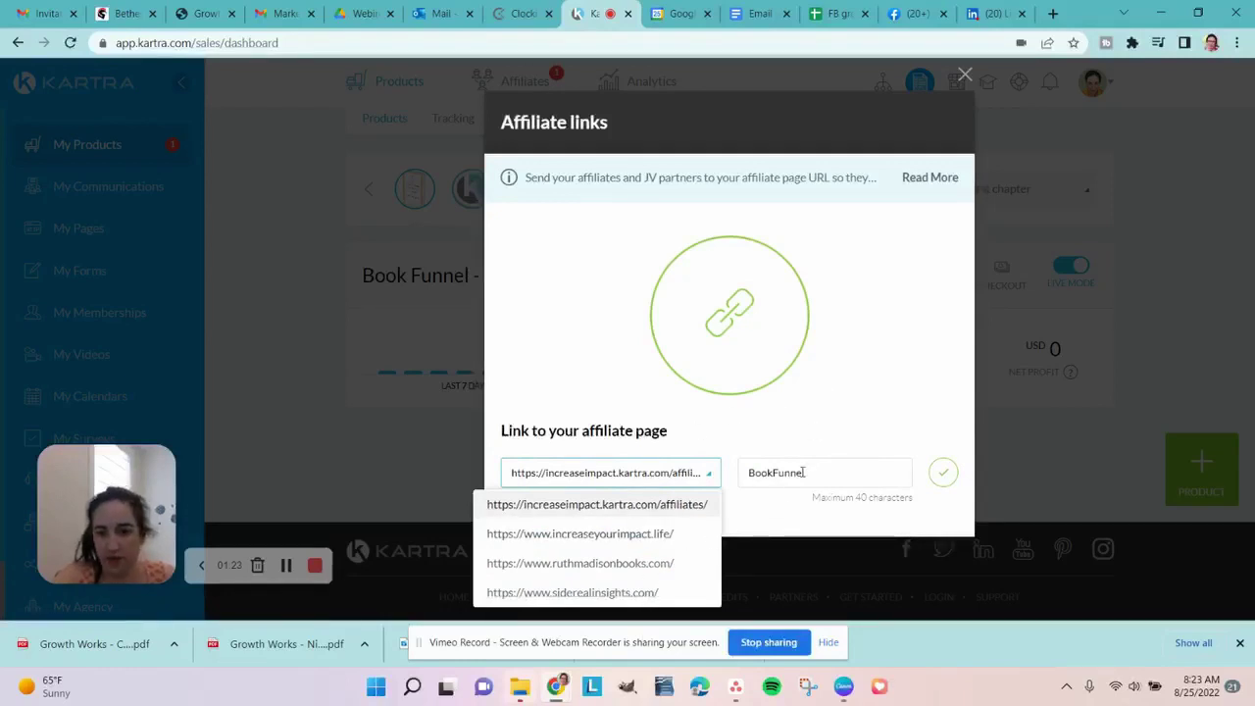
left_click(781, 503)
left_click(943, 474)
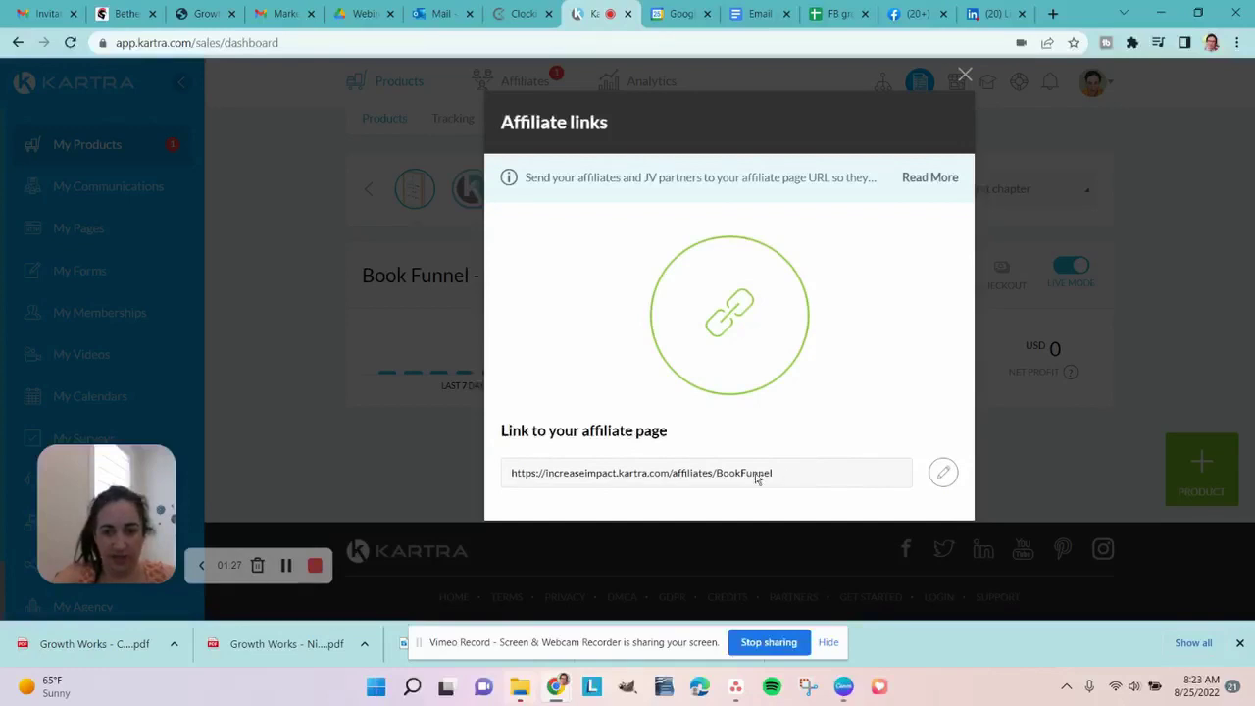
Visit the product's affiliate signup page using the full affiliate page URL
left_click_drag(795, 477, 510, 484)
right_click(552, 477)
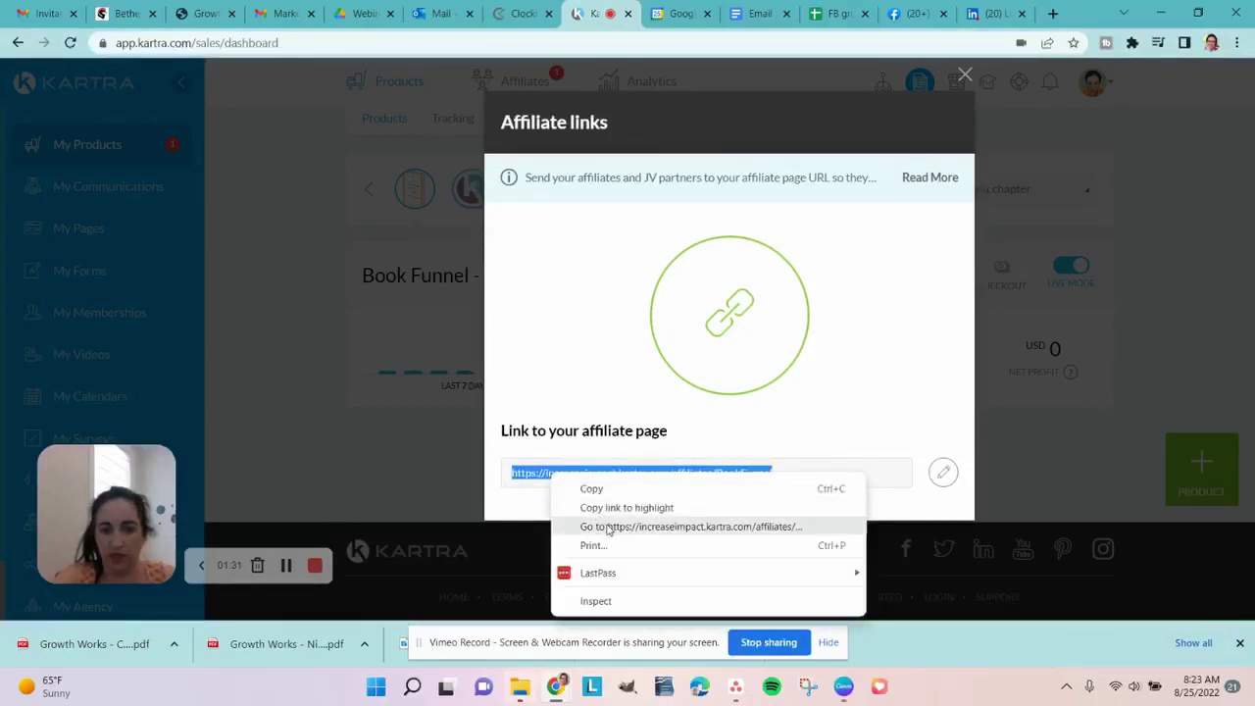
left_click(607, 526)
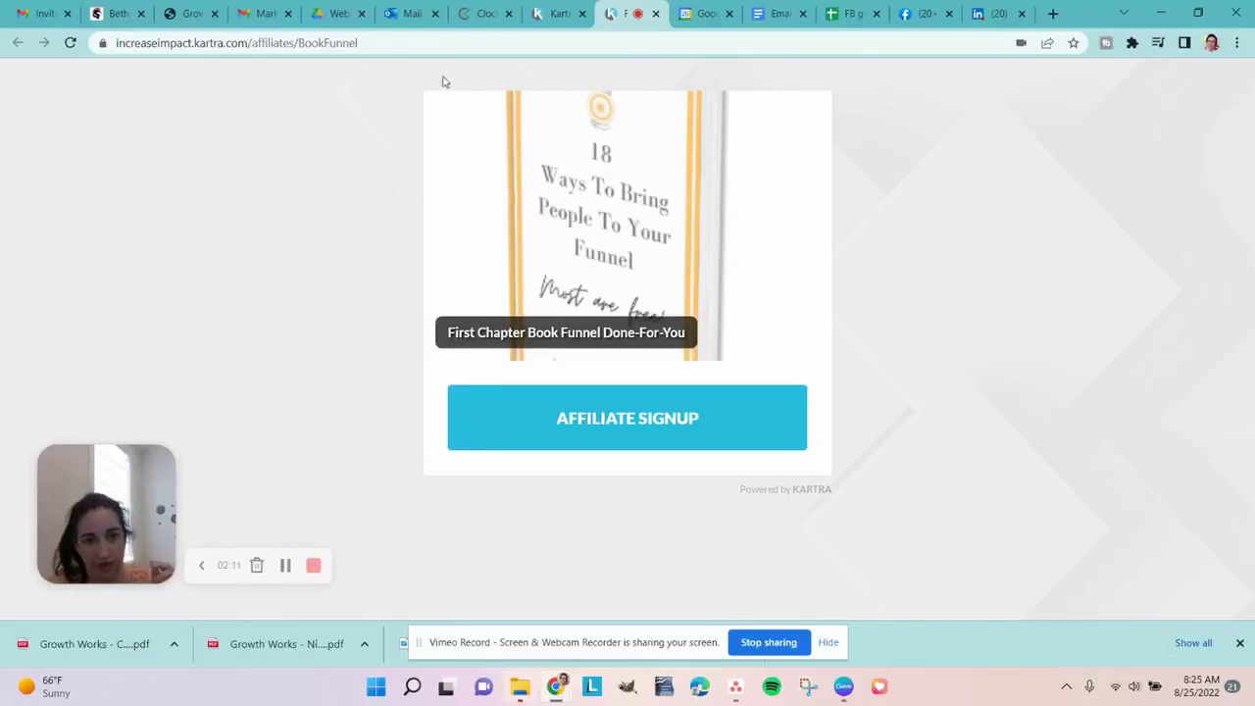
Return to the product dashboard, dismiss the affiliate links dialog, and go to My Affiliate Promos
left_click(541, 14)
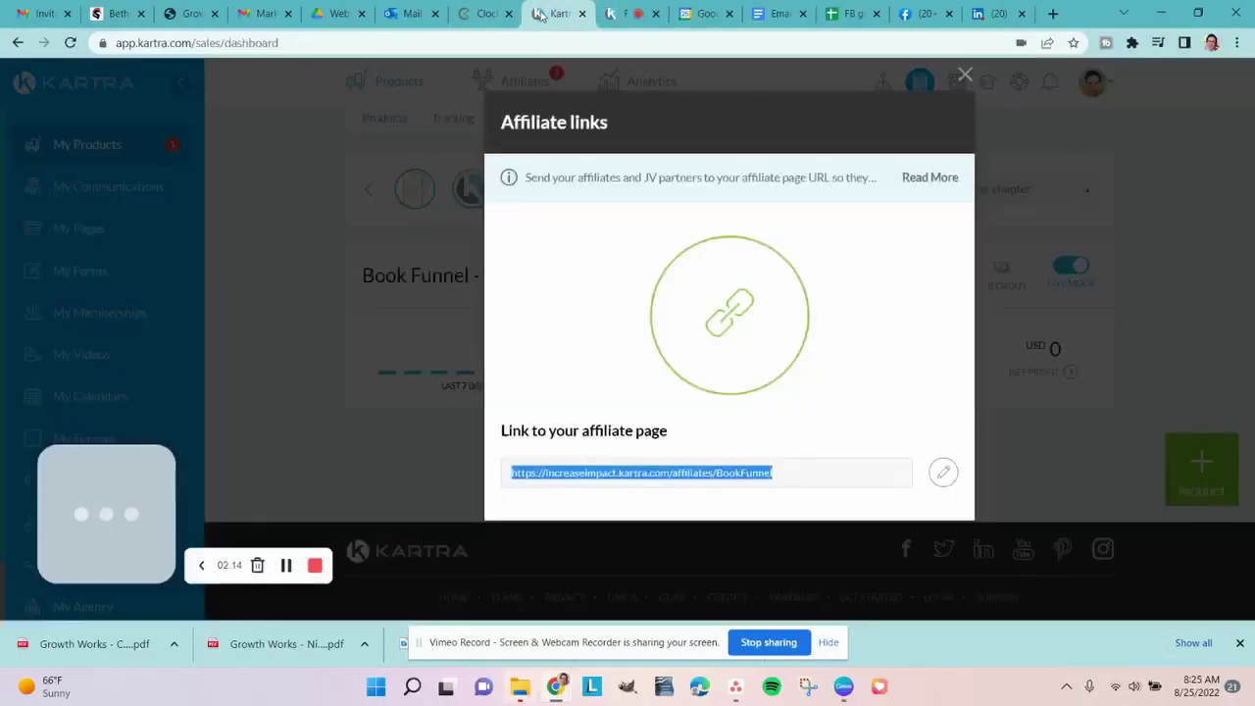
left_click(964, 75)
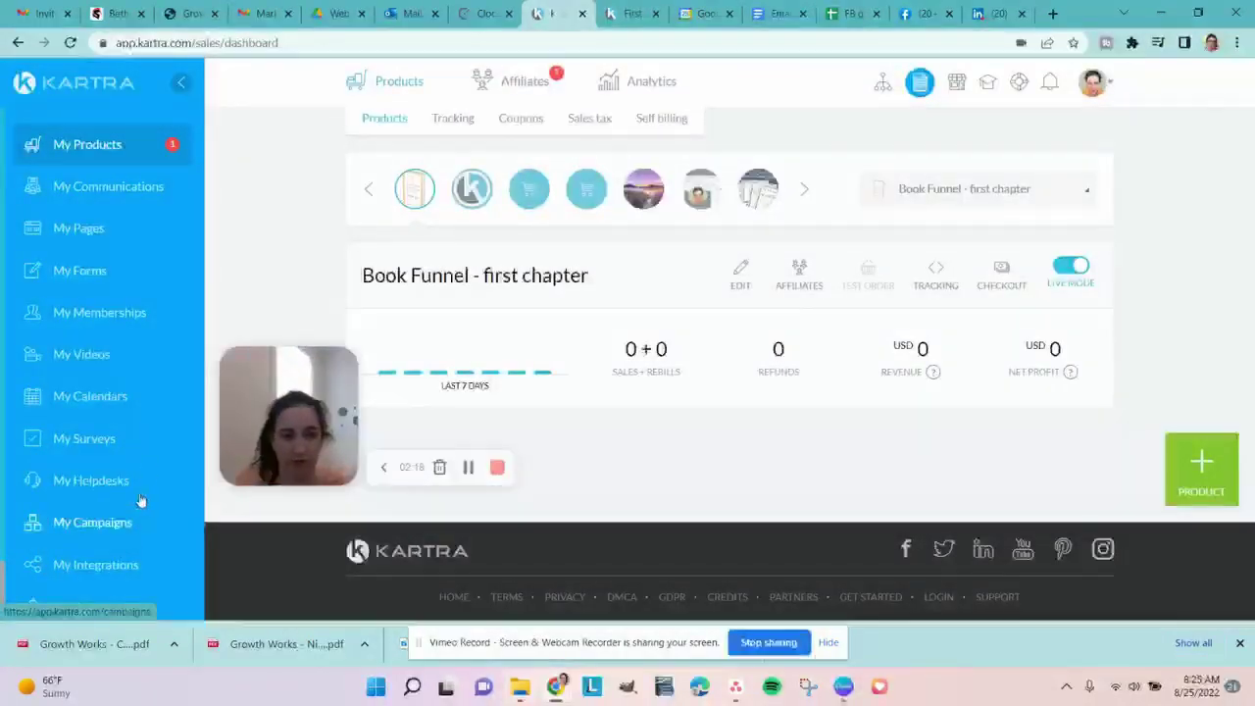
scroll(113, 411, "down", 2)
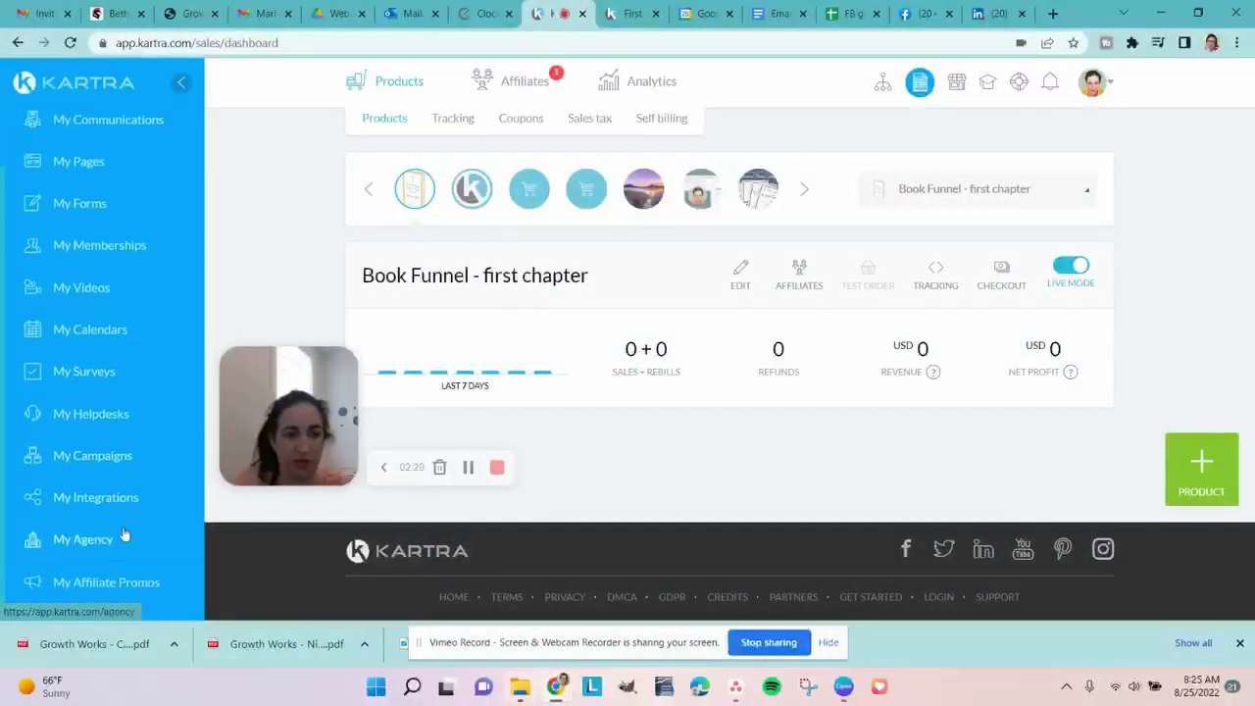
left_click(73, 585)
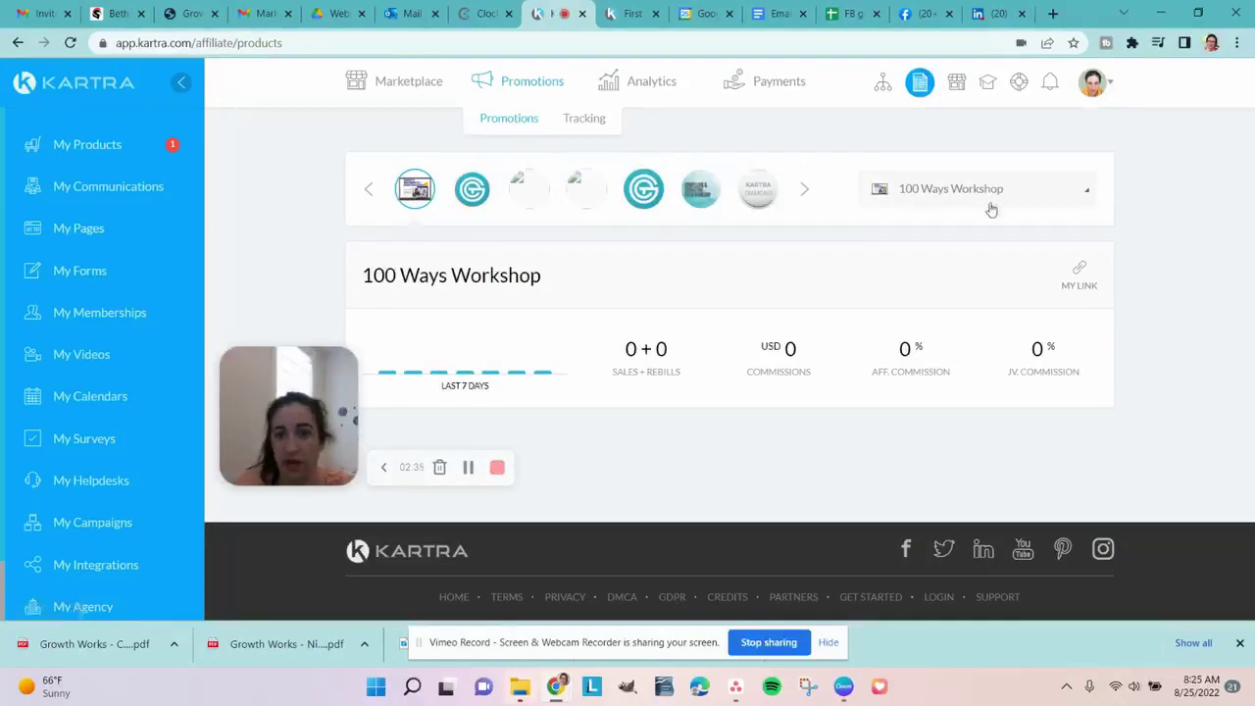
Browse the list of promoted products and select Sales Team Ready Live 2022
left_click(1036, 196)
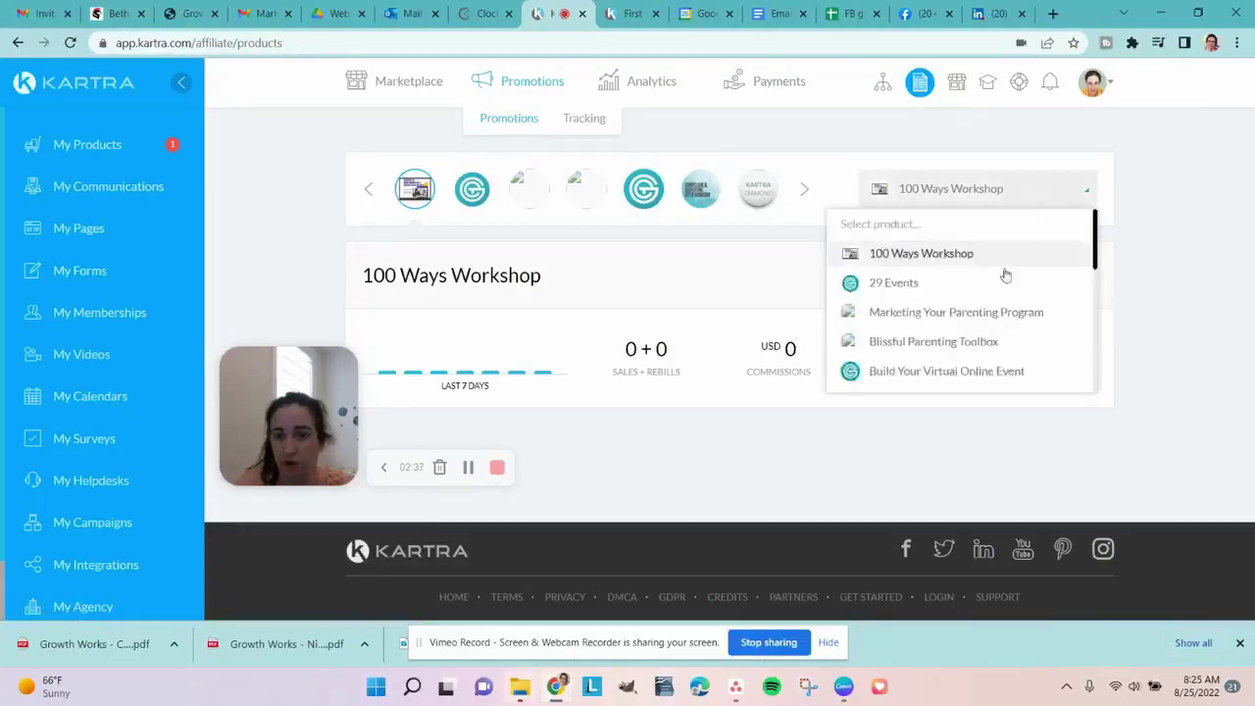
scroll(968, 315, "down", 10)
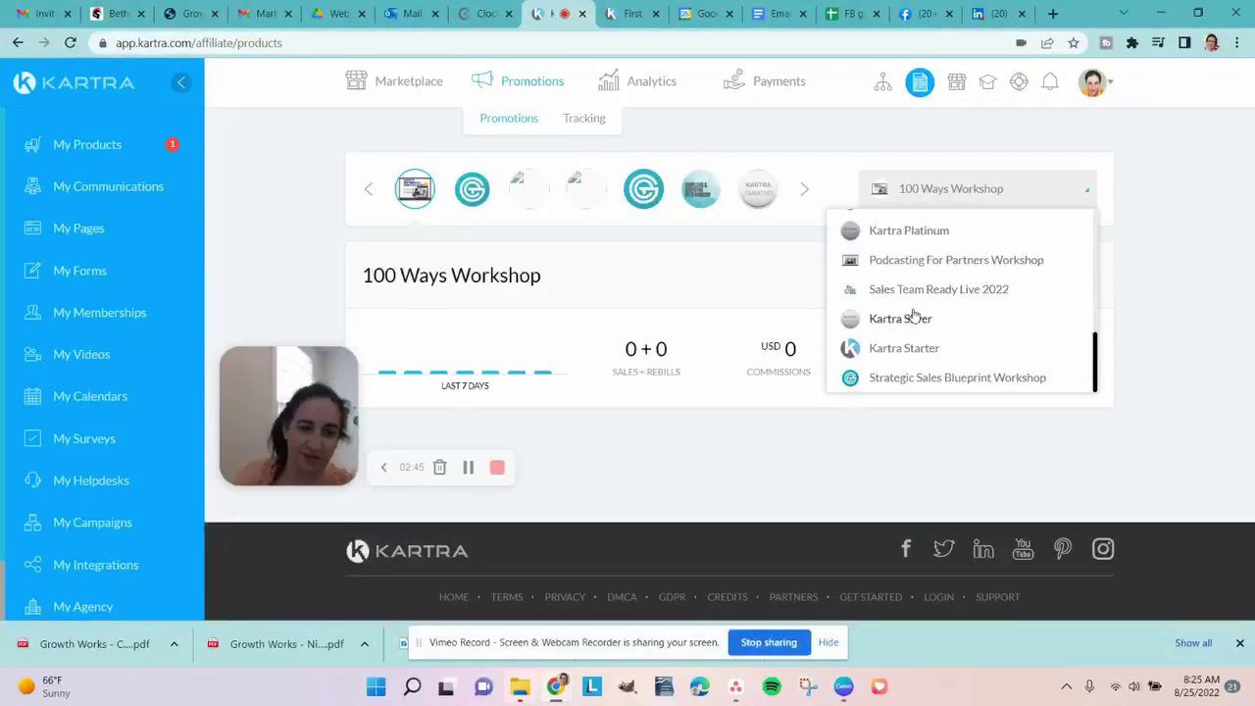
left_click(1117, 290)
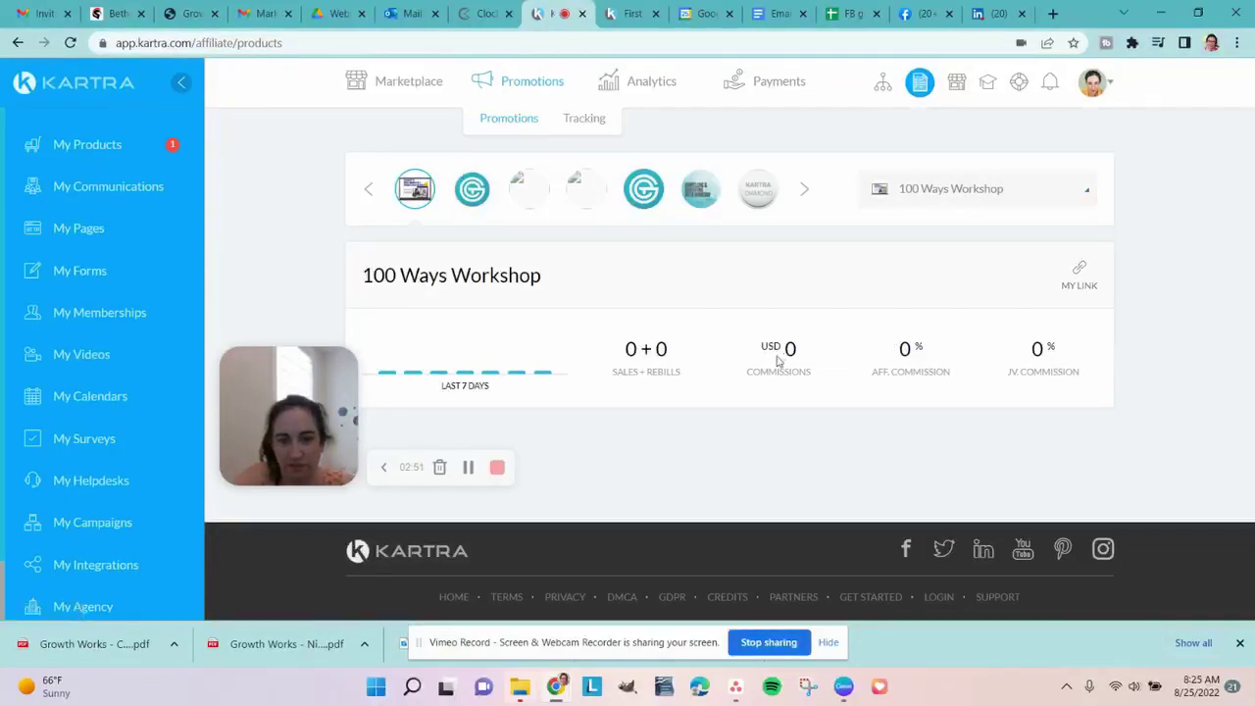
left_click(992, 186)
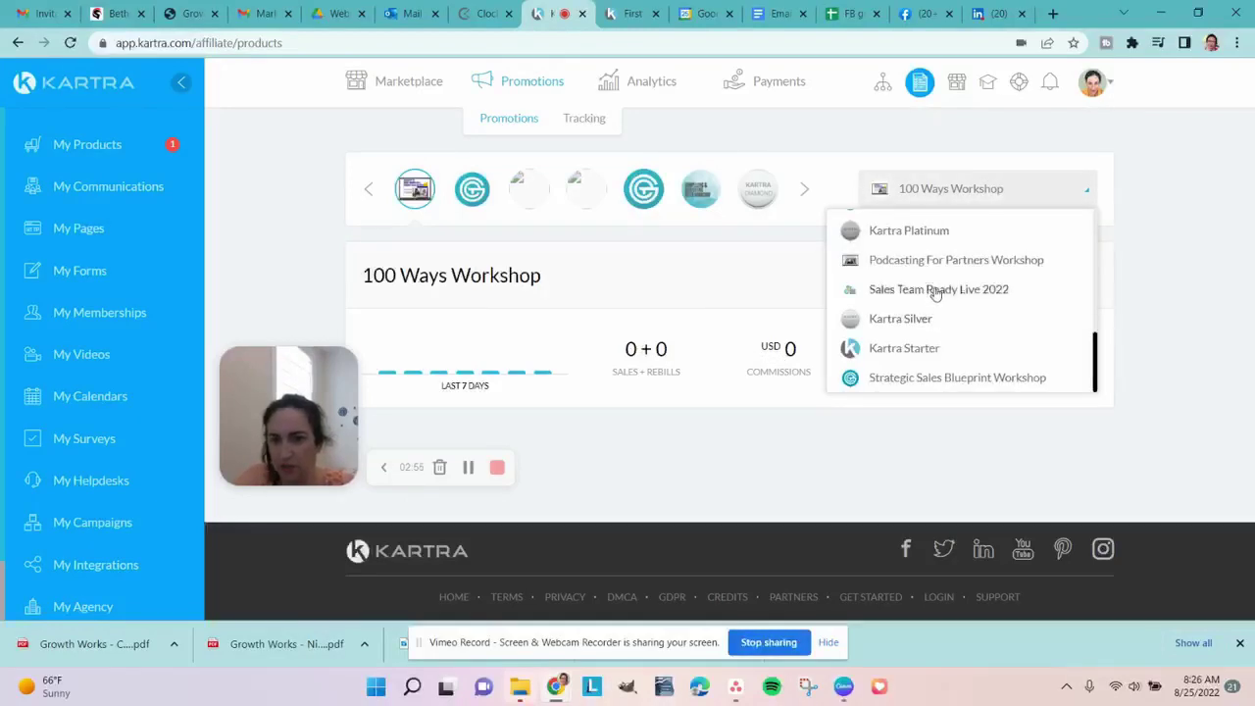
left_click(933, 290)
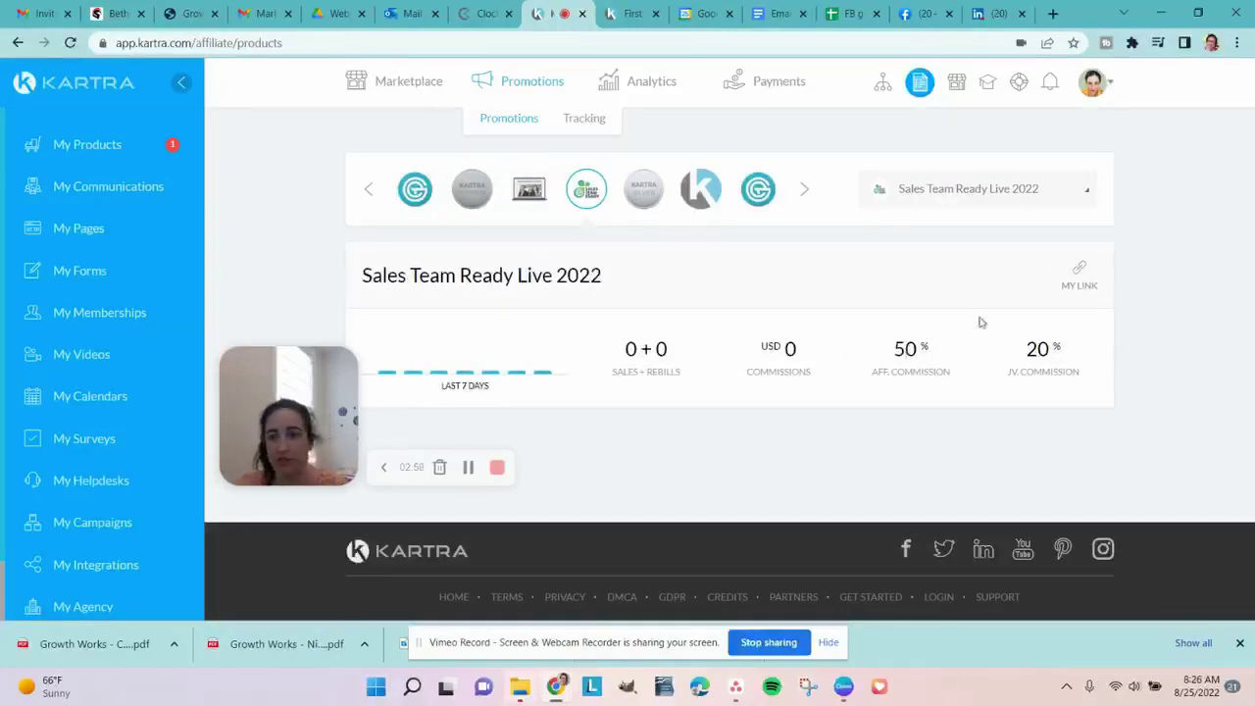
View the promotional links for Sales Team Ready Live 2022, highlight the live event ticket page's affiliate link, and close the dialog
left_click(1070, 282)
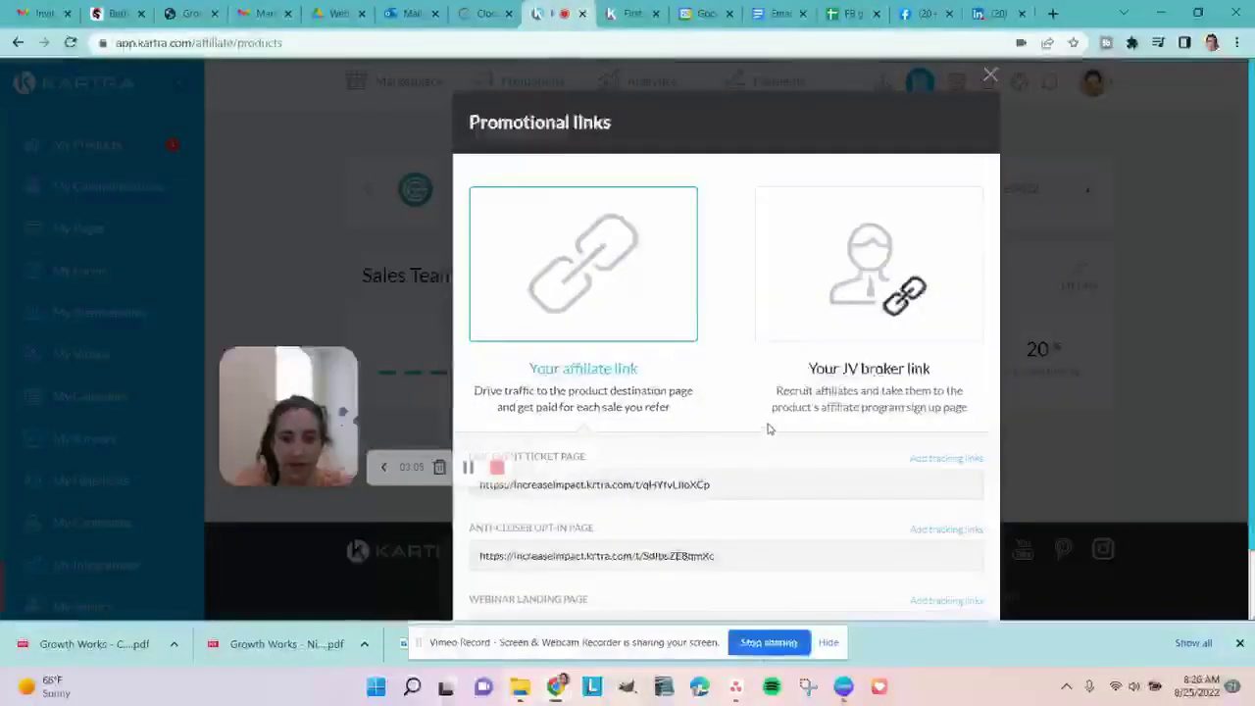
scroll(714, 320, "down", 1)
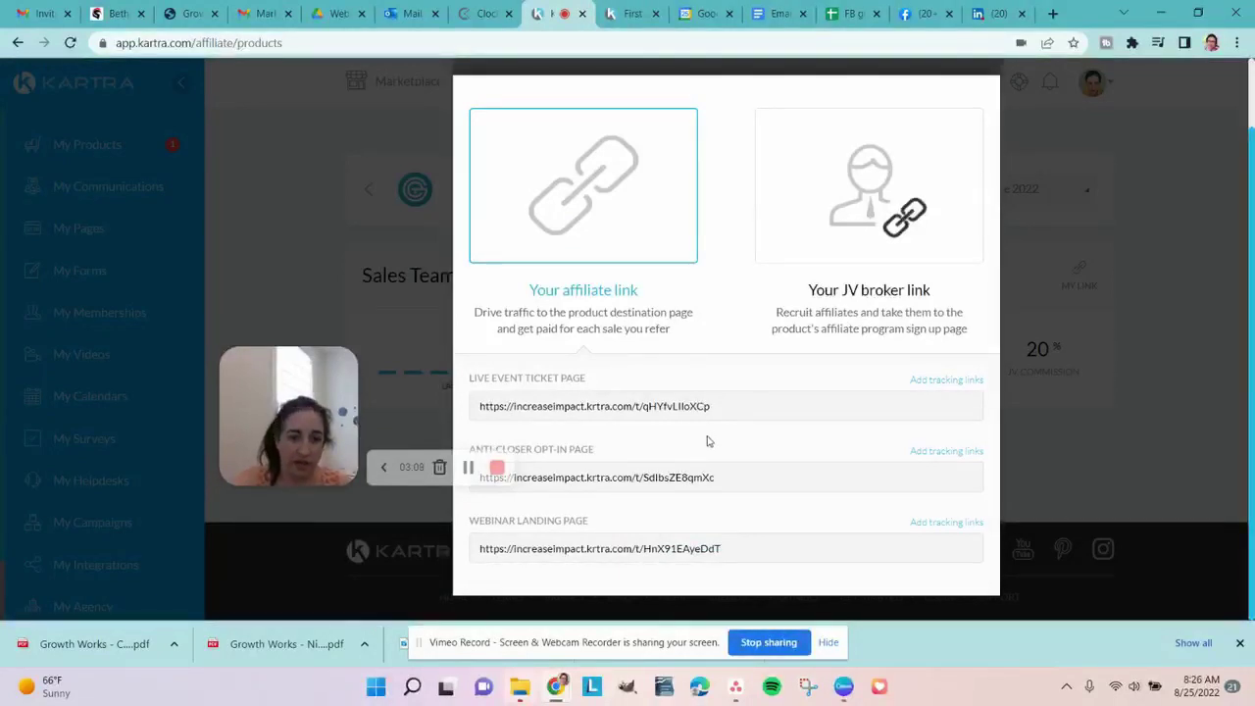
left_click(383, 467)
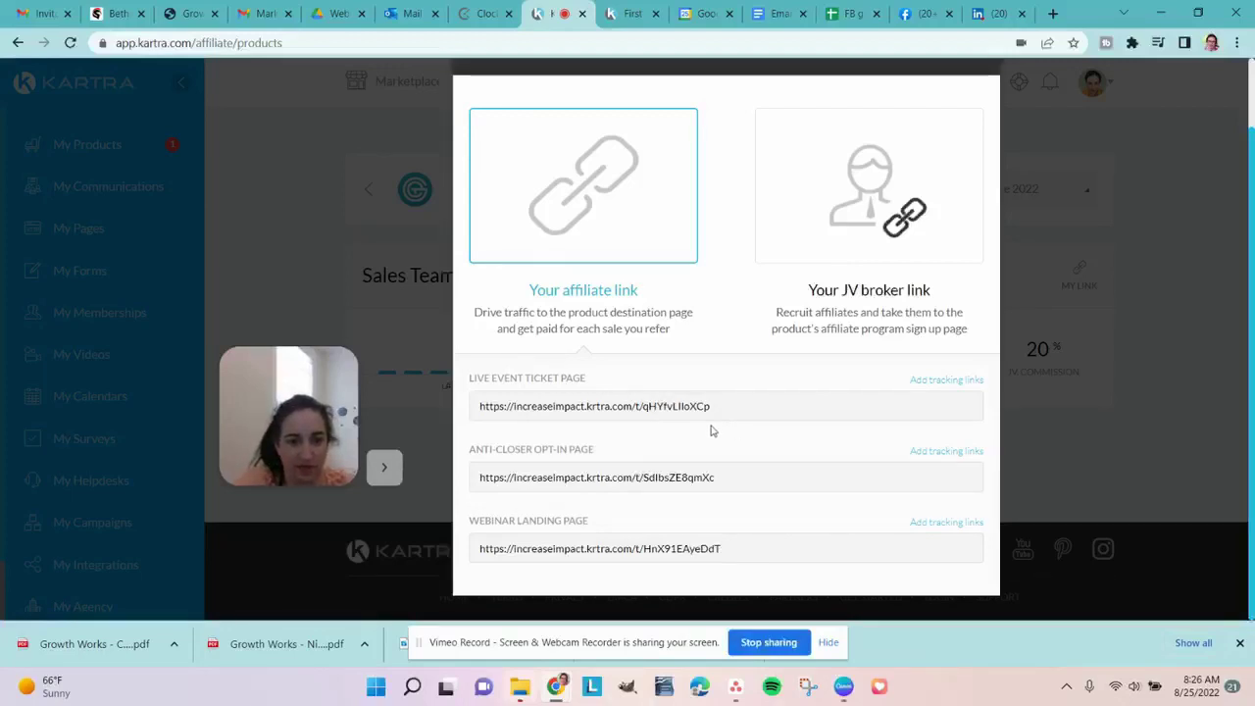
scroll(907, 306, "up", 1)
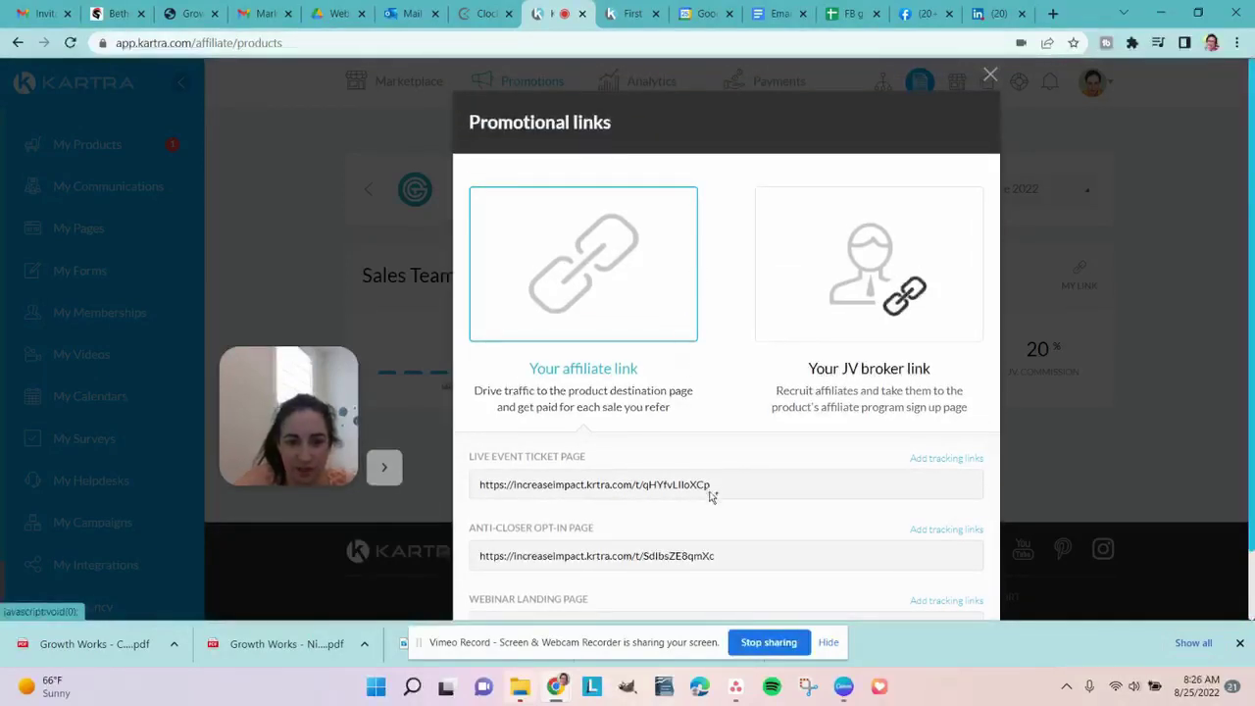
left_click_drag(700, 488, 478, 490)
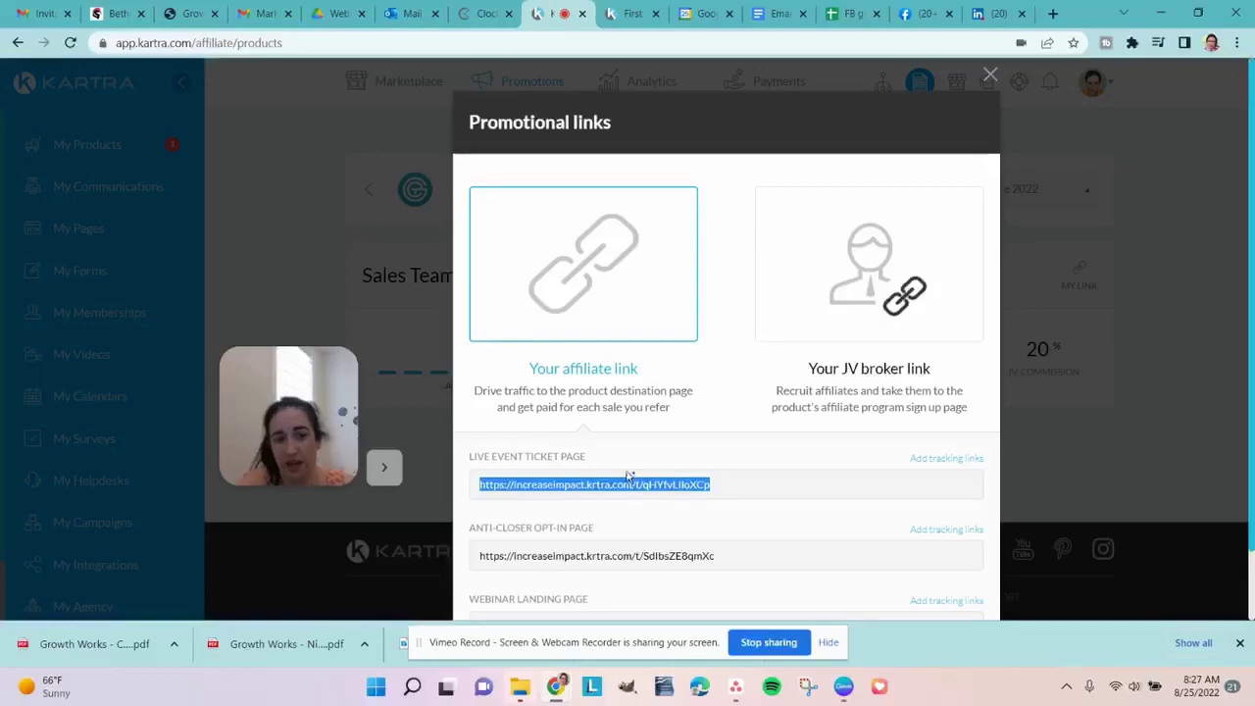
left_click(991, 77)
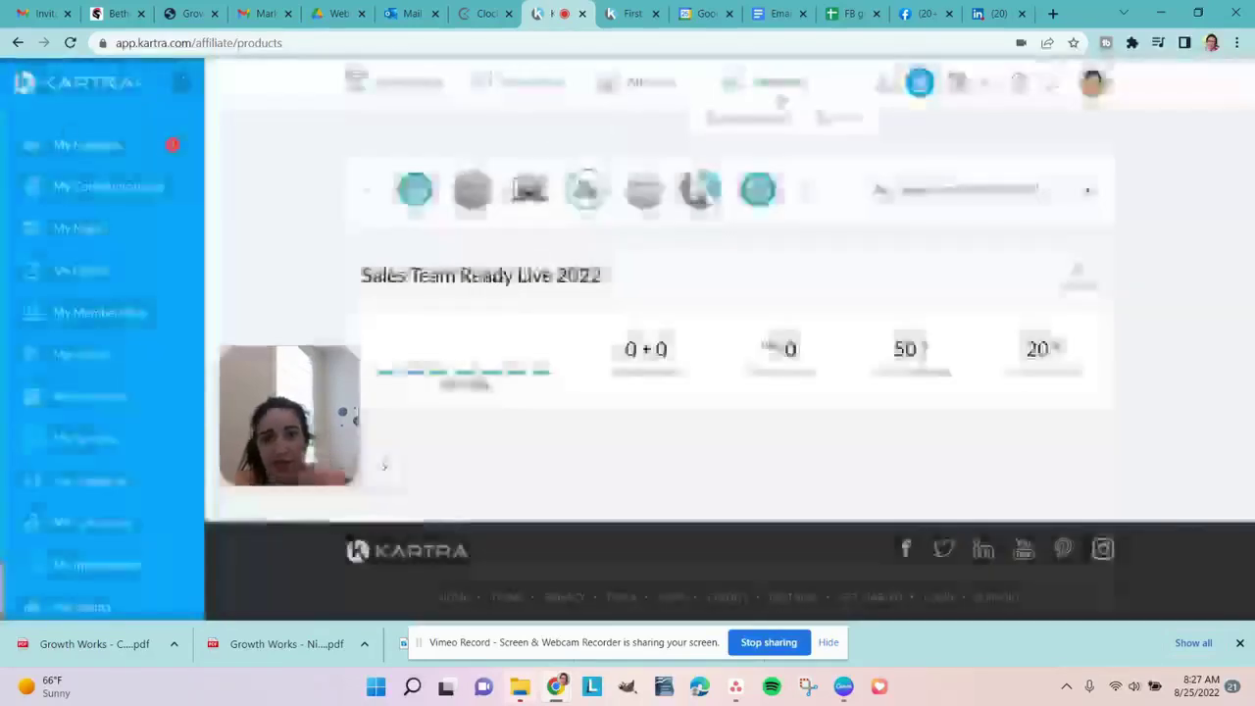
mouse_move(765, 98)
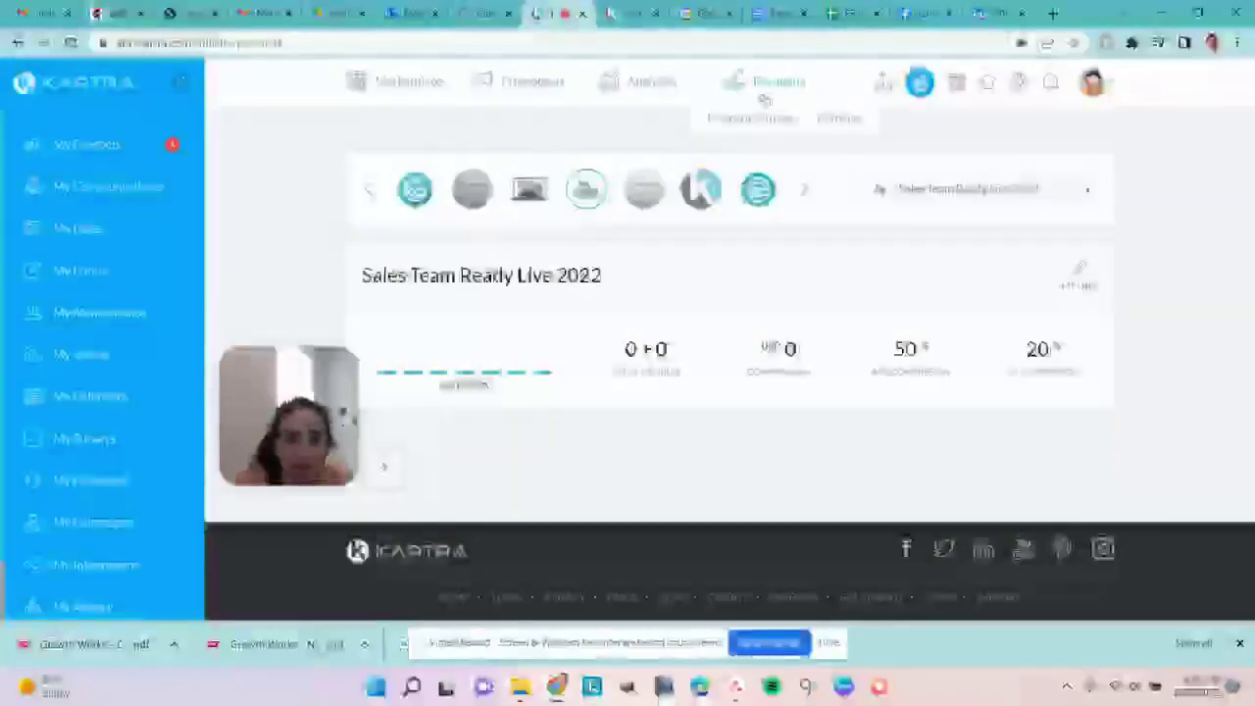
mouse_move(631, 91)
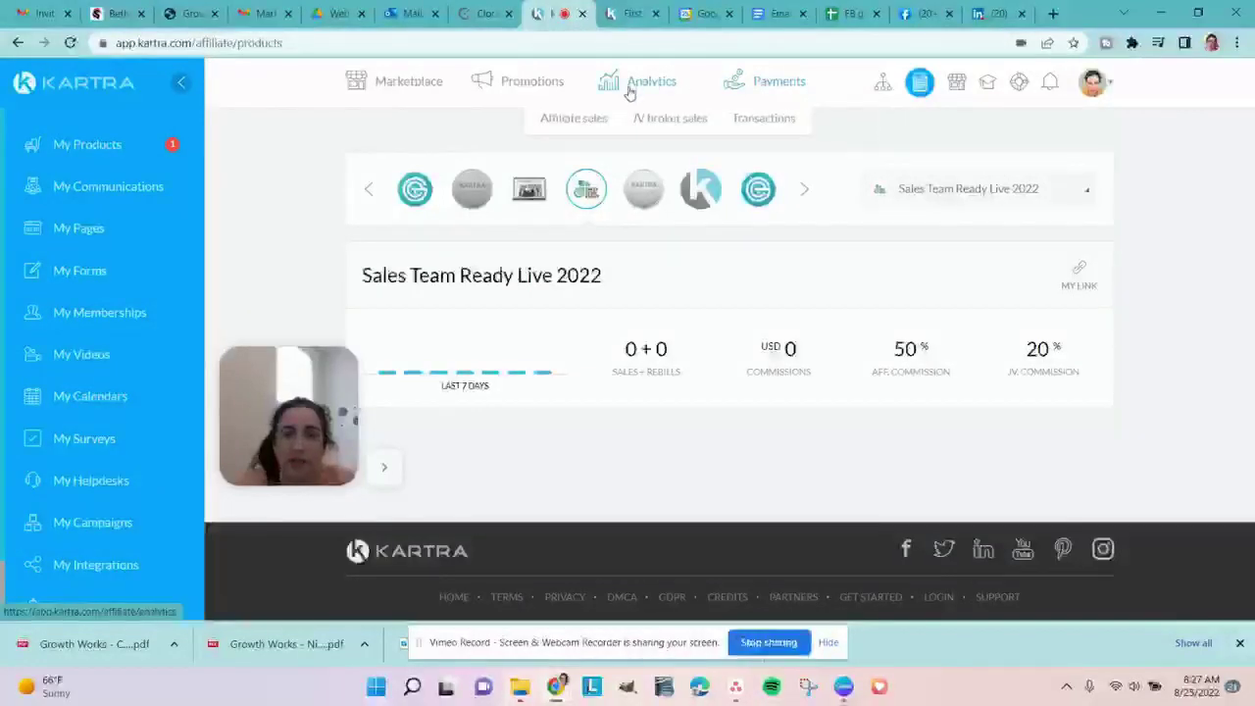
mouse_move(523, 92)
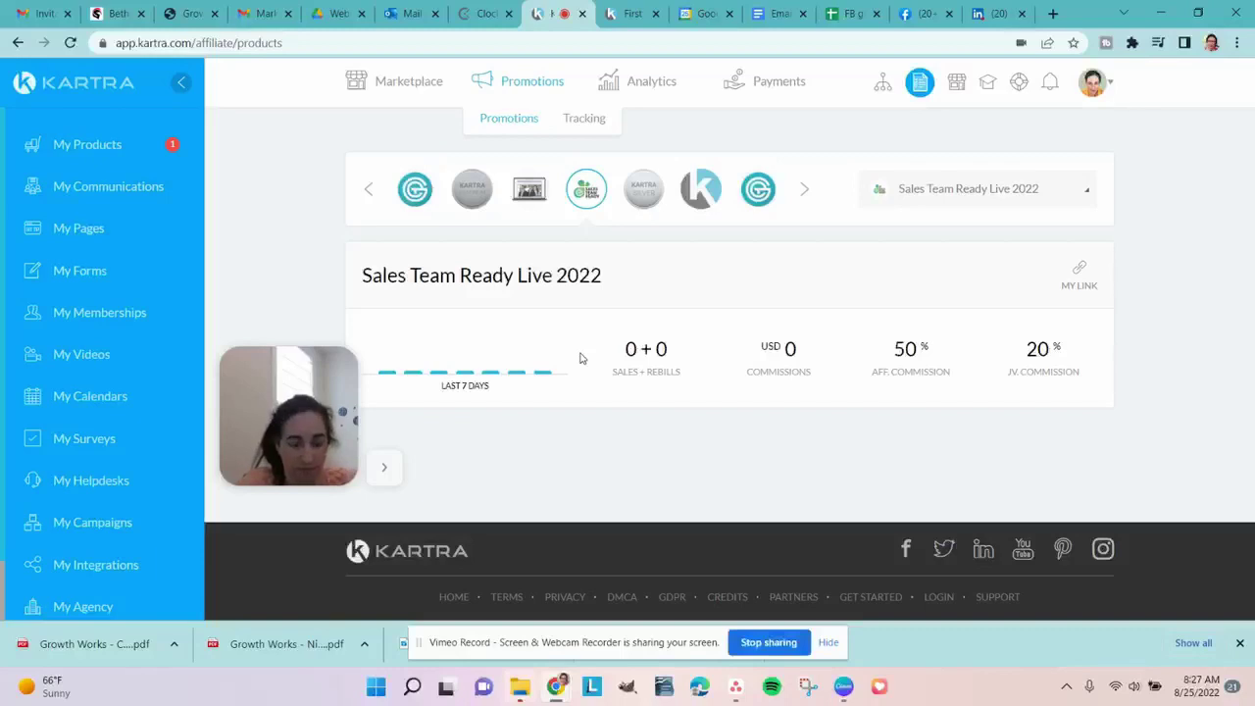
Go back to My Products and open the Book Funnel - first chapter product for editing
left_click(103, 144)
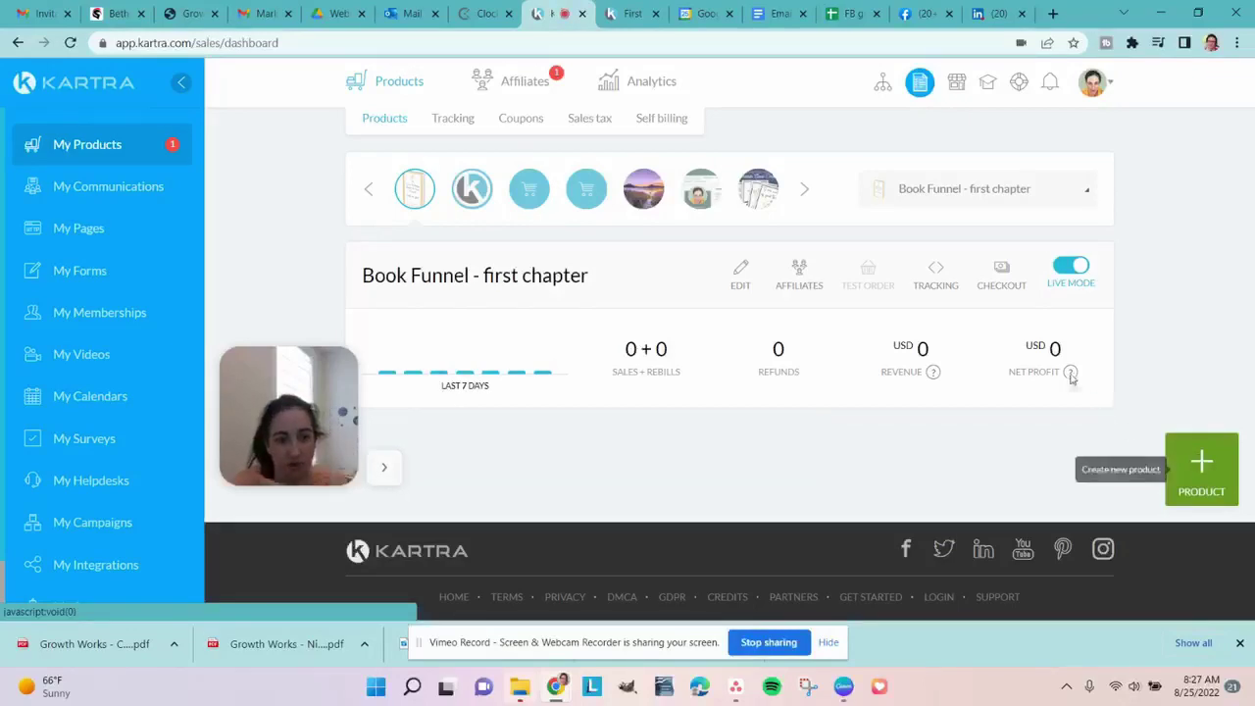
left_click(740, 272)
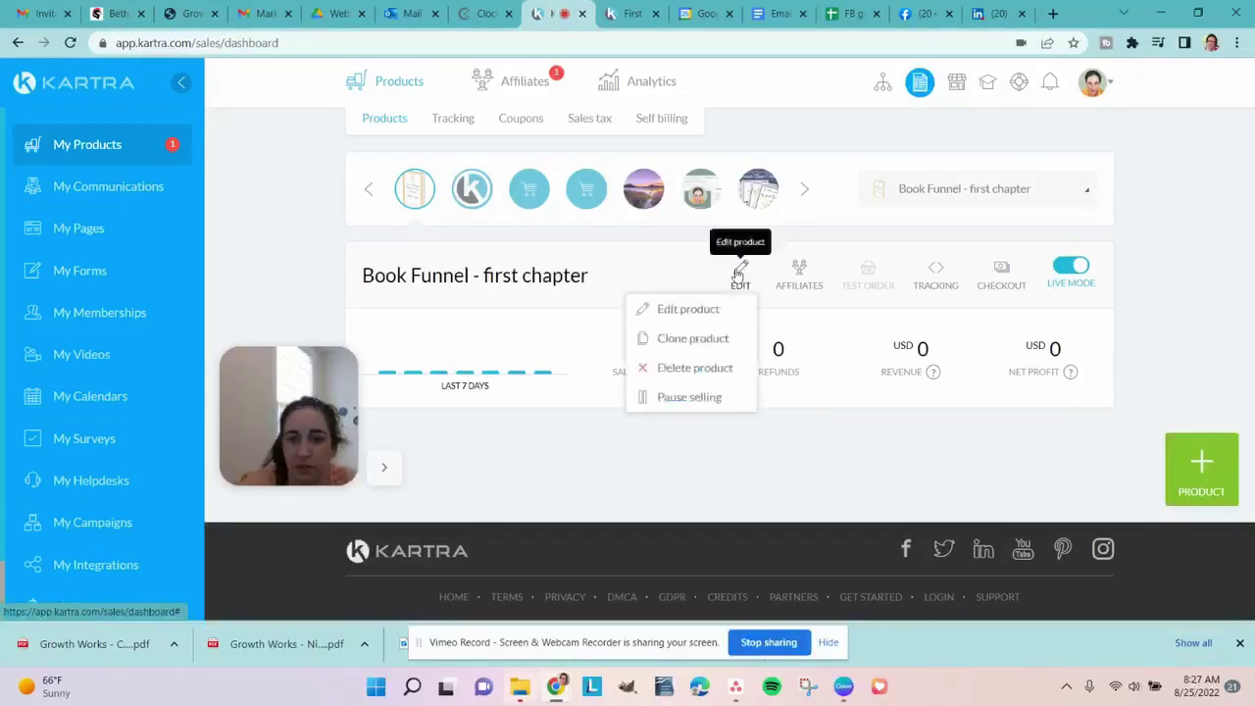
left_click(740, 316)
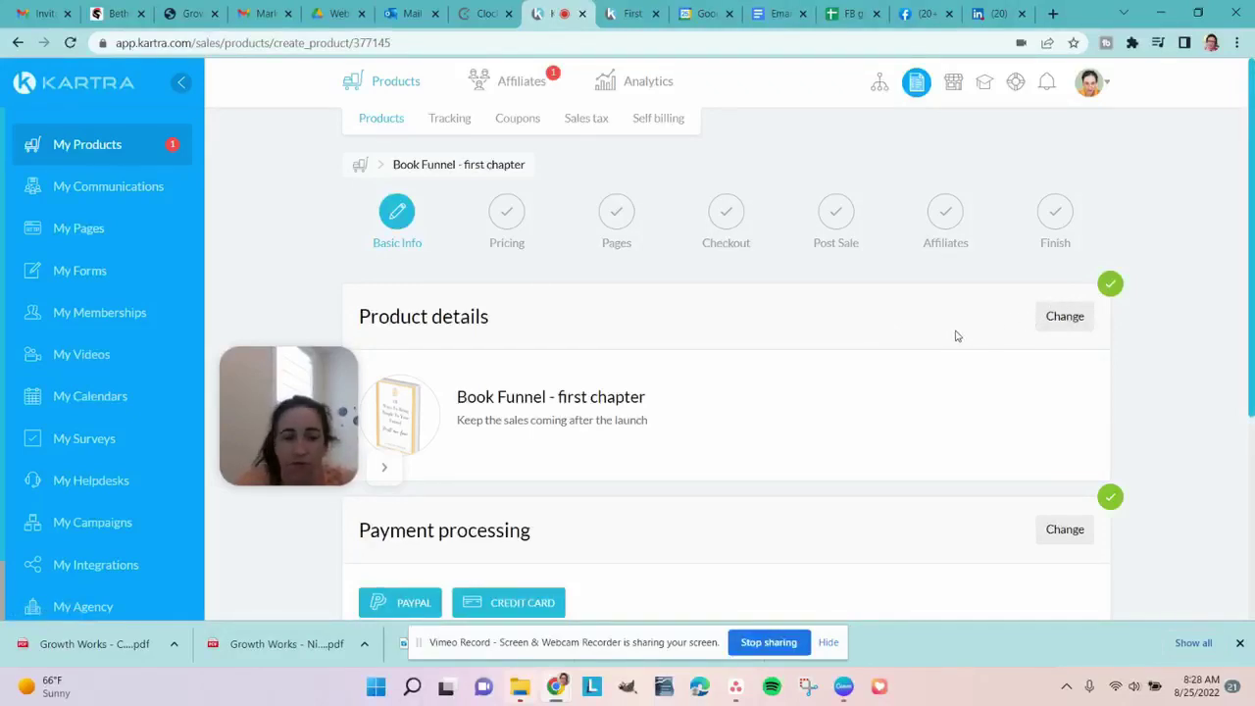
Review the product's Basic Info and Pricing settings, saving each stage to proceed to Pages
scroll(957, 336, "down", 3)
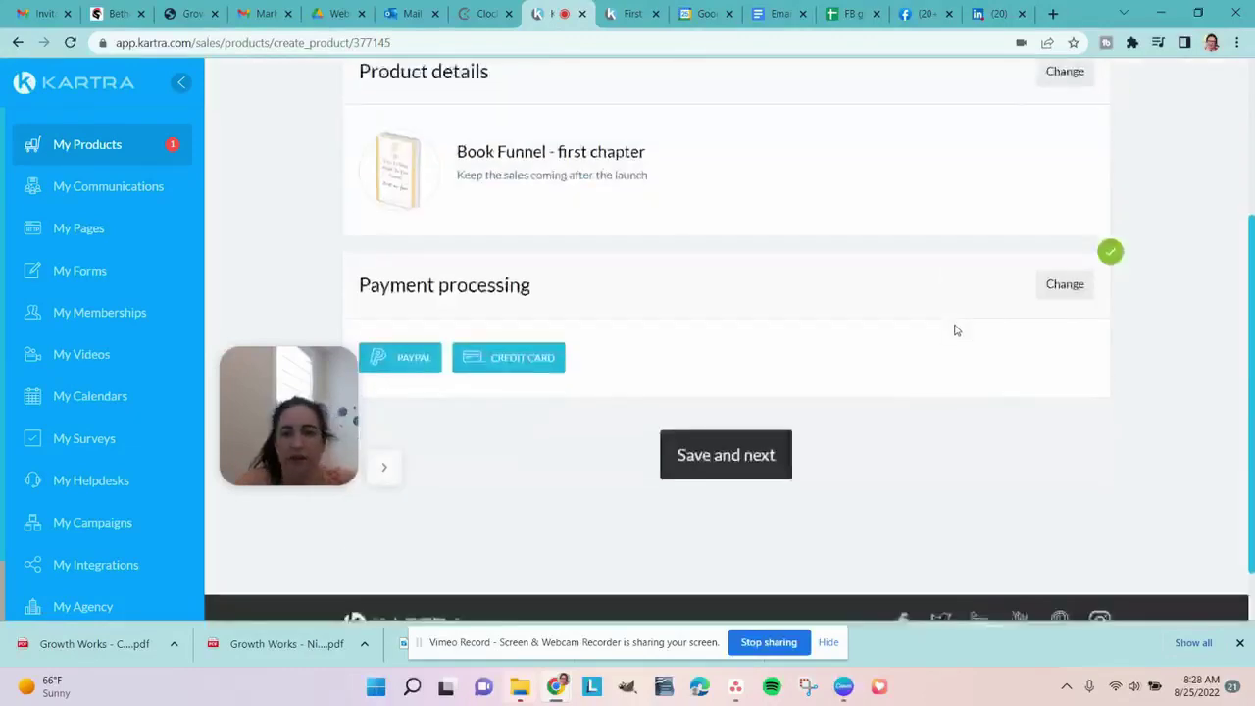
scroll(953, 330, "up", 3)
scroll(956, 330, "down", 3)
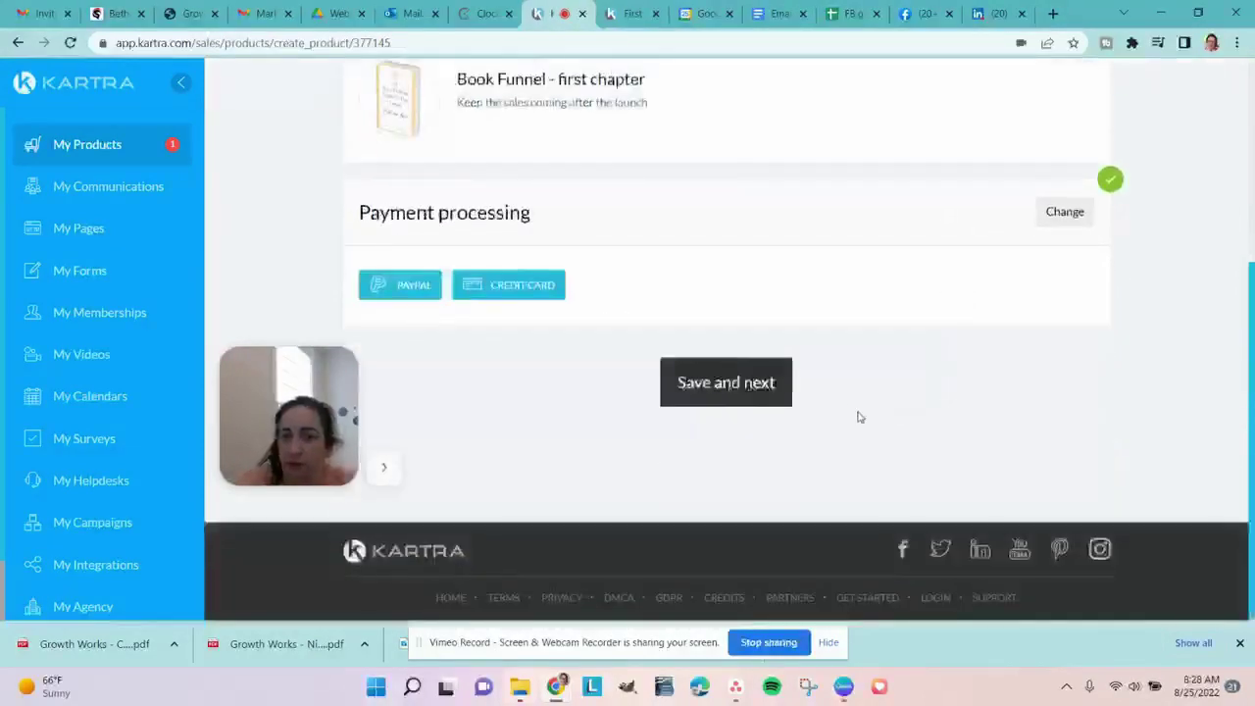
left_click(767, 390)
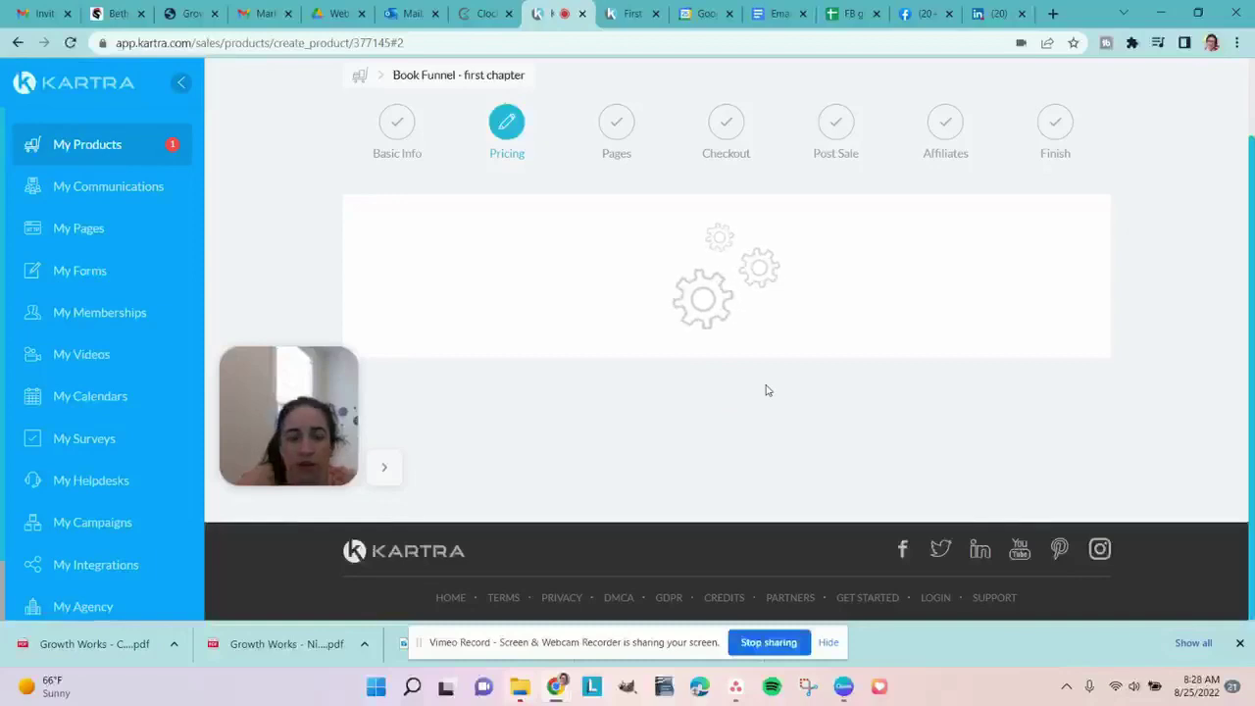
scroll(765, 386, "down", 6)
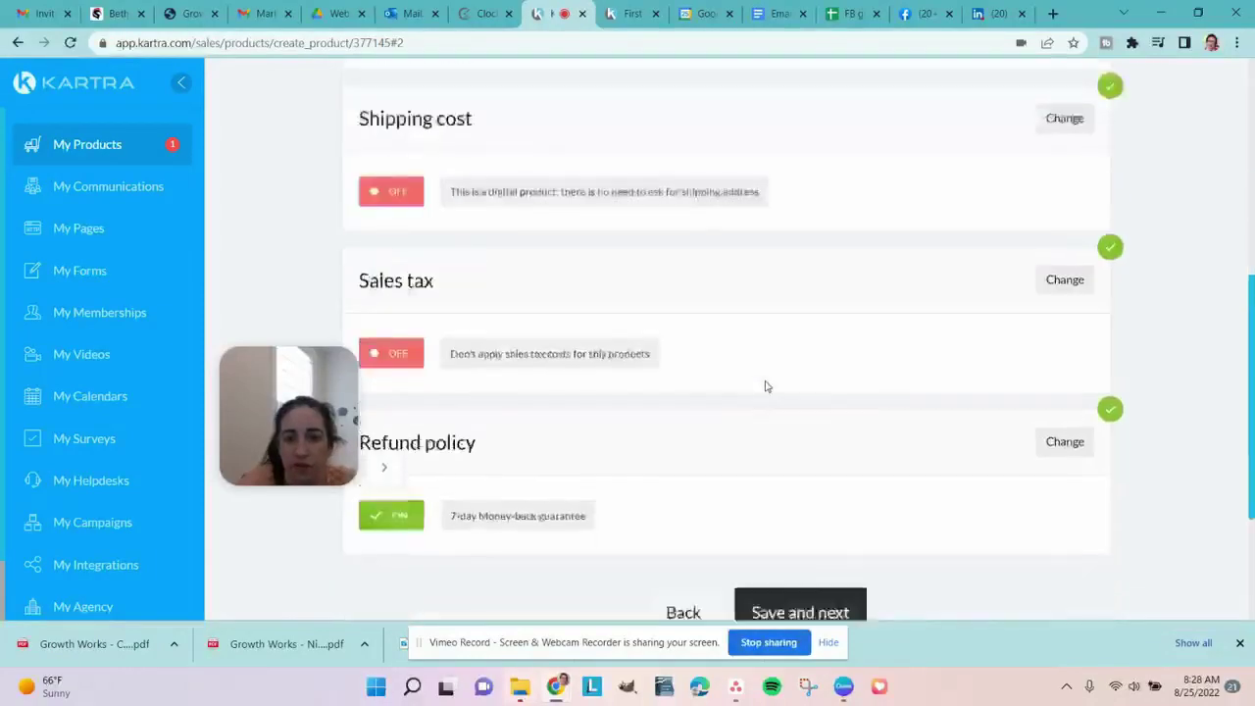
left_click(802, 385)
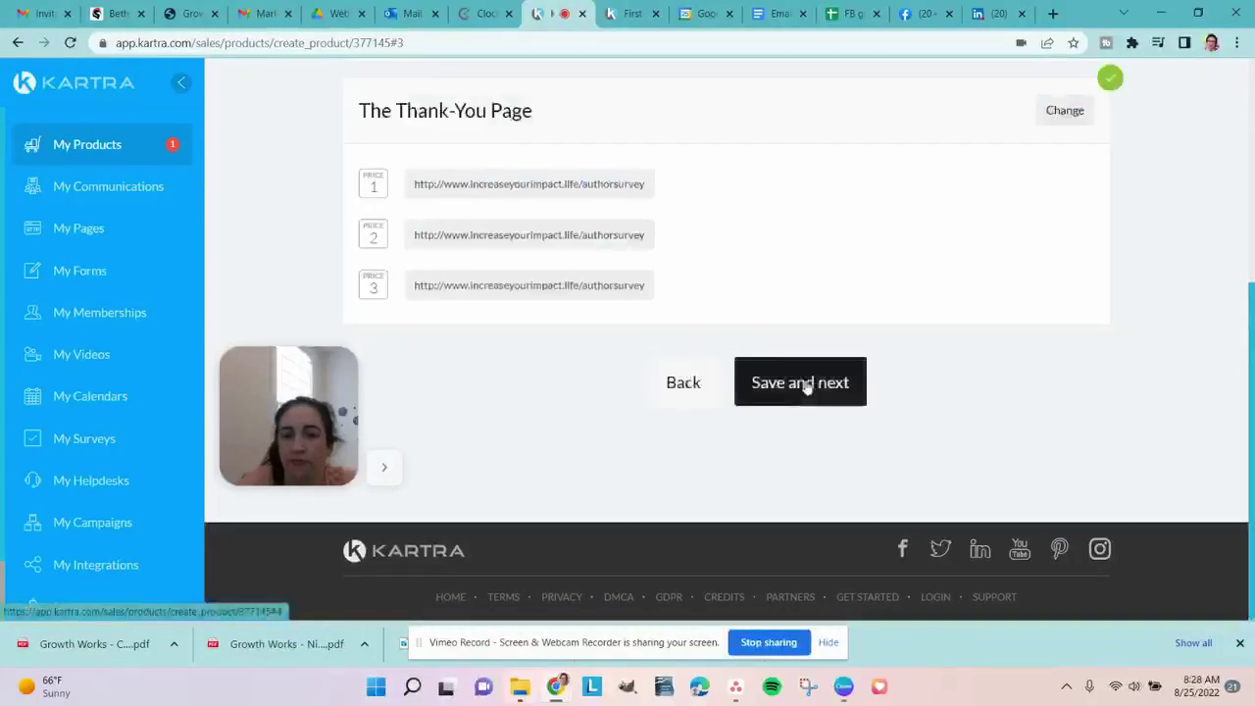
Save the product's Pages and Checkout stages without edits to proceed to Post Sale
left_click(806, 386)
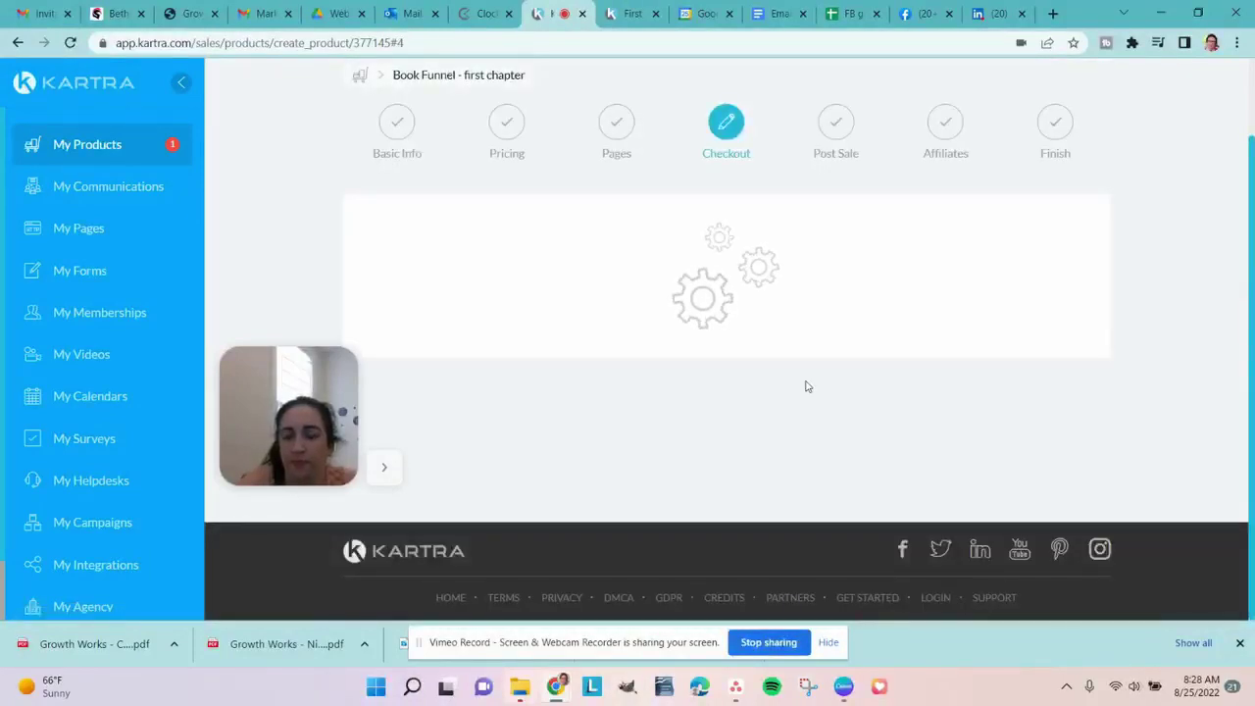
scroll(802, 391, "down", 15)
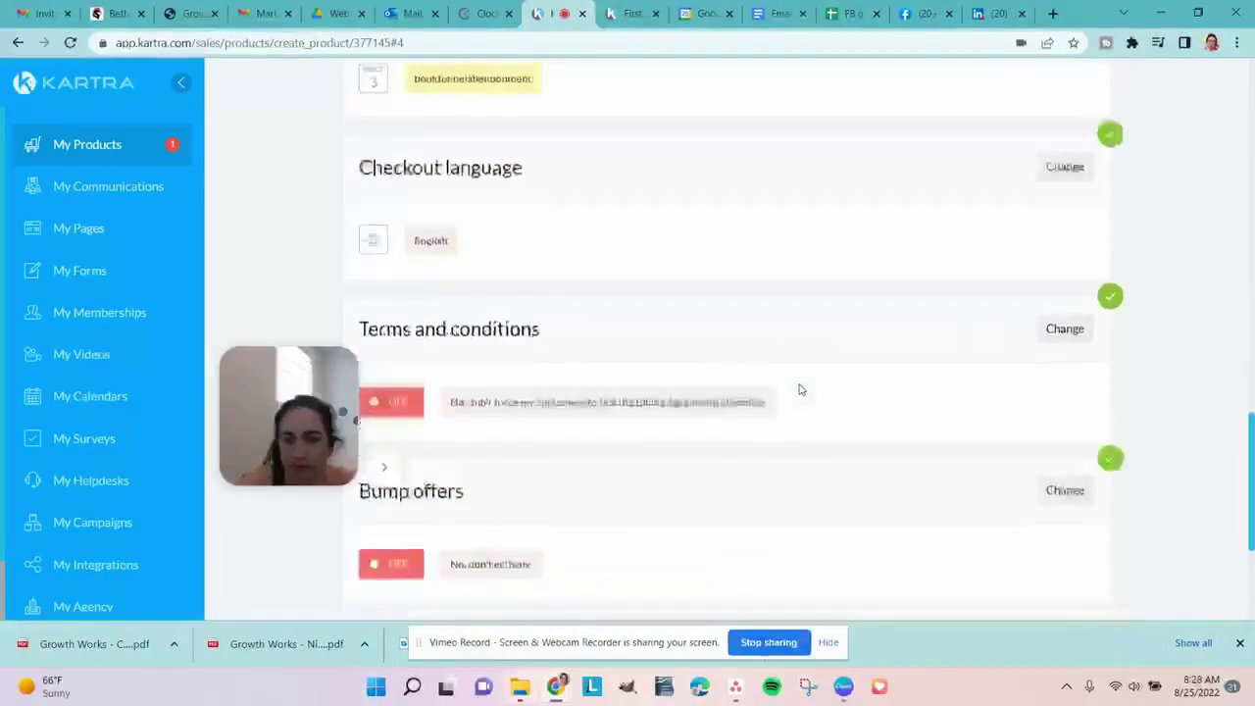
left_click(800, 383)
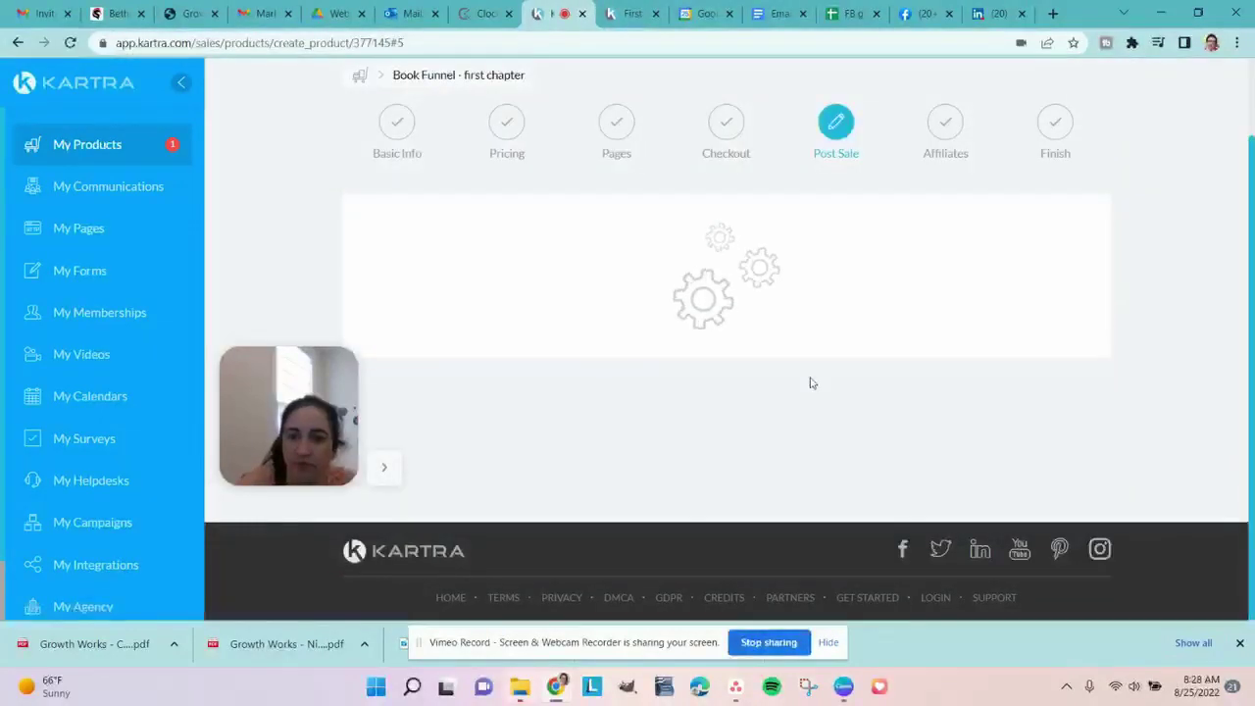
Save the product's Post Sale stage without edits to proceed to the Affiliates stage
scroll(808, 382, "down", 10)
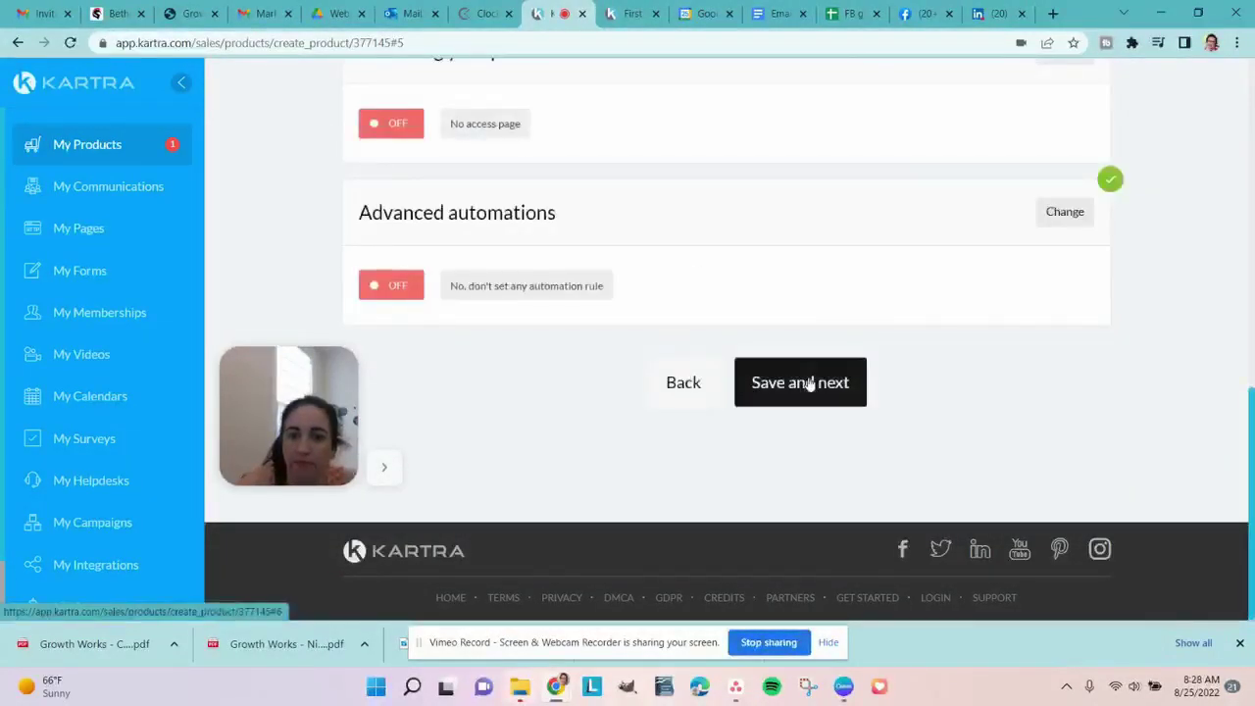
left_click(808, 382)
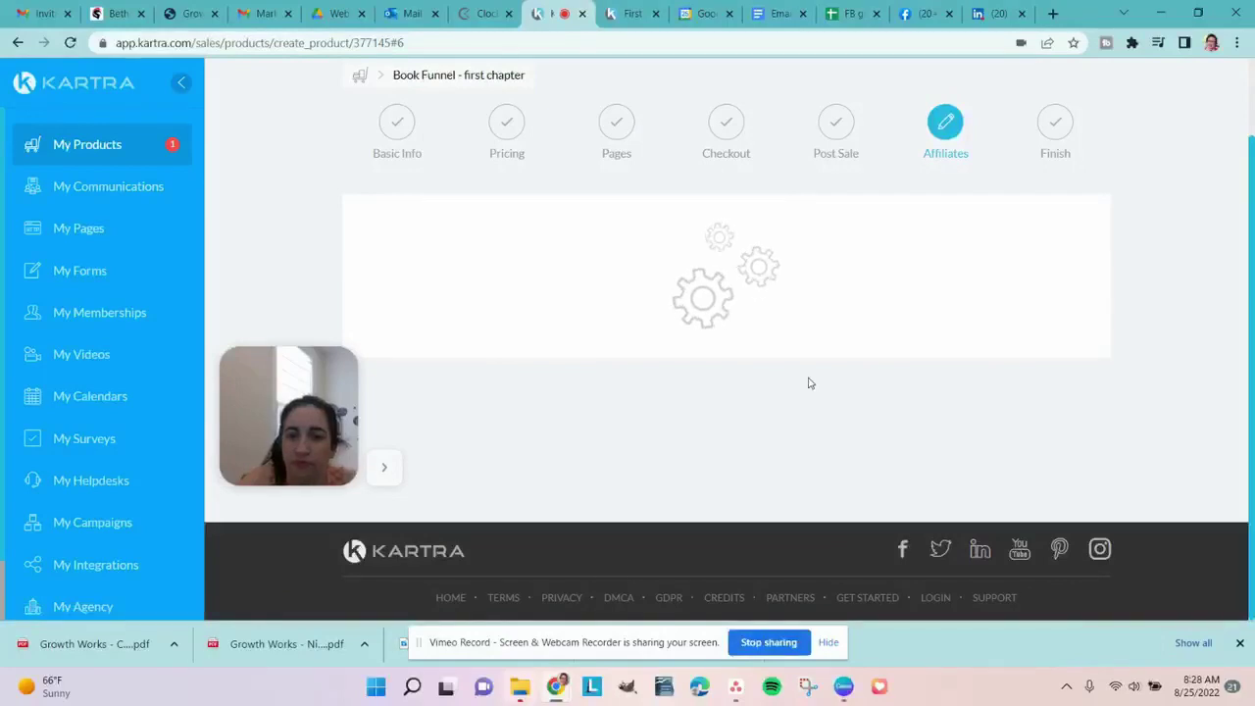
scroll(808, 372, "up", 10)
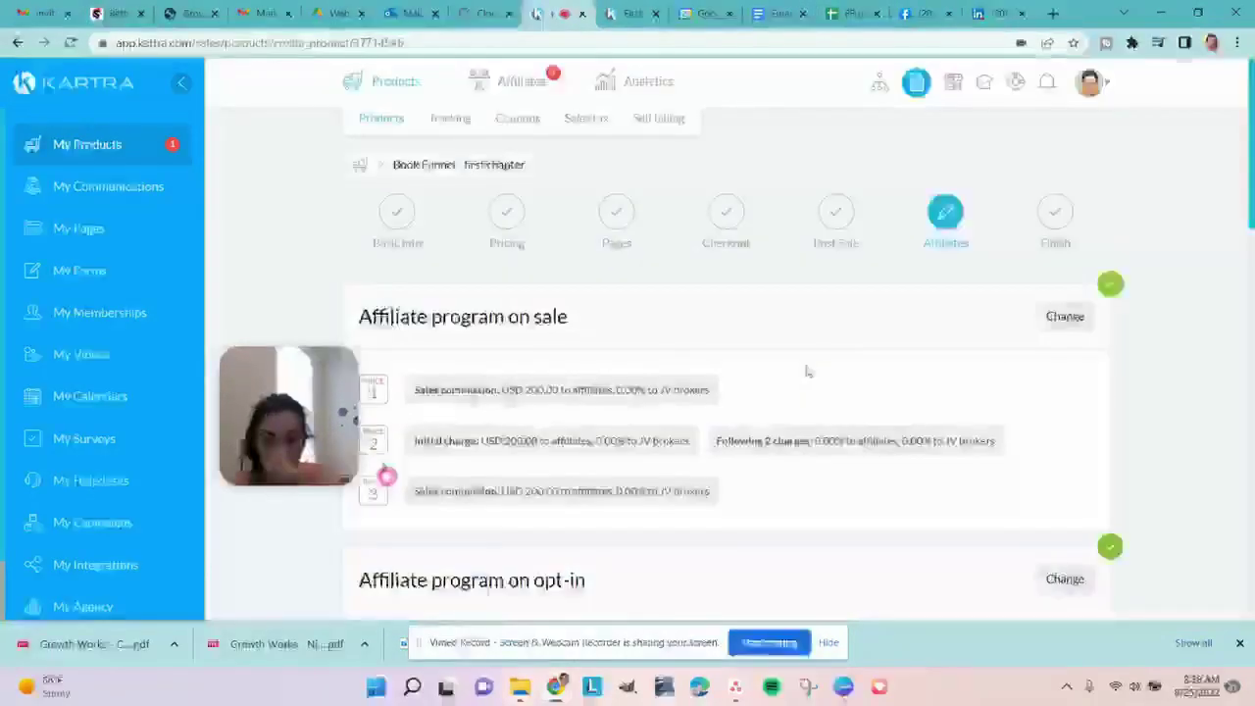
Open the affiliate program on sale for editing, try the No affiliate program option, and reactivate the program
left_click(1066, 318)
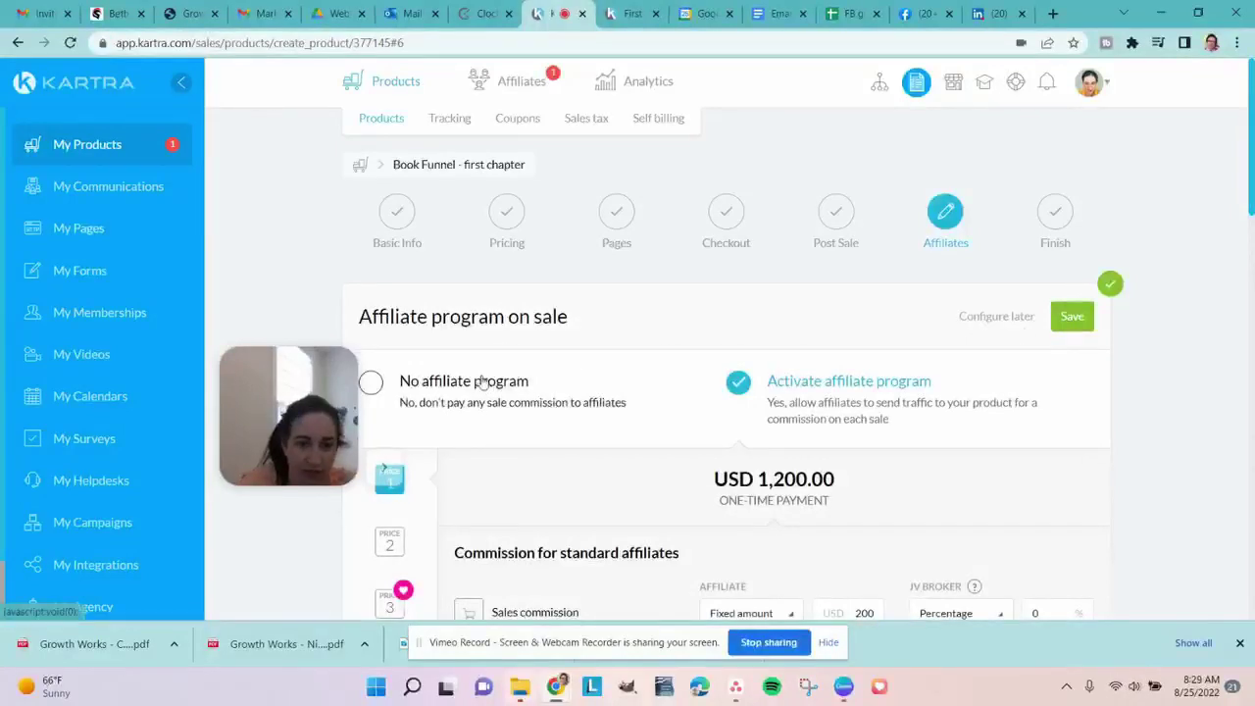
left_click(372, 383)
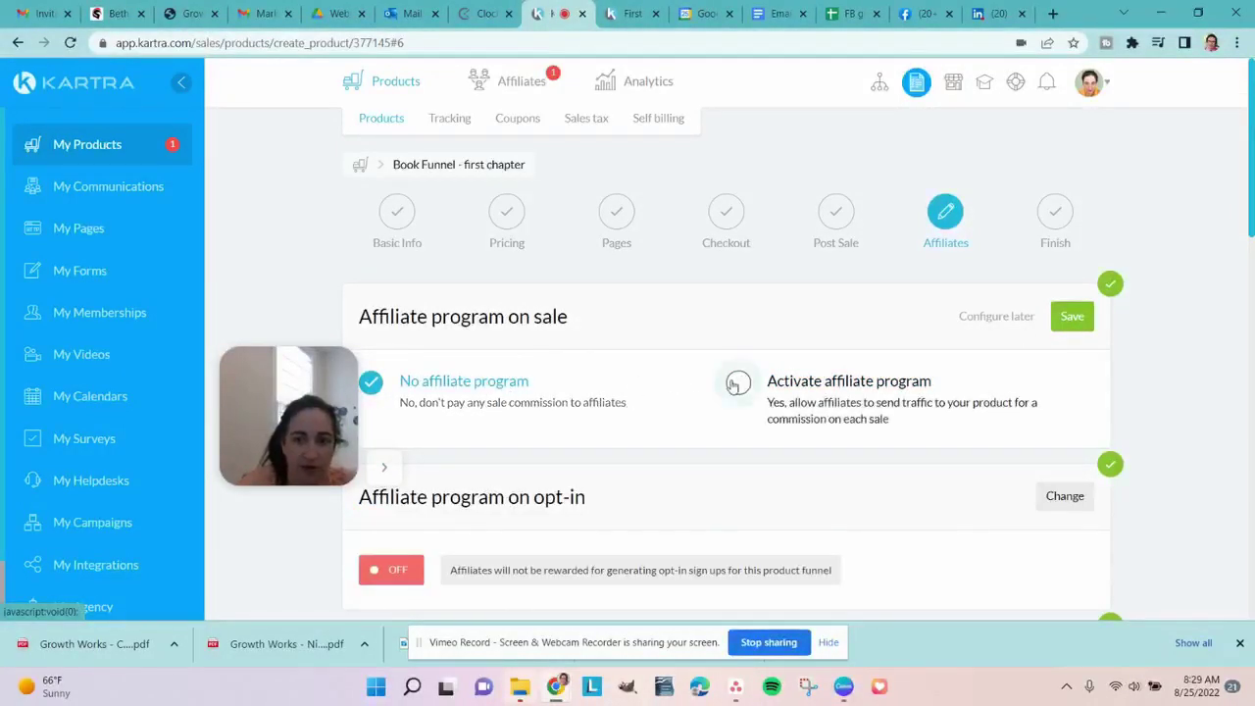
left_click(737, 382)
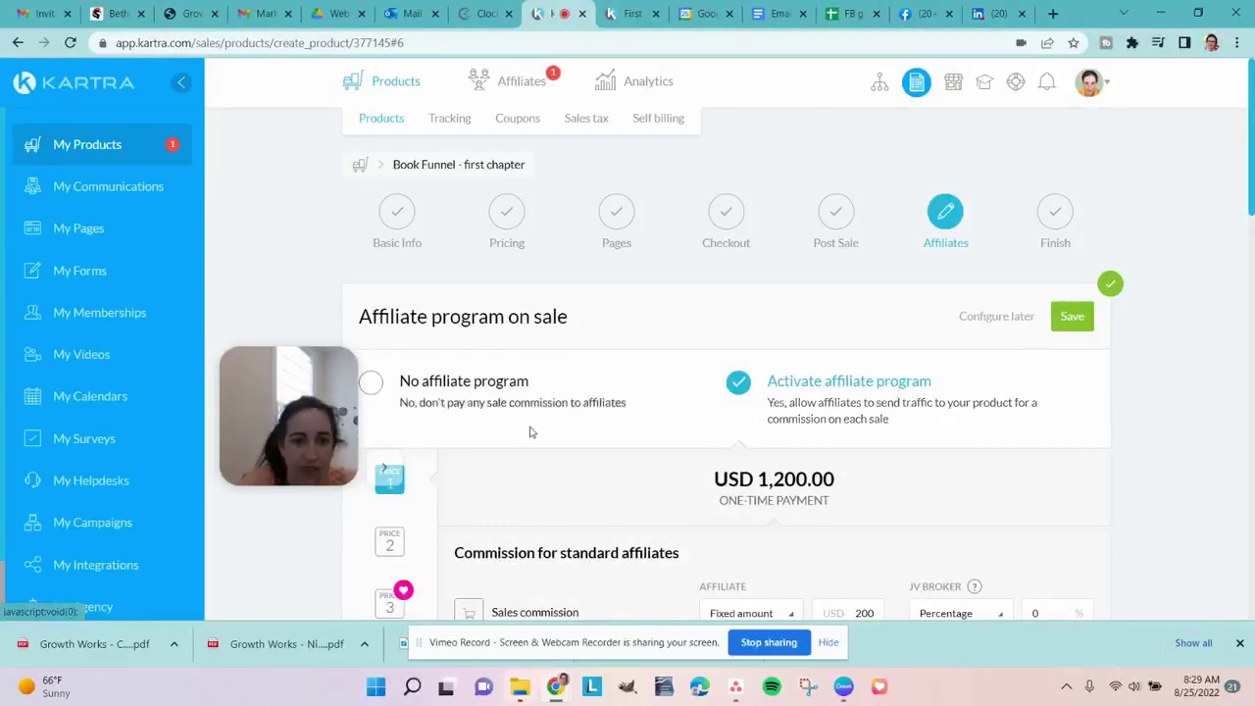
Review the standard affiliate commissions for Prices 1, 2 and 3, including Price 3's commission type options
scroll(530, 431, "down", 2)
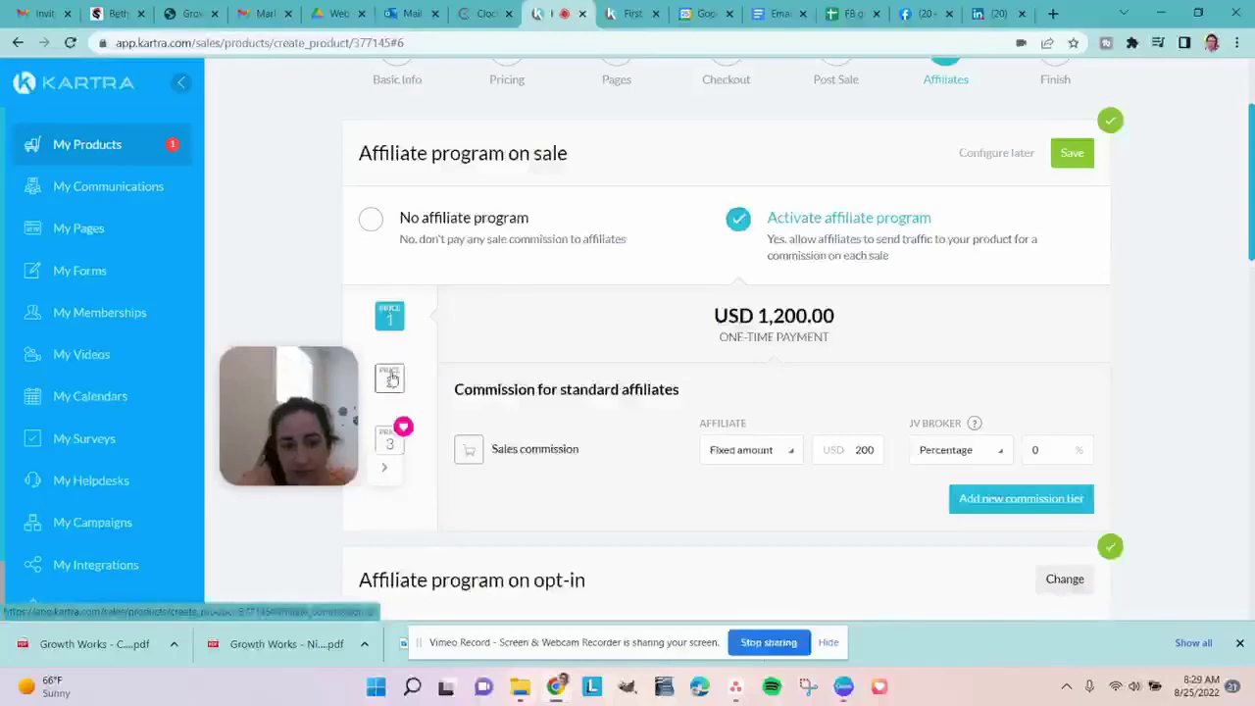
left_click_drag(343, 432, 278, 236)
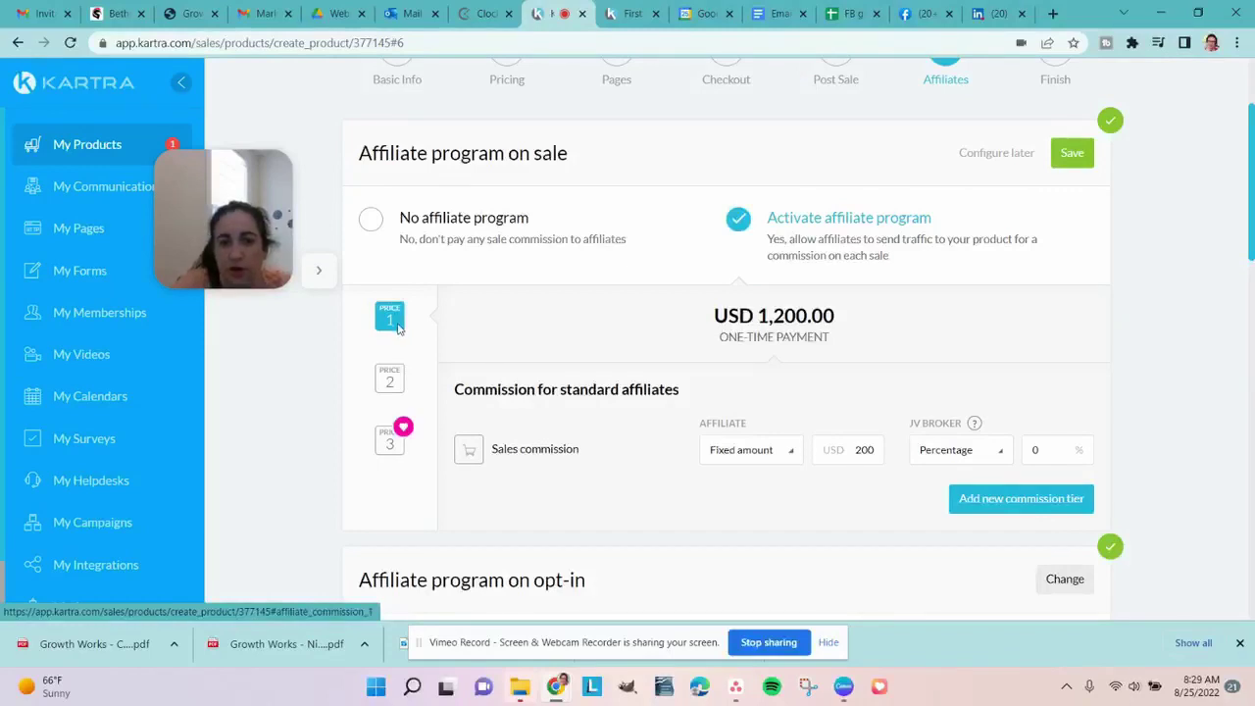
left_click(389, 382)
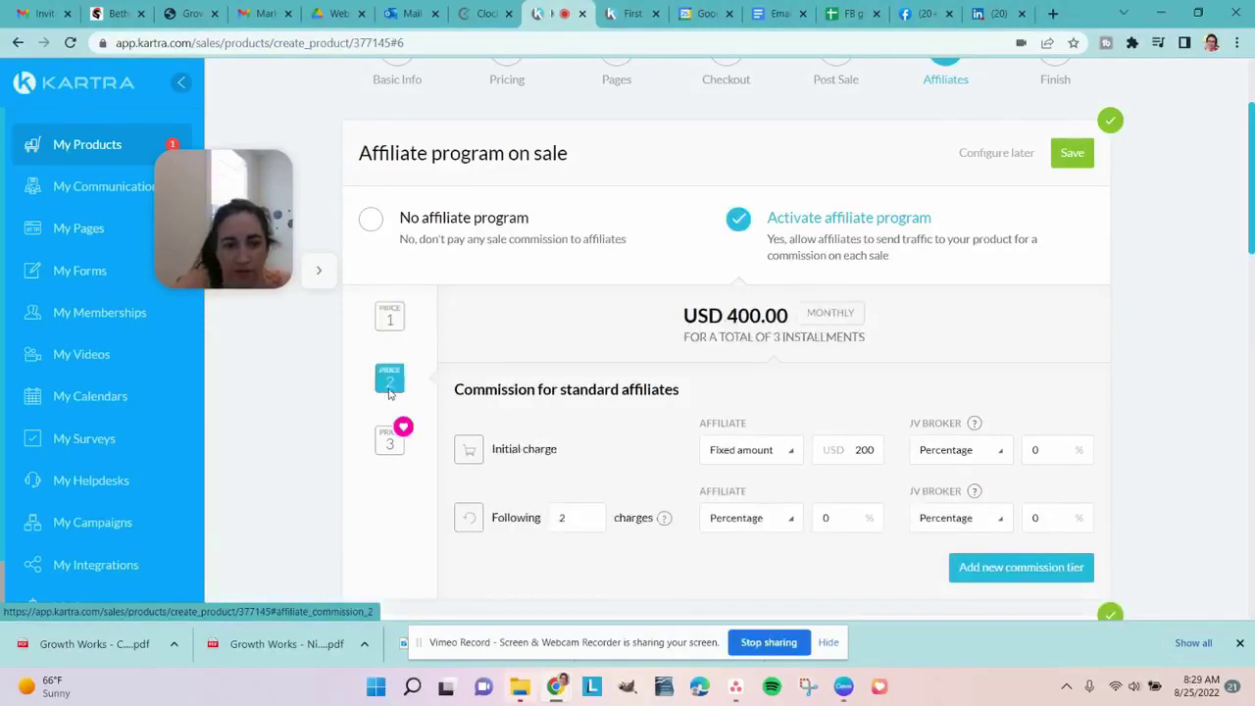
left_click(389, 319)
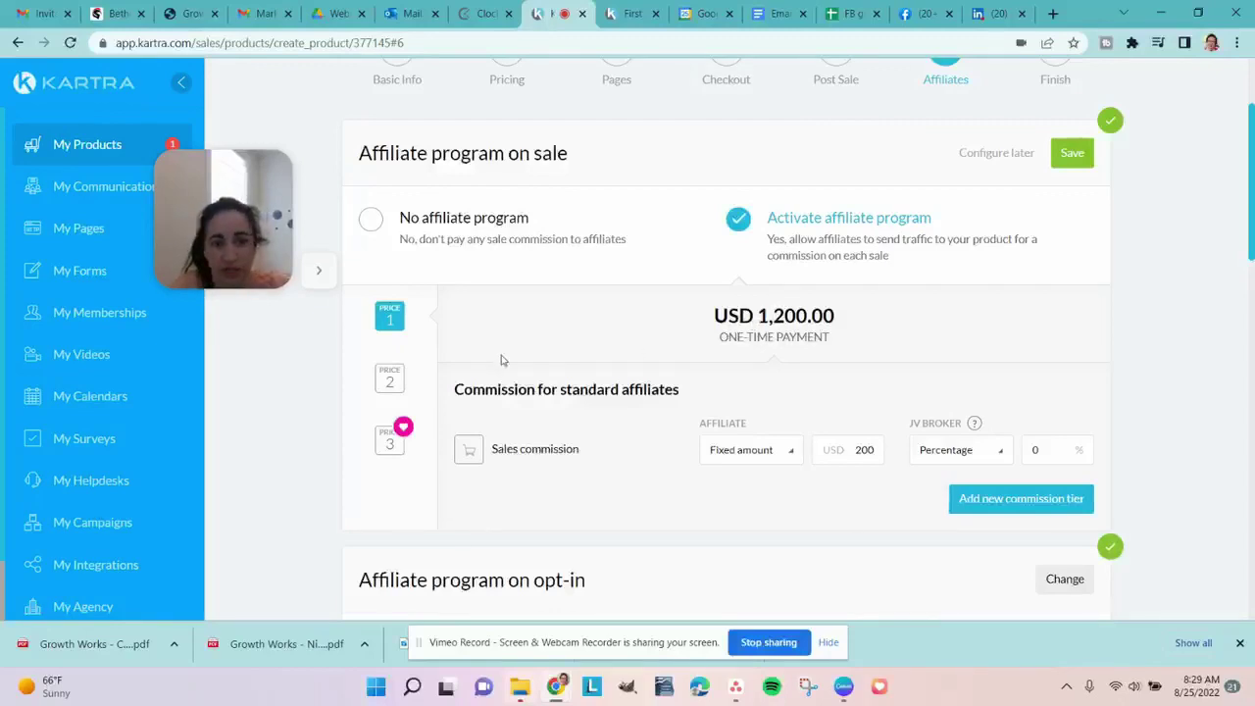
left_click(389, 378)
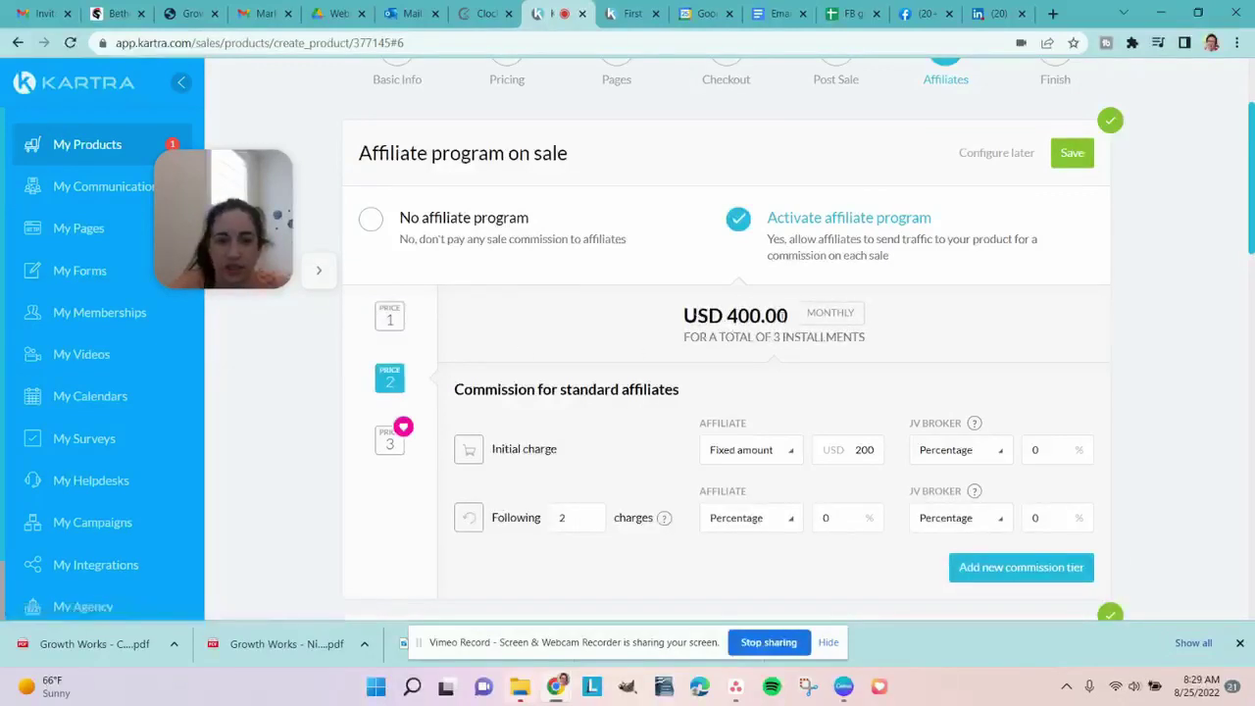
left_click_drag(758, 337, 859, 336)
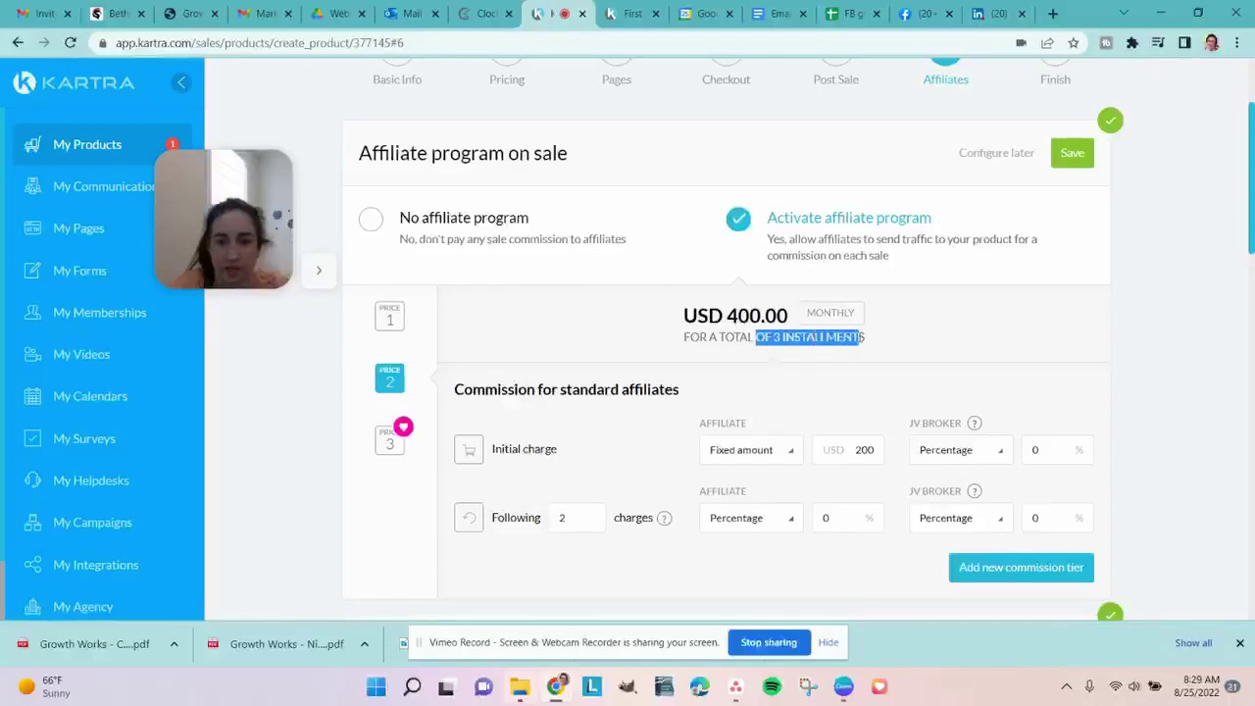
left_click(390, 443)
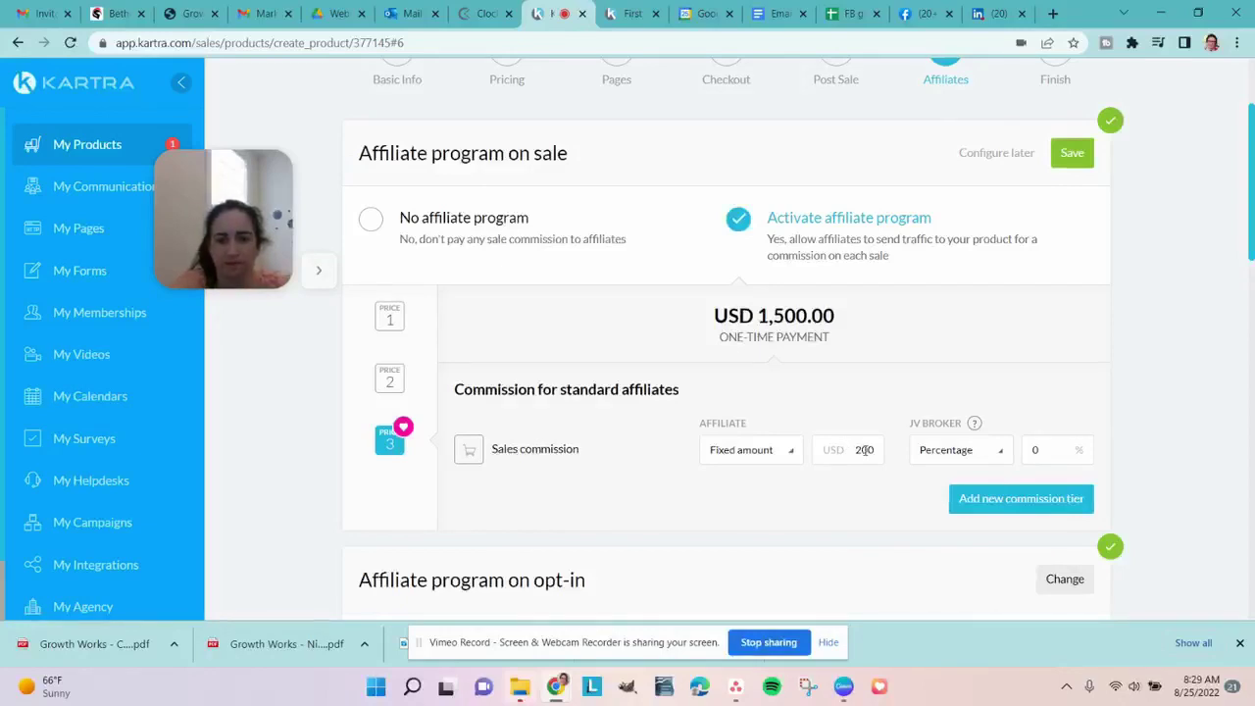
left_click(762, 461)
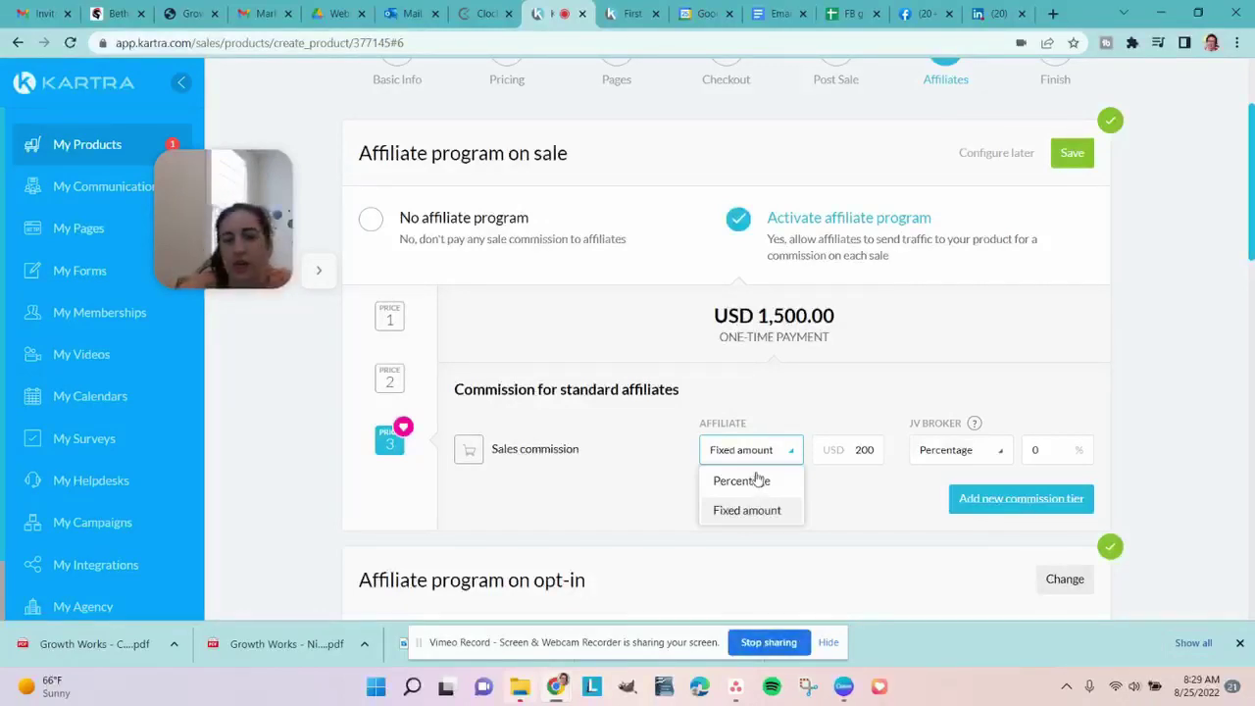
left_click(777, 416)
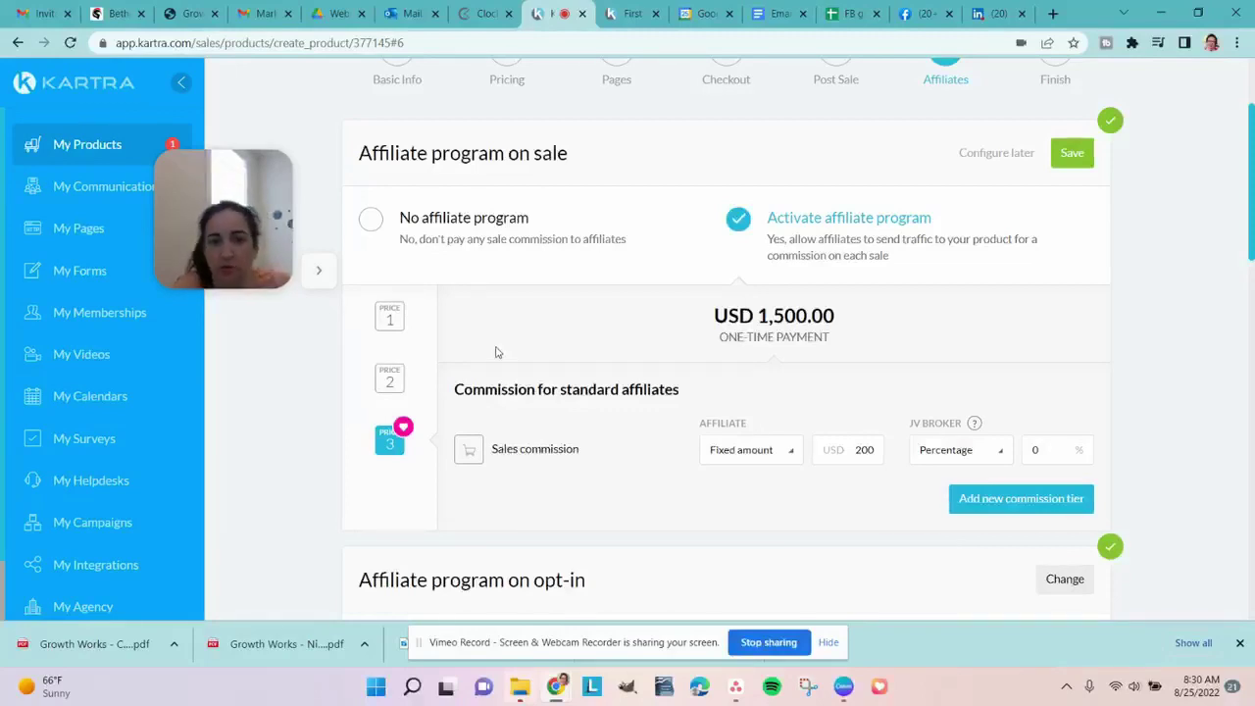
Add a new commission tier to Price 2's affiliate commissions and delete that tier again
left_click(387, 380)
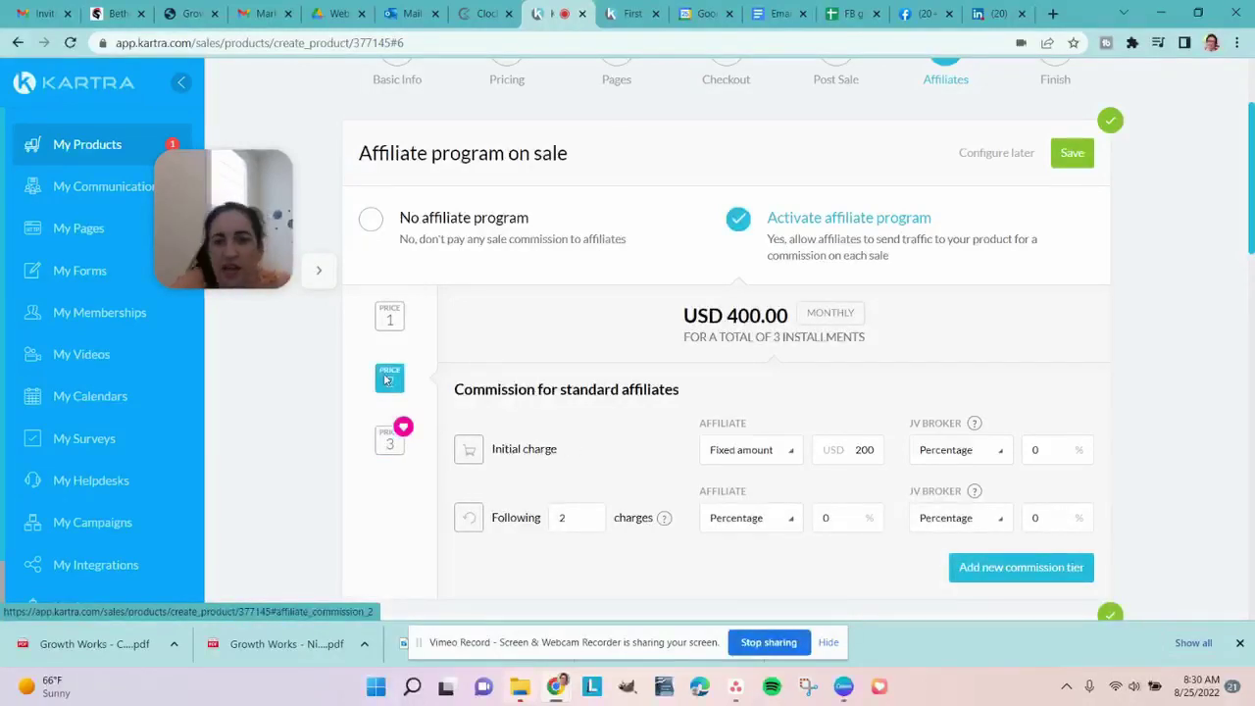
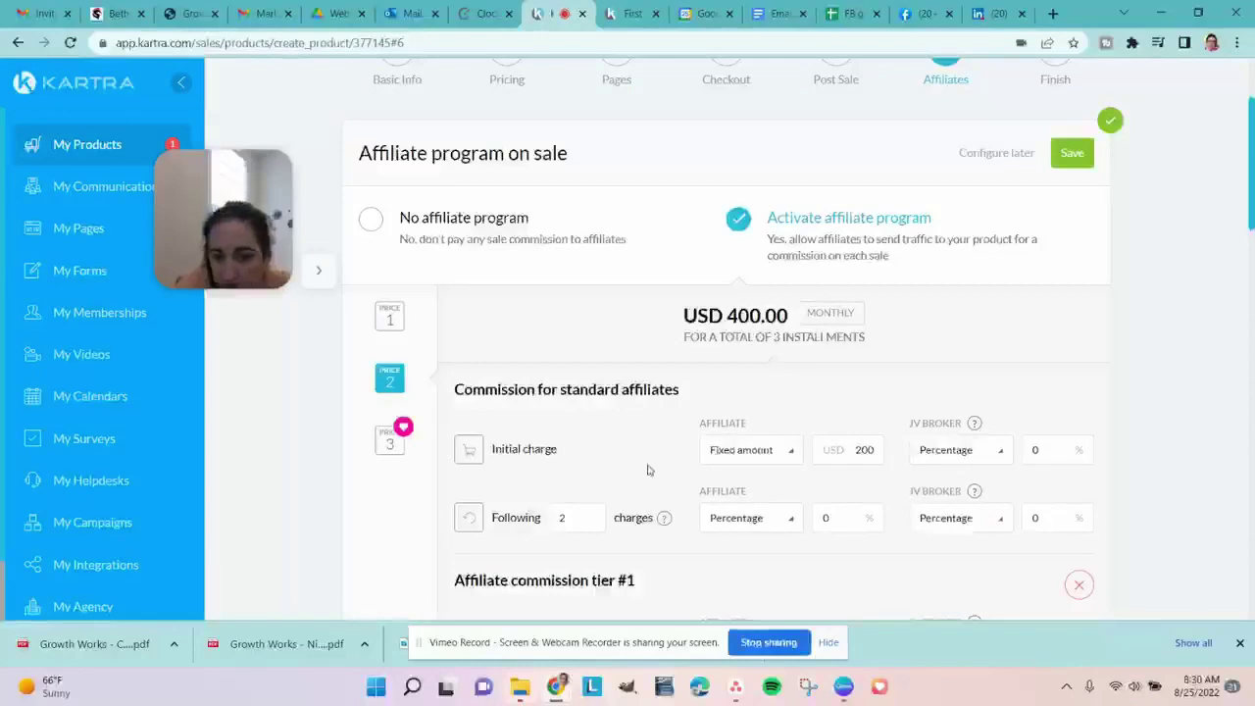
scroll(600, 529, "down", 3)
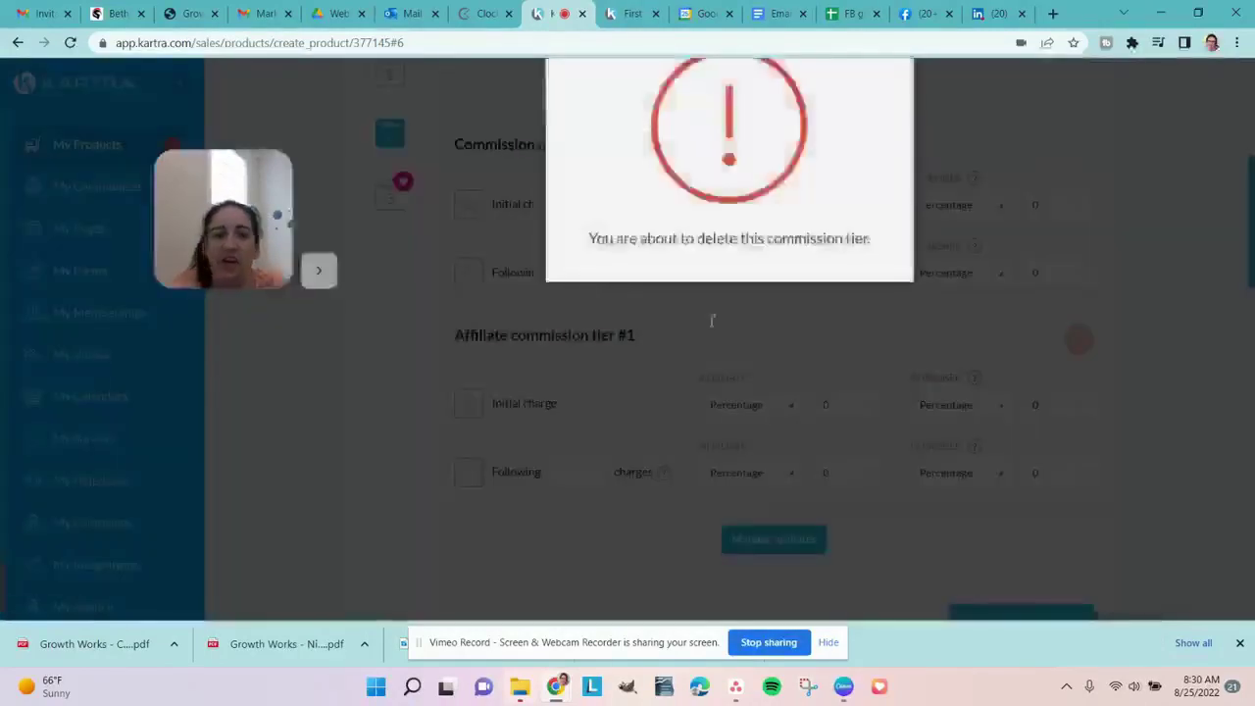
left_click(876, 131)
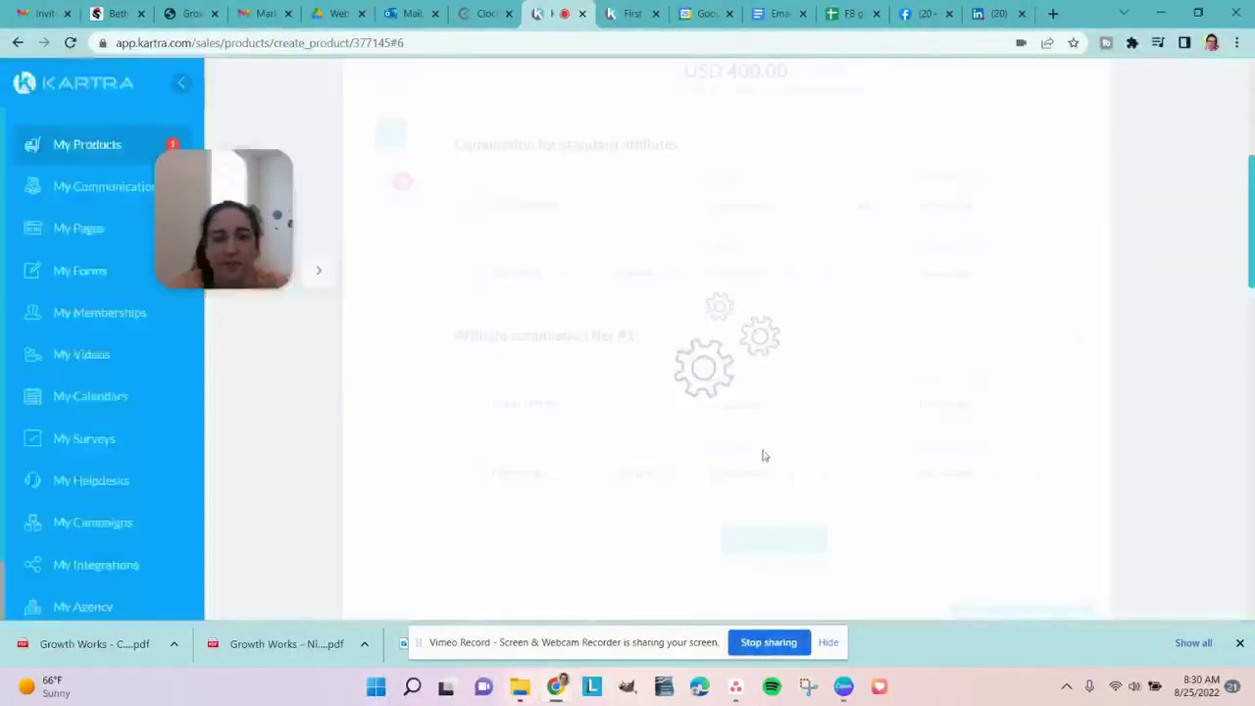
scroll(762, 451, "up", 2)
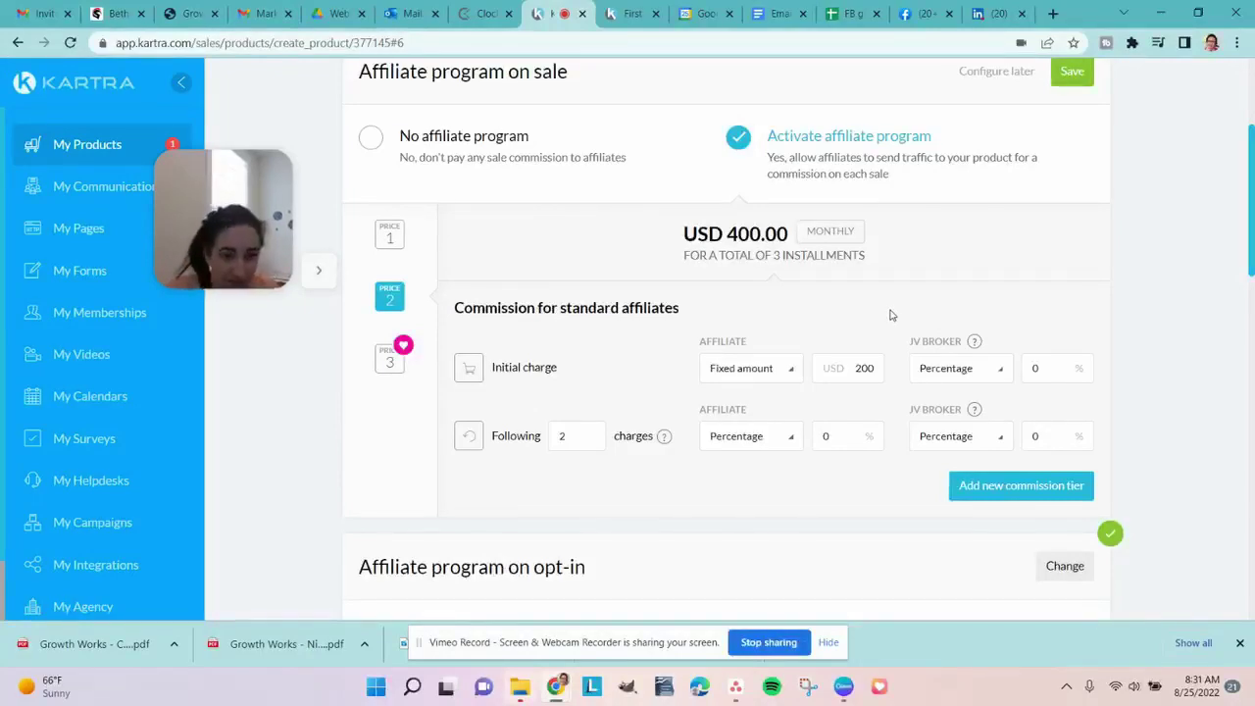
Try activating the affiliate program on opt-in to see its opt-in form choices, and save it as No affiliate program on opt-in
scroll(892, 314, "down", 3)
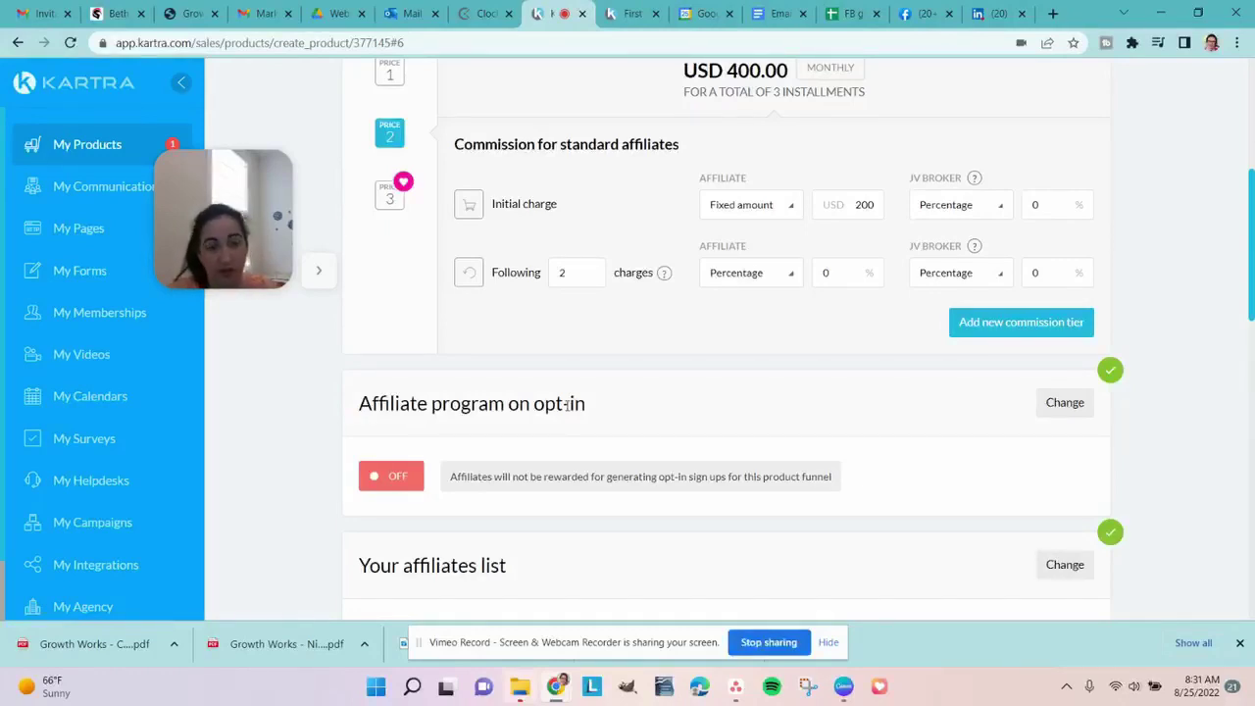
left_click(1071, 403)
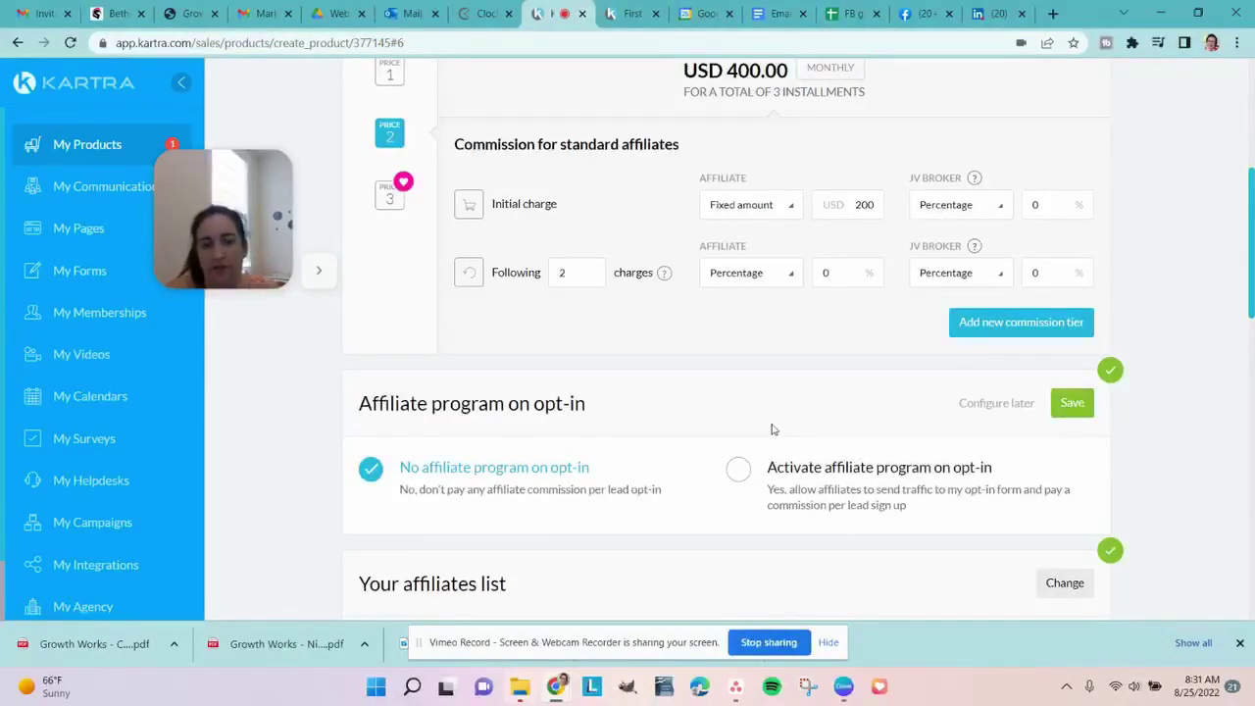
left_click(738, 470)
scroll(738, 465, "down", 3)
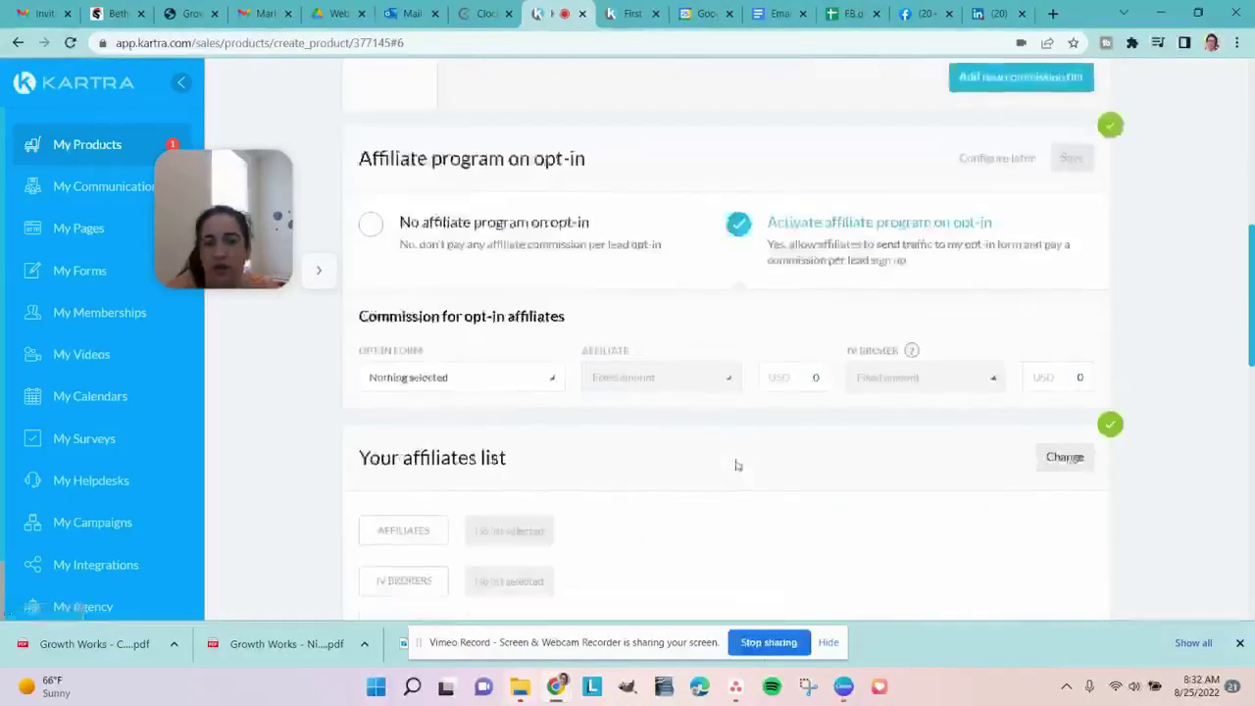
left_click(462, 376)
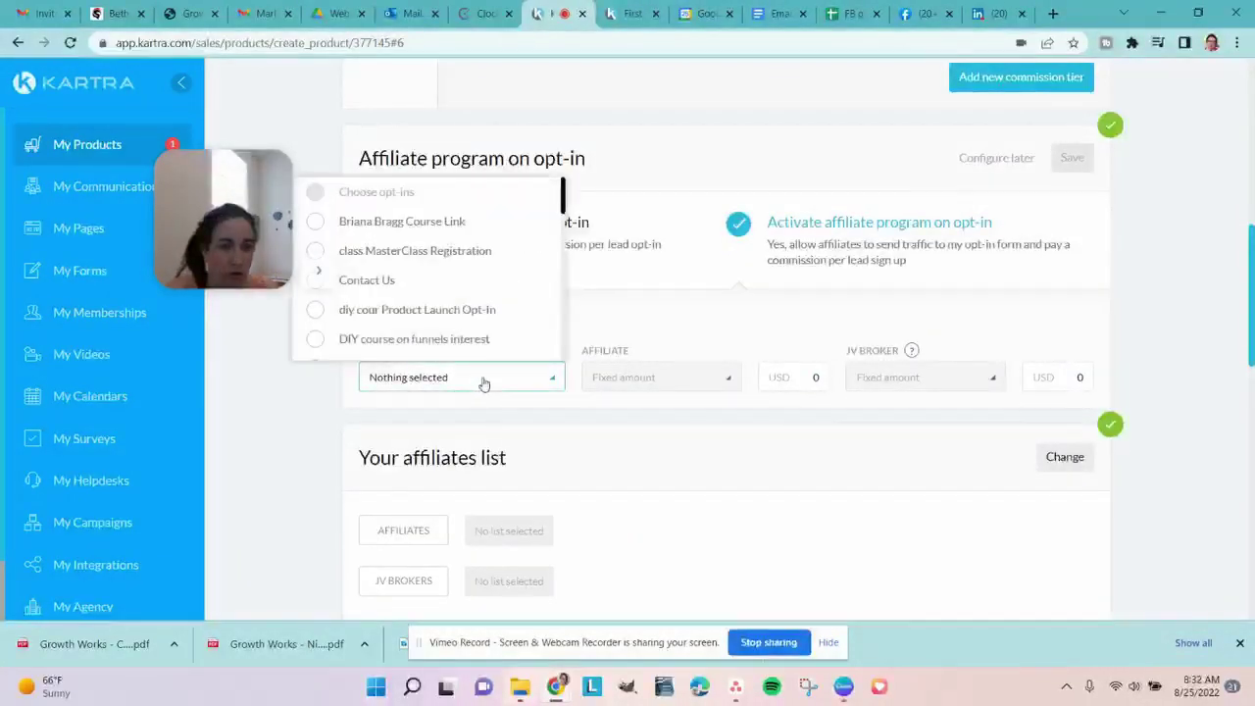
left_click(483, 383)
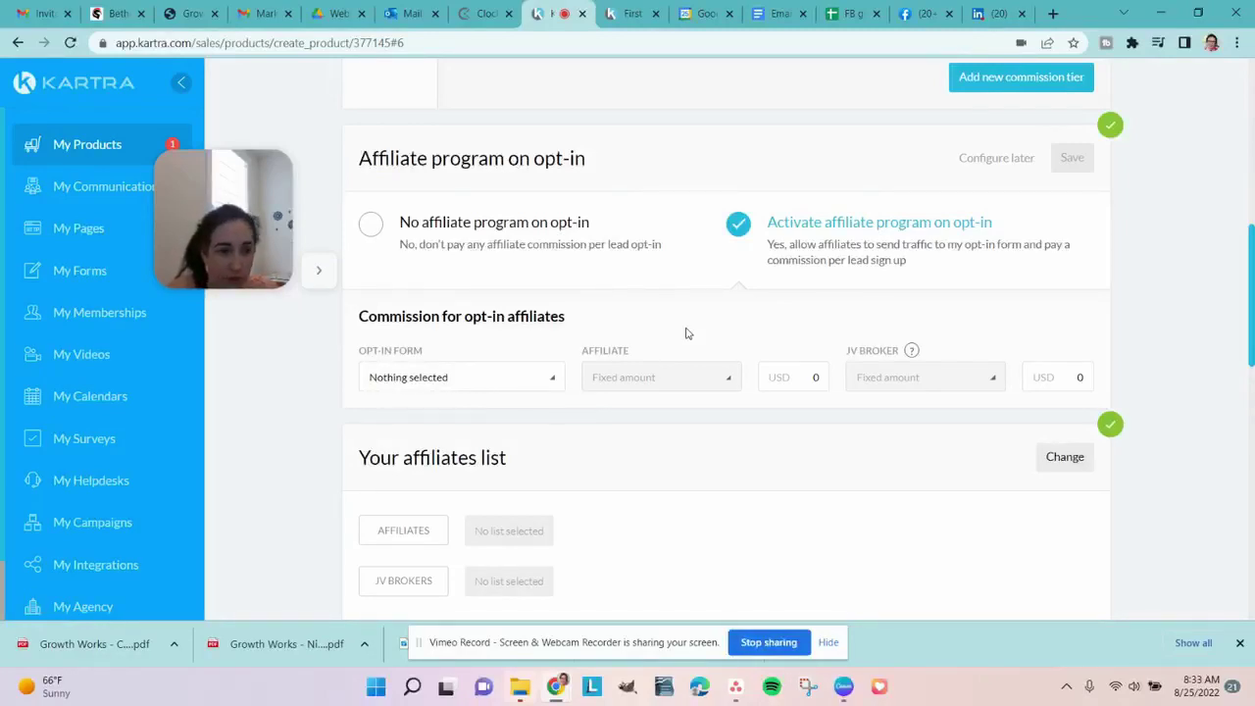
left_click(365, 225)
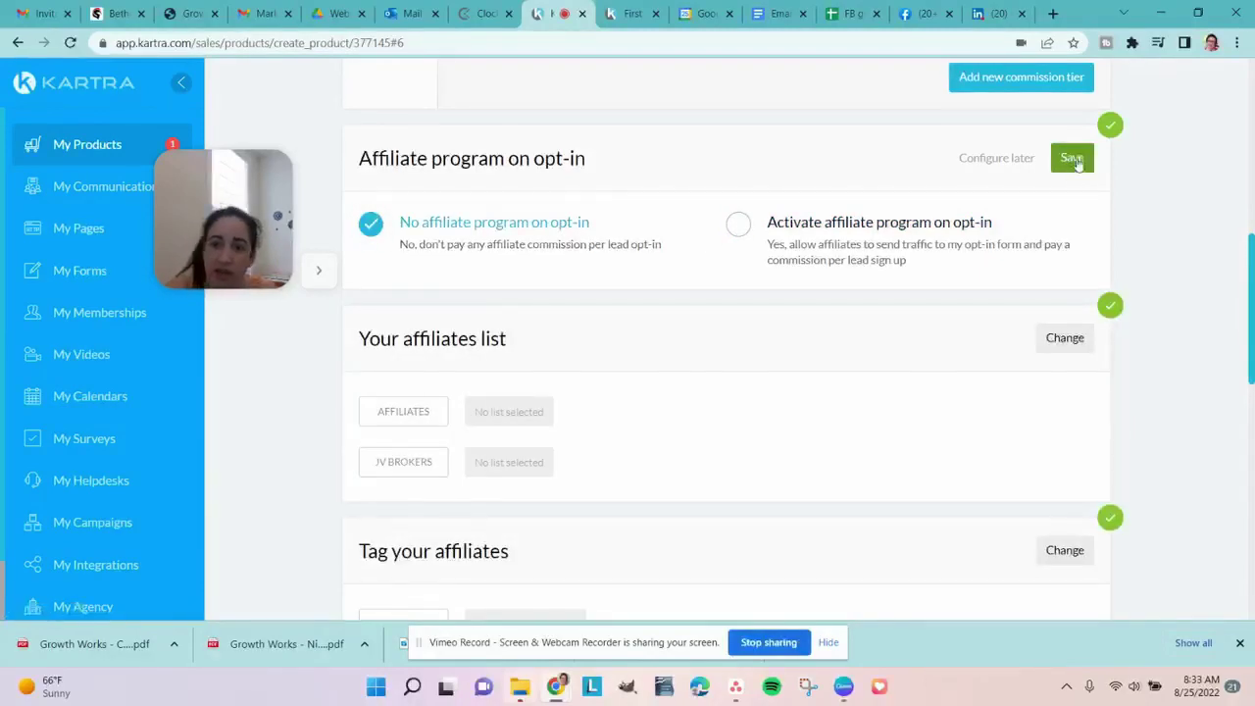
left_click(1071, 159)
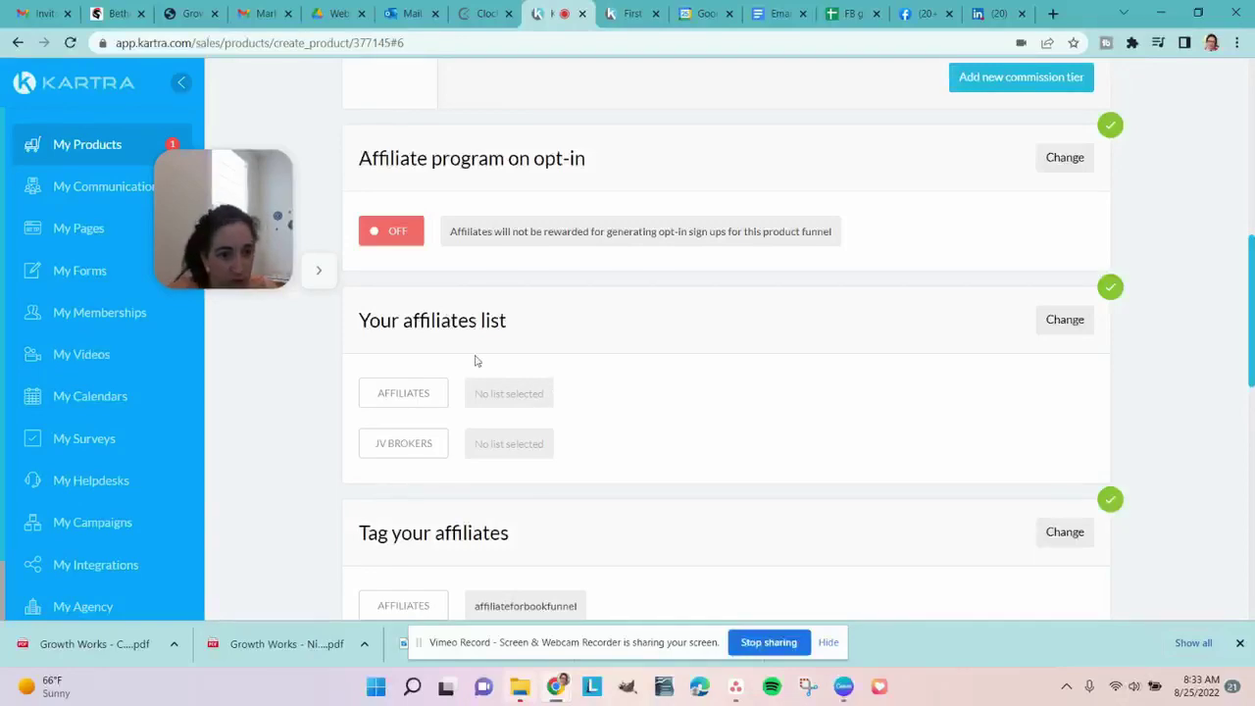
Review the affiliates list, affiliate tag and payment milestone settings
scroll(476, 361, "down", 1)
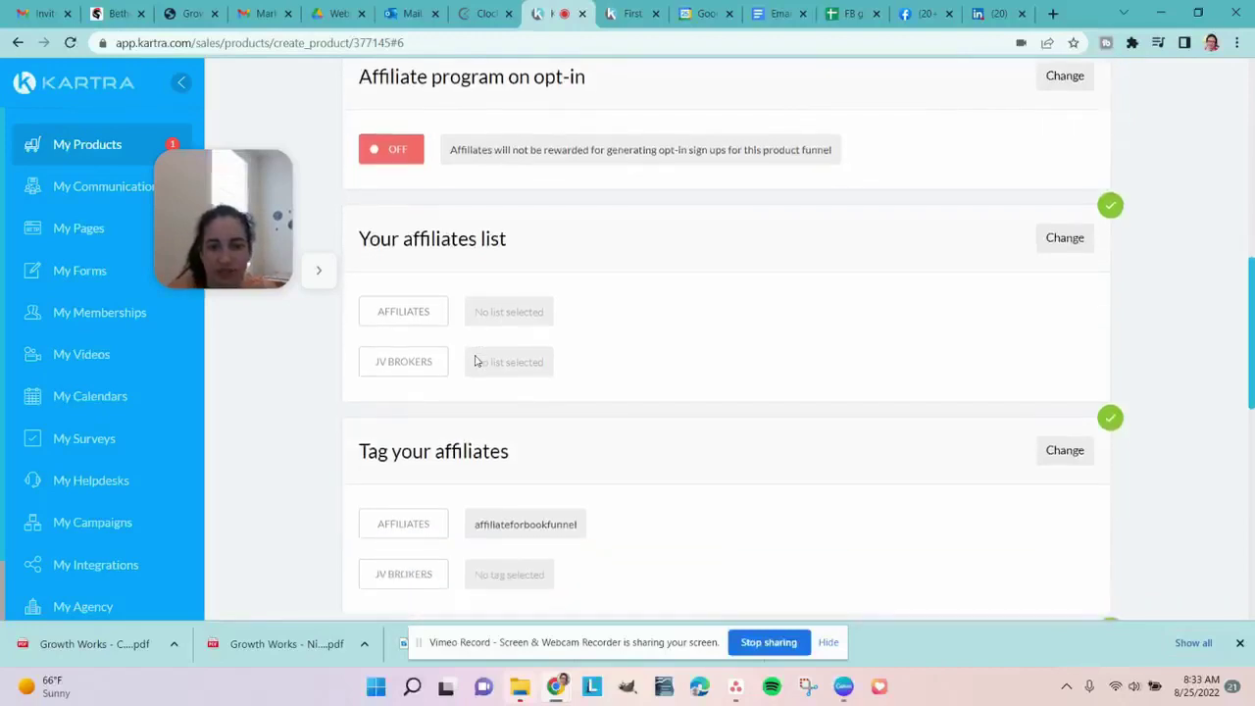
scroll(477, 361, "down", 2)
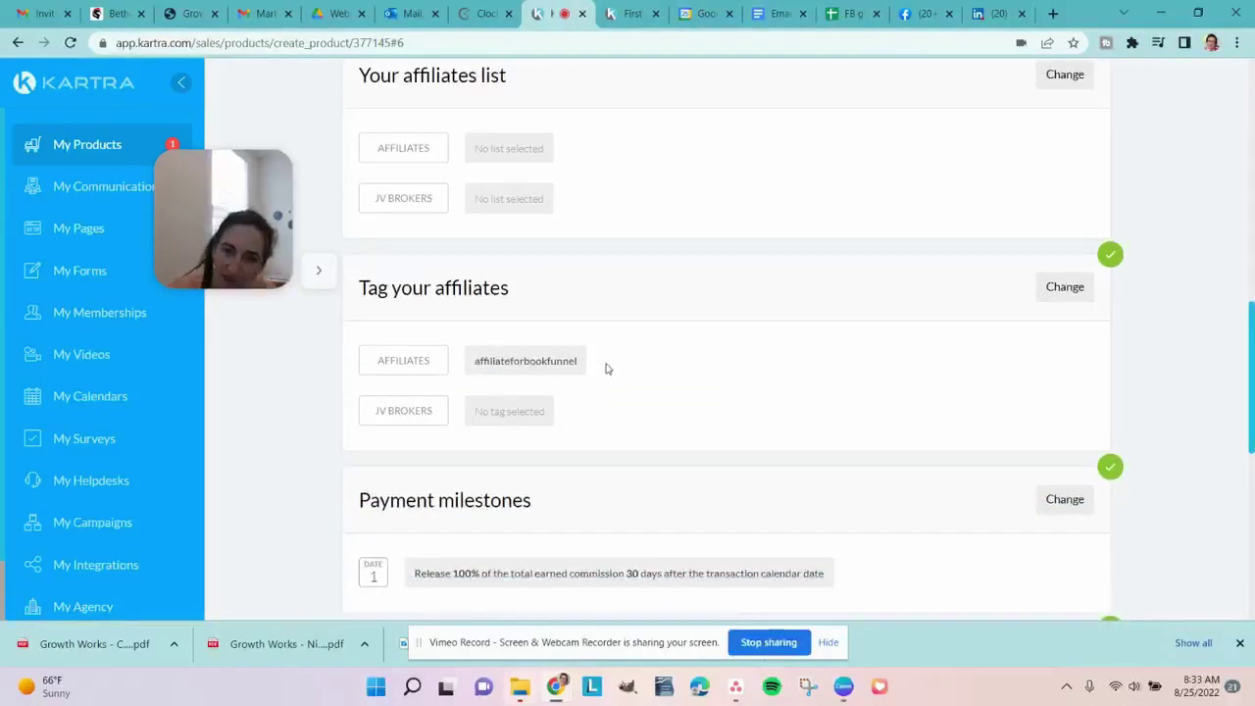
mouse_move(507, 367)
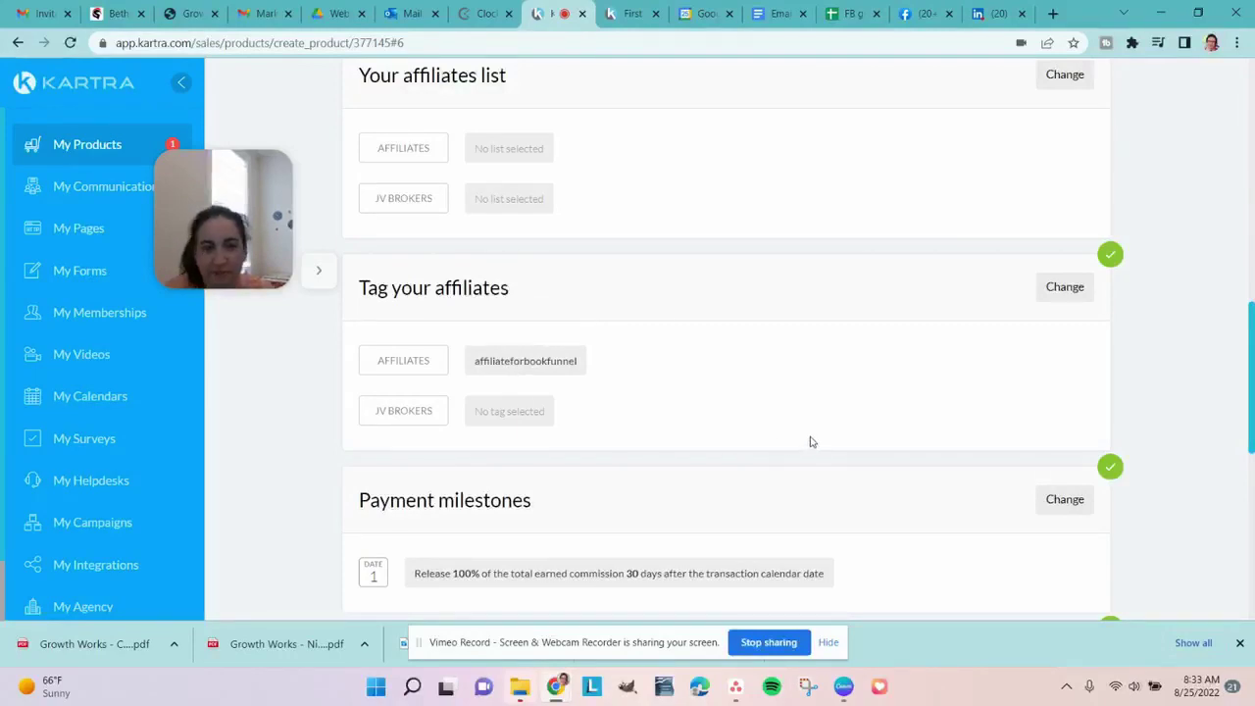
scroll(810, 439, "down", 1)
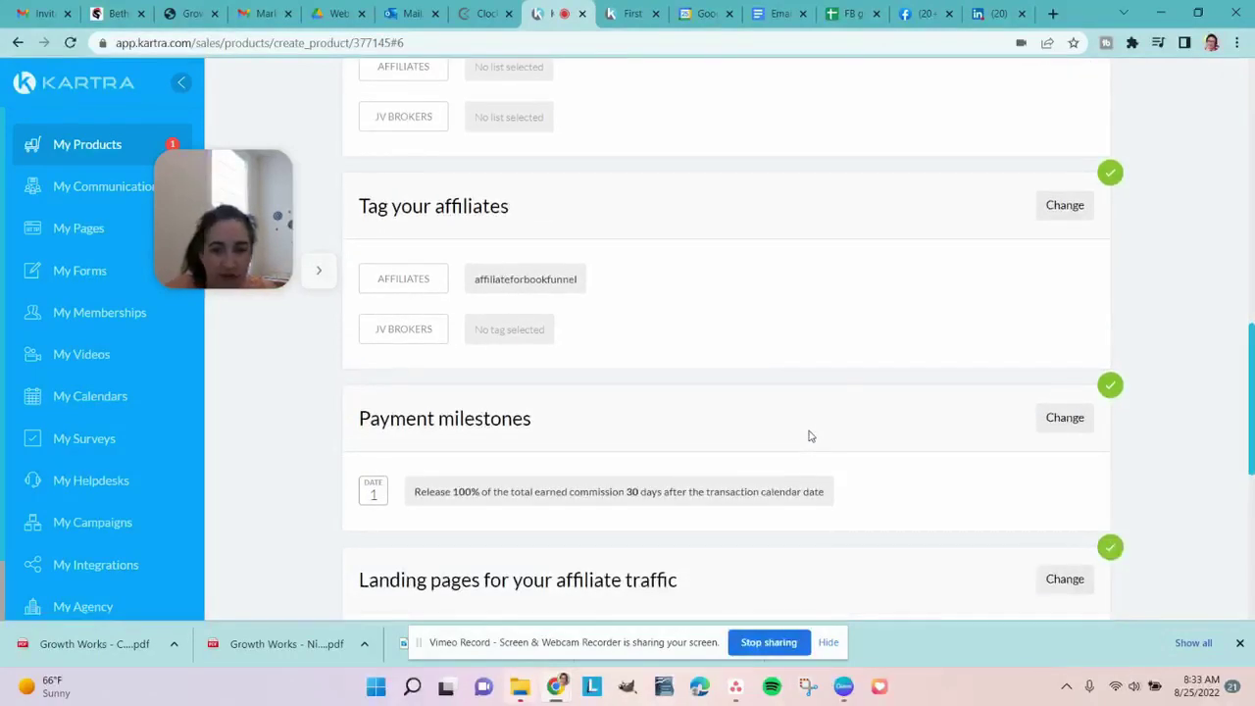
scroll(830, 477, "down", 2)
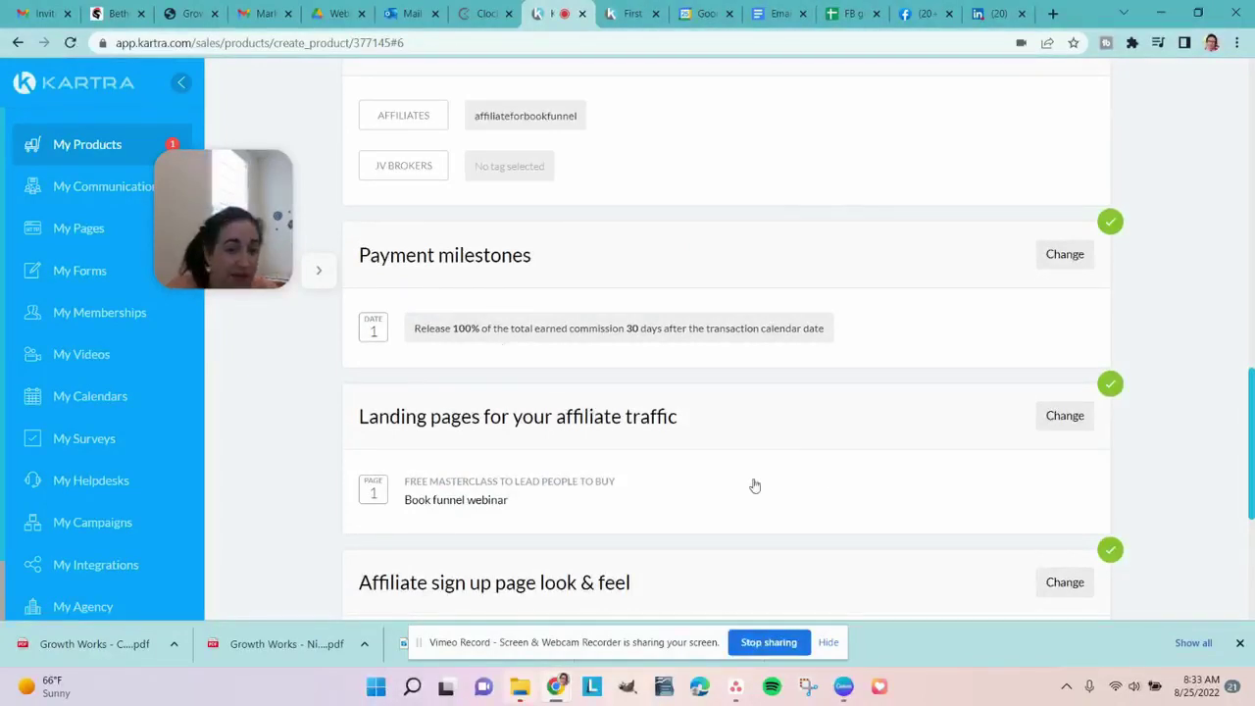
Open the landing pages for affiliate traffic for editing and examine the configured page and its options
scroll(616, 449, "down", 1)
scroll(616, 449, "down", 1)
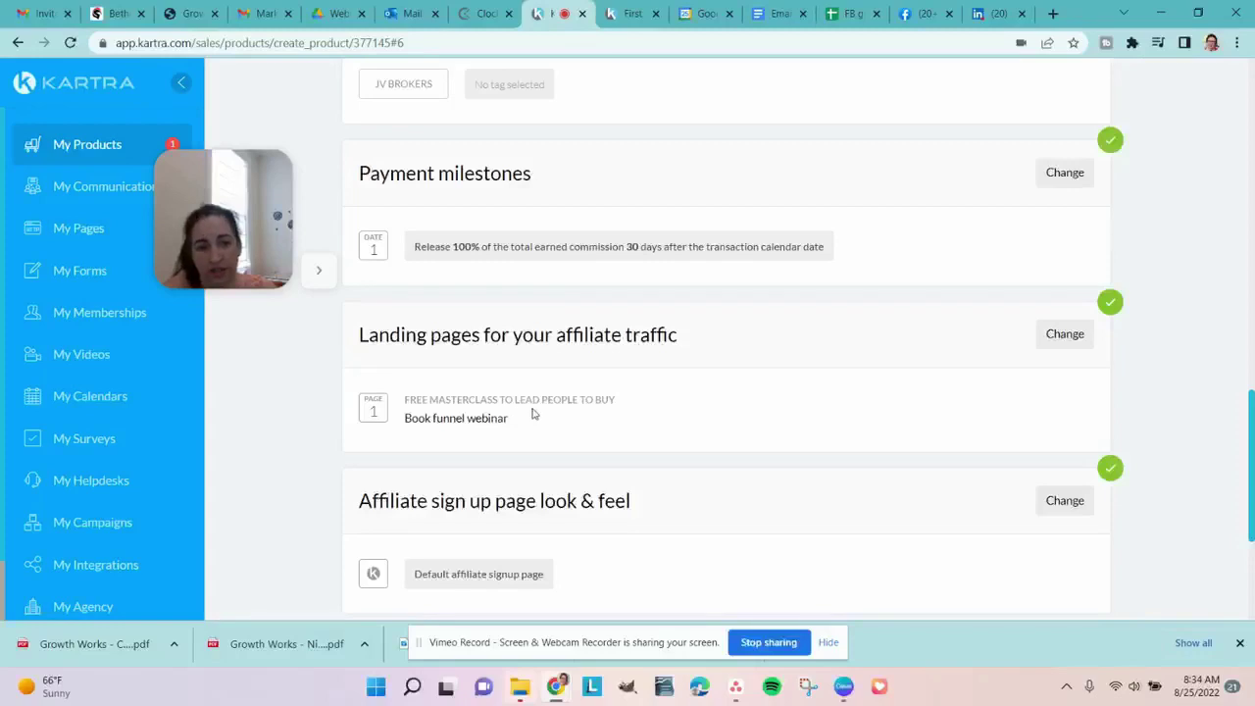
left_click(1041, 338)
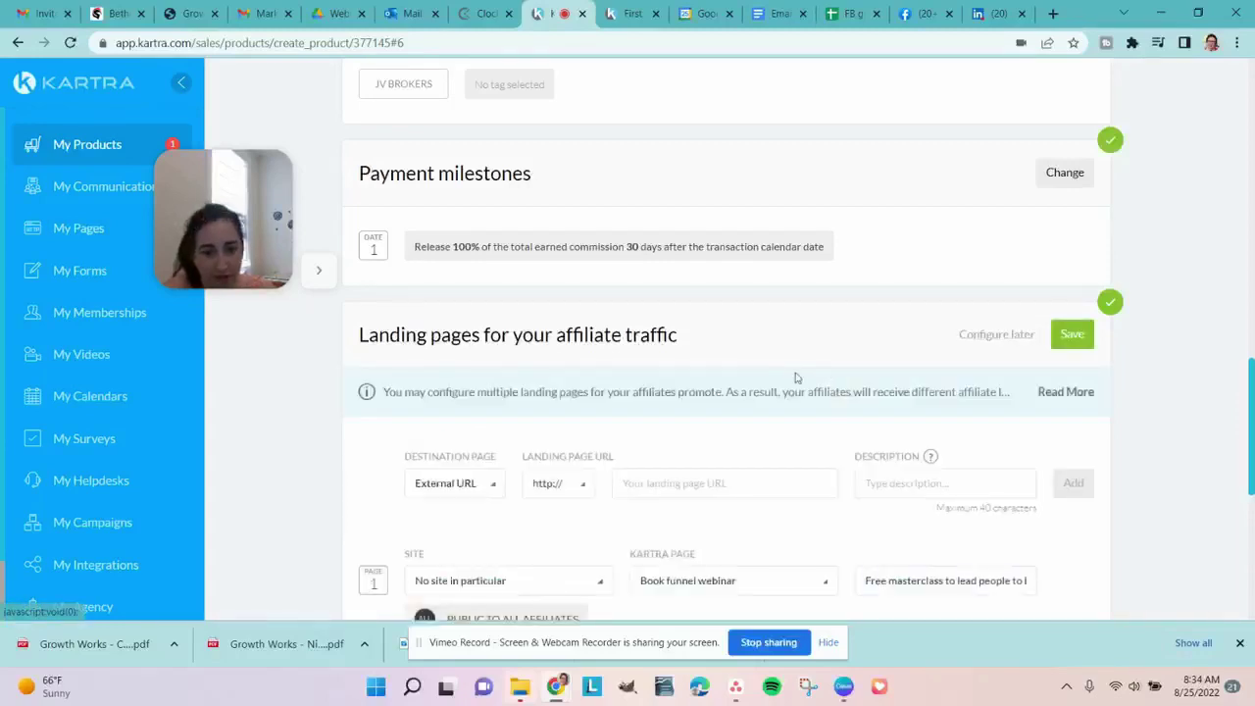
scroll(794, 378, "down", 1)
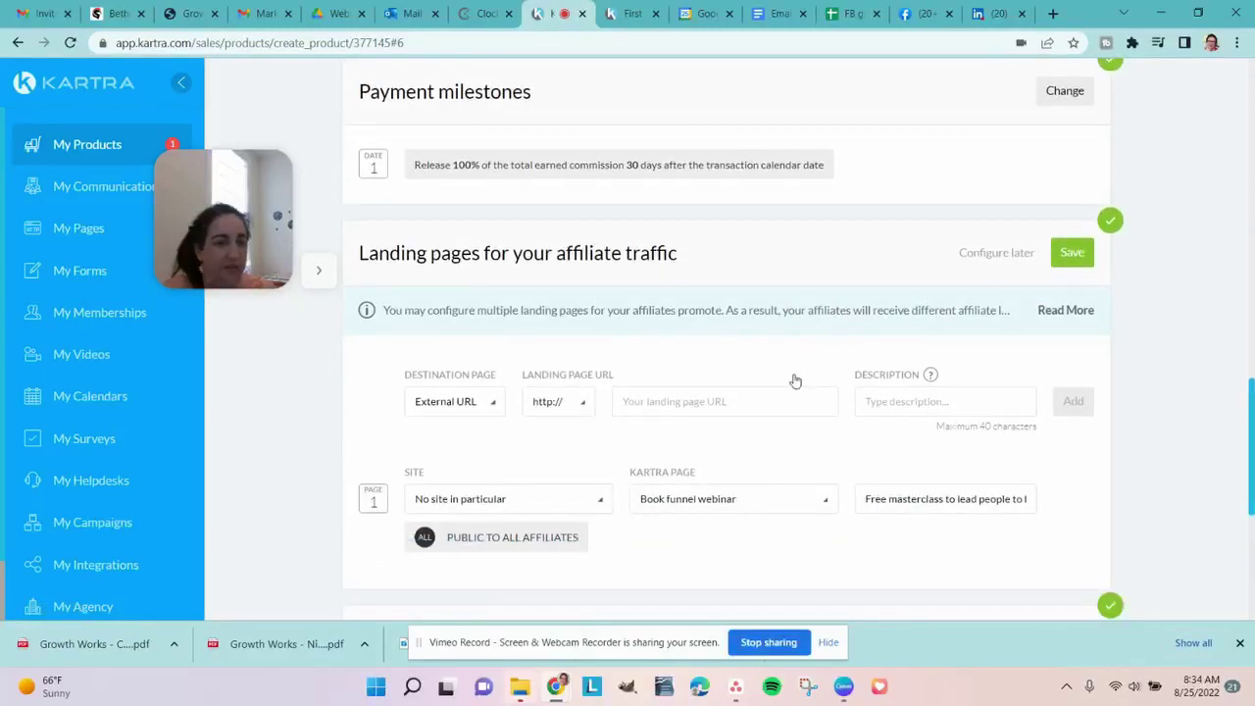
Save the landing pages for affiliate traffic and save the affiliate sign up page look & feel with Default affiliate signup page
scroll(794, 382, "down", 1)
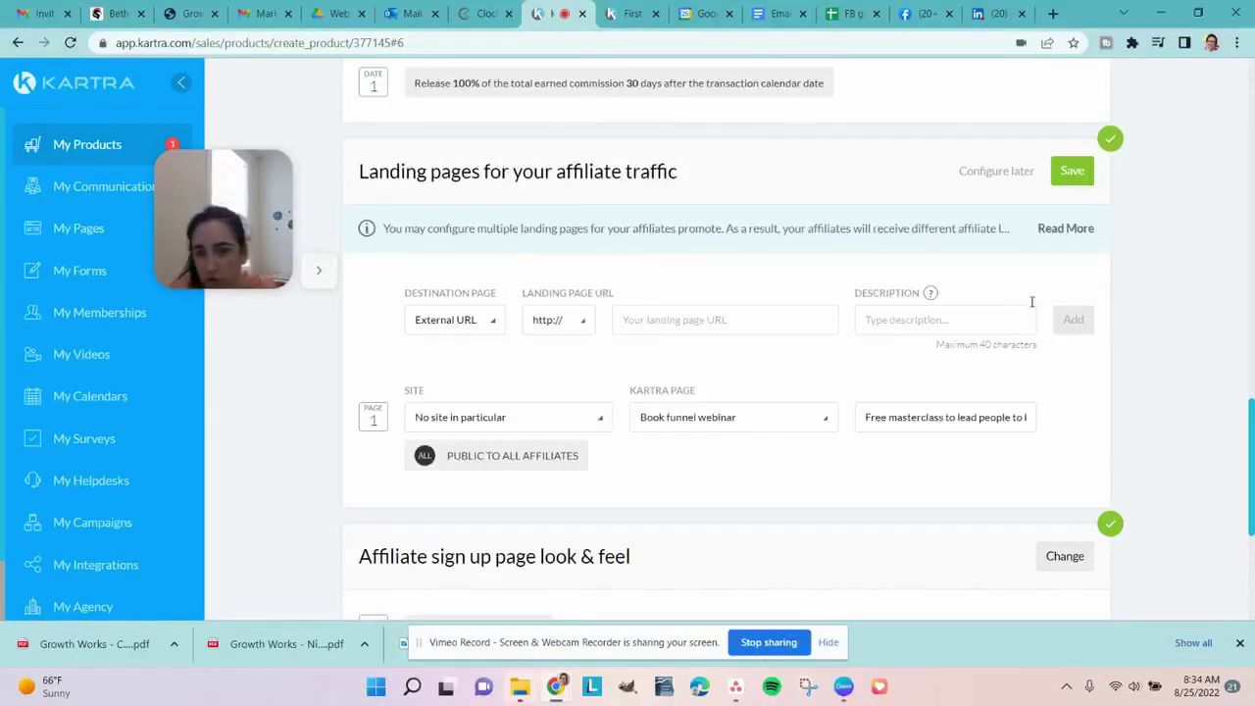
left_click(1072, 170)
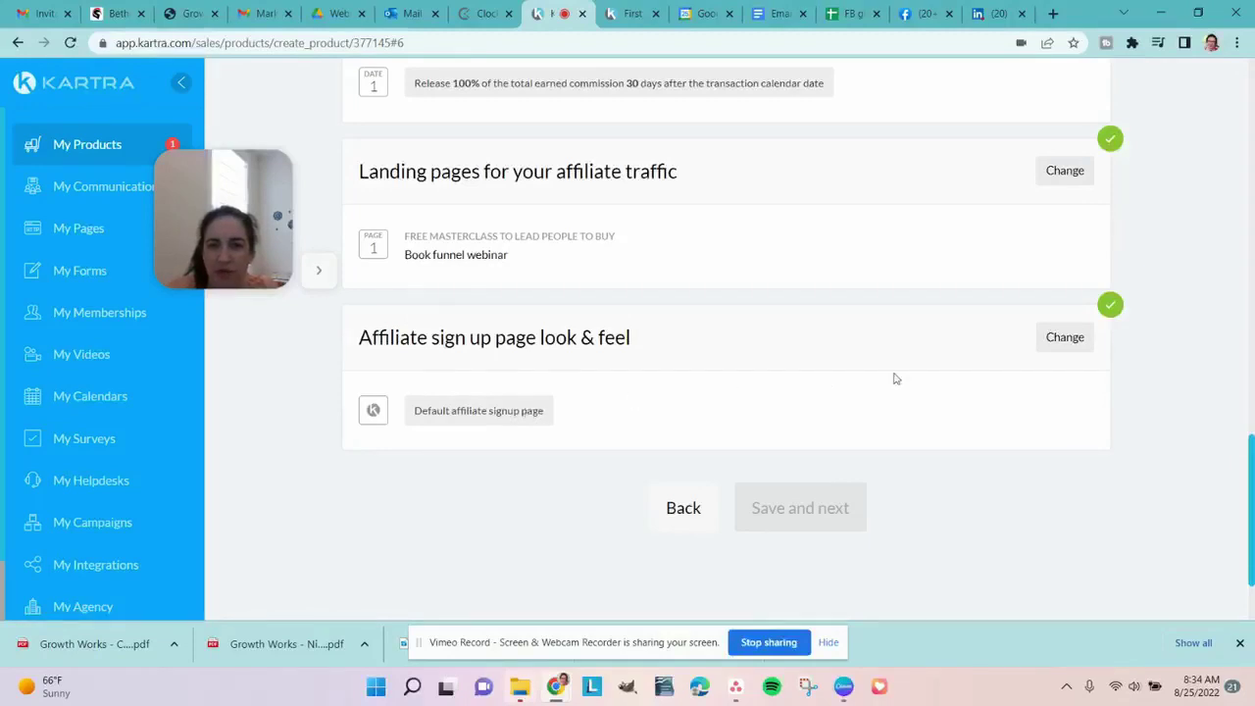
left_click(1074, 338)
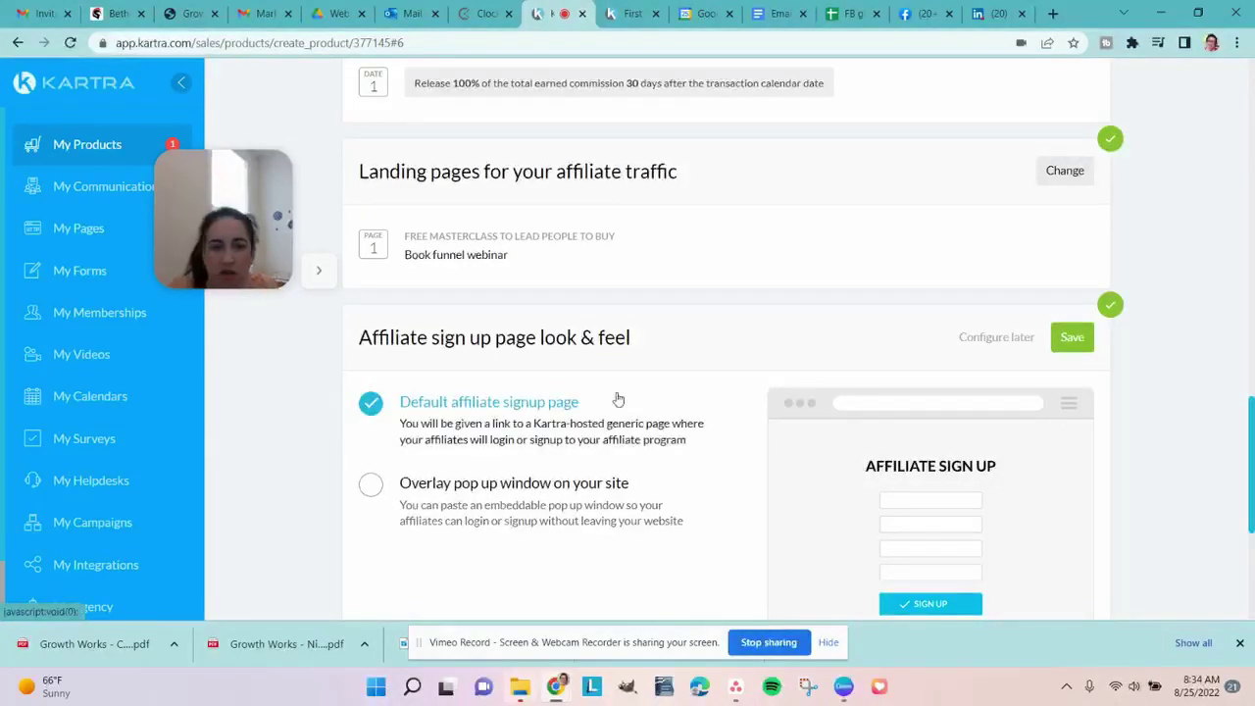
scroll(664, 431, "down", 2)
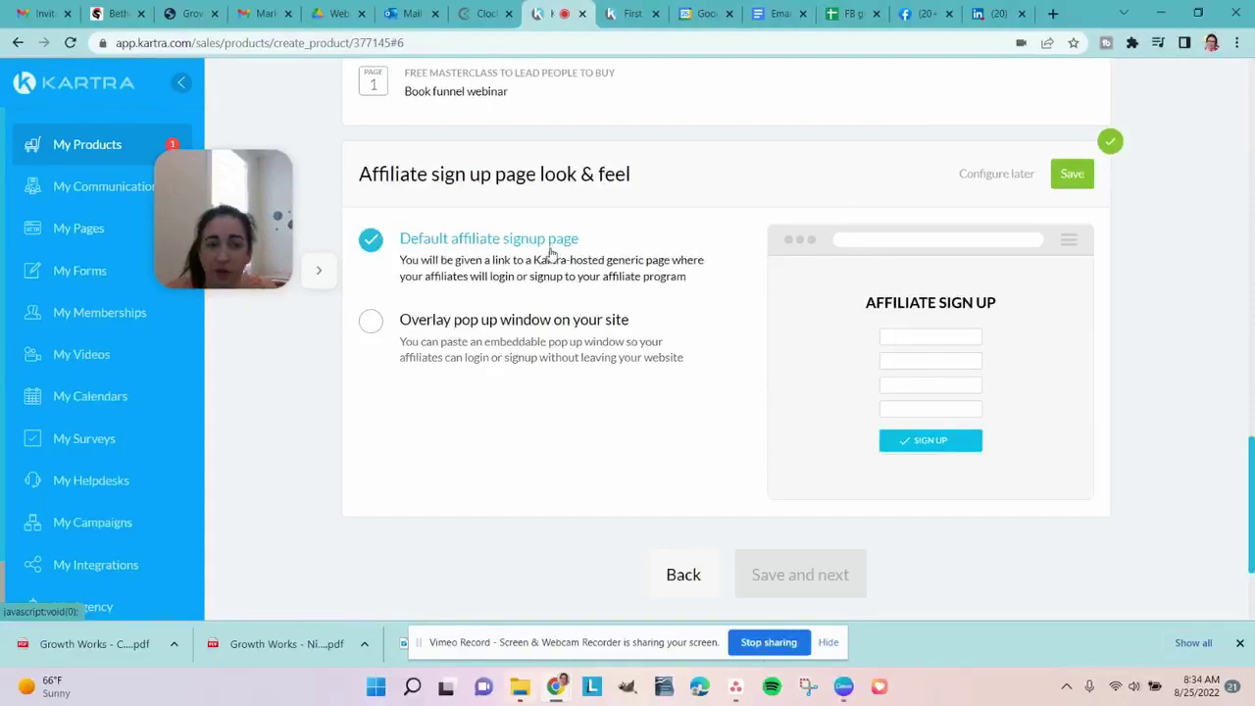
left_click(1071, 173)
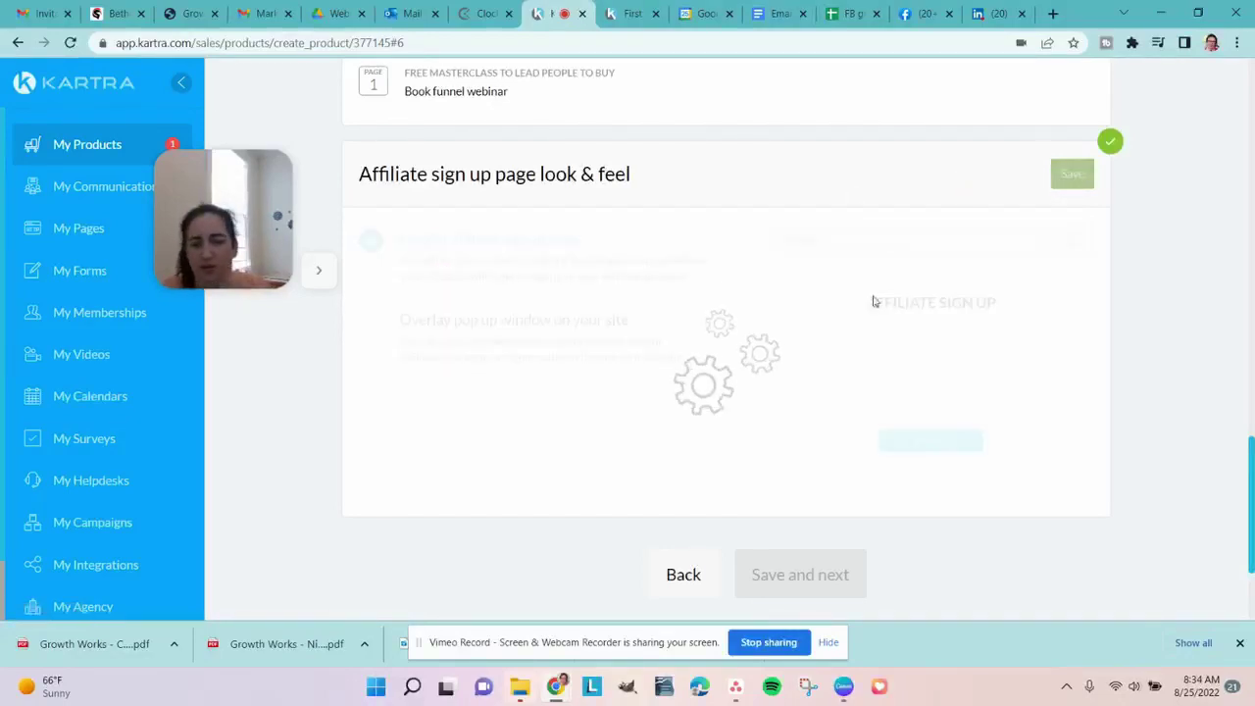
Save the Affiliate program on sale section with its configured commissions for the Book Funnel product
scroll(871, 310, "up", 3)
scroll(872, 312, "up", 10)
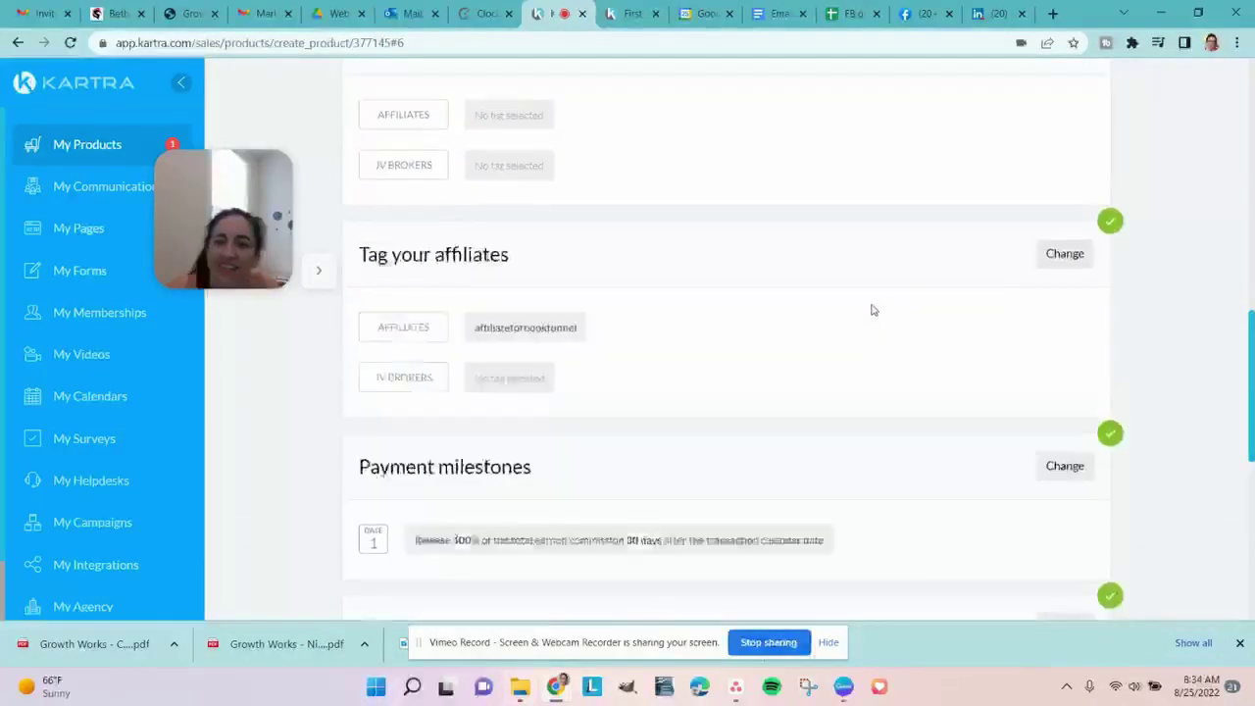
scroll(872, 305, "up", 1)
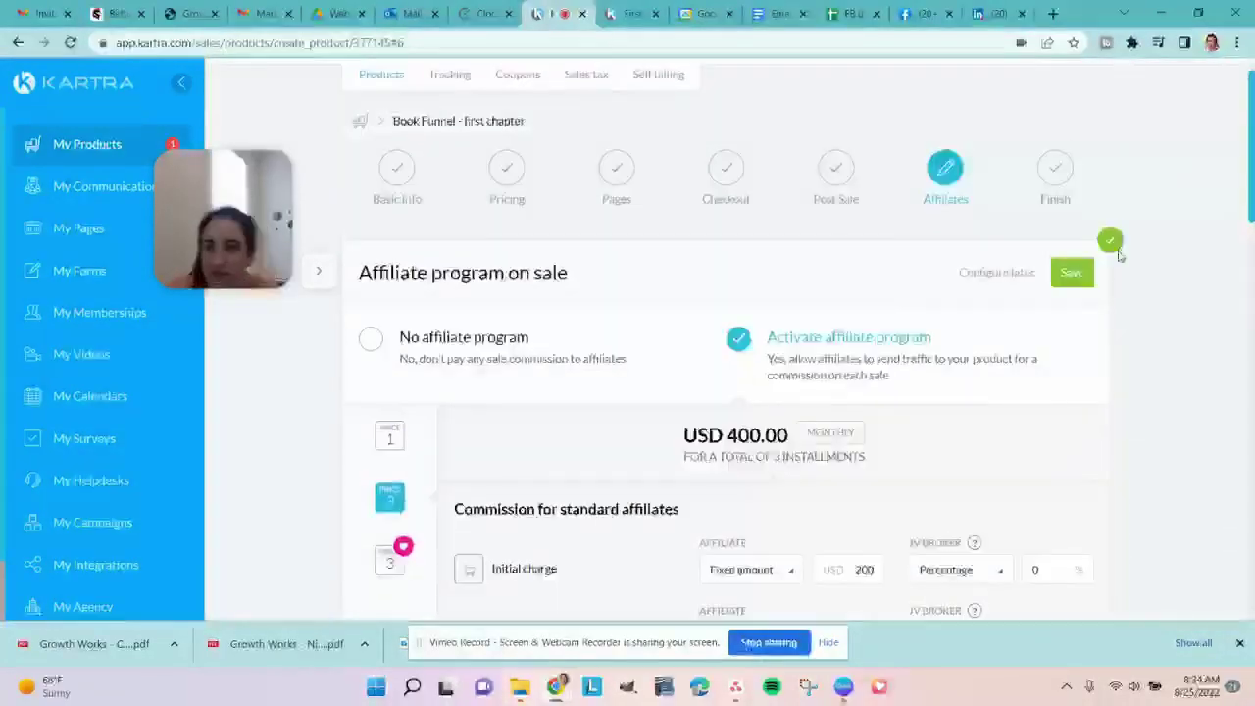
left_click(1072, 272)
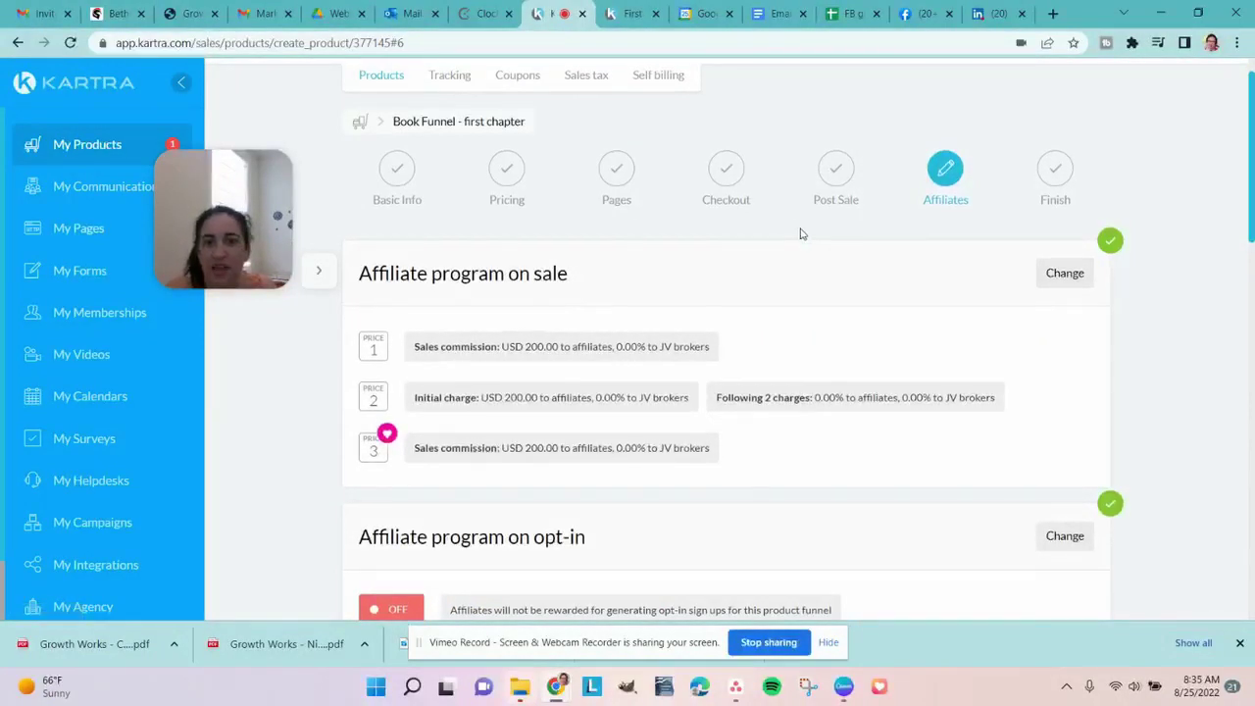
Open the global affiliate settings and review the approval, PayPal, product credit, minimum sales, tax form, terms and questionnaire sections
scroll(802, 233, "up", 1)
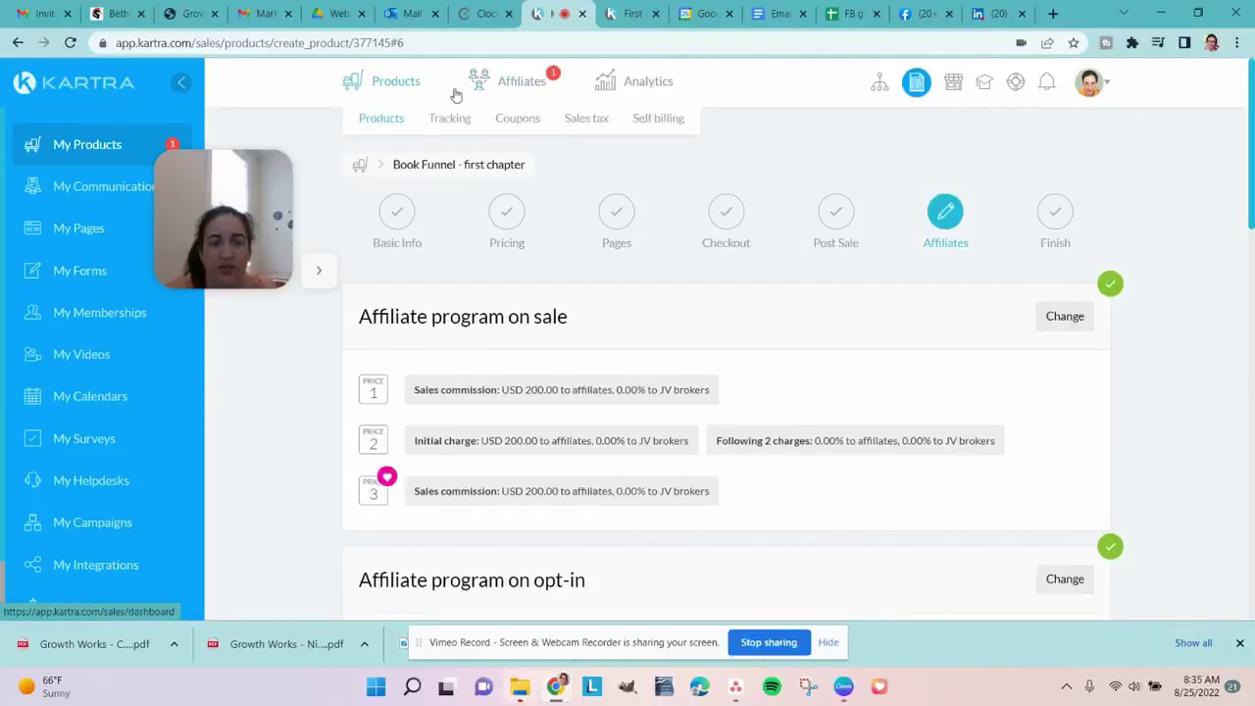
mouse_move(507, 81)
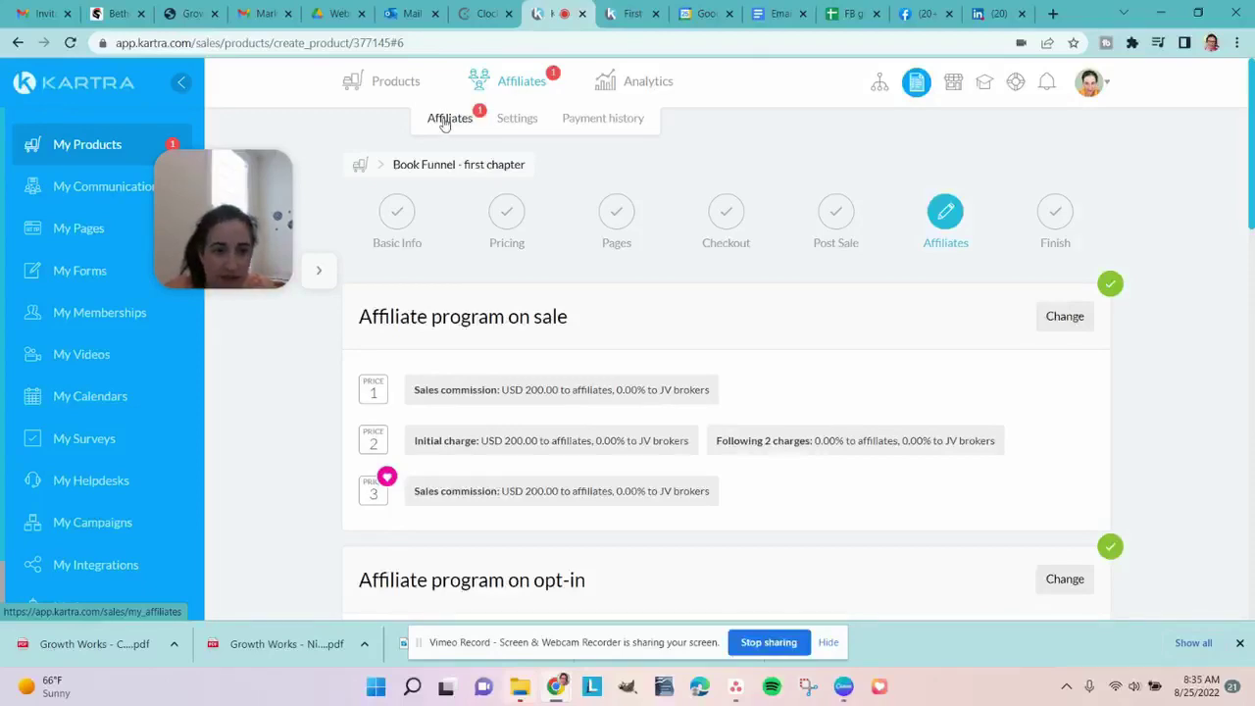
left_click(507, 125)
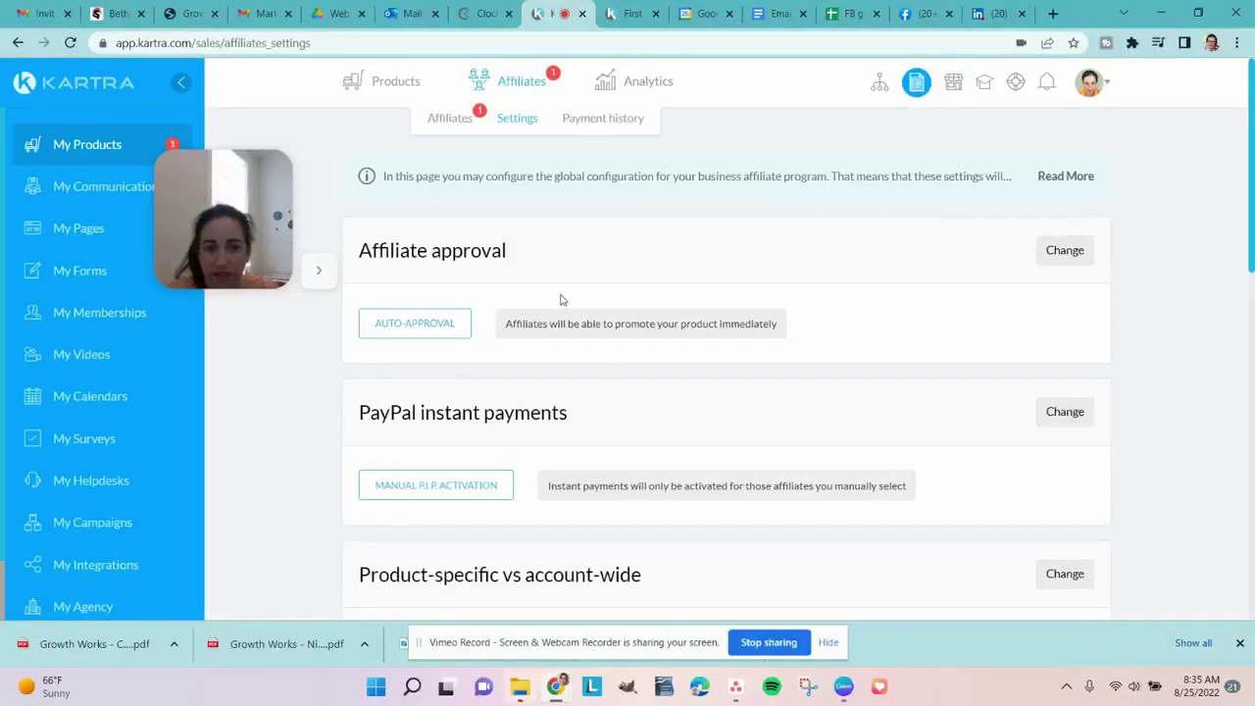
scroll(590, 383, "down", 1)
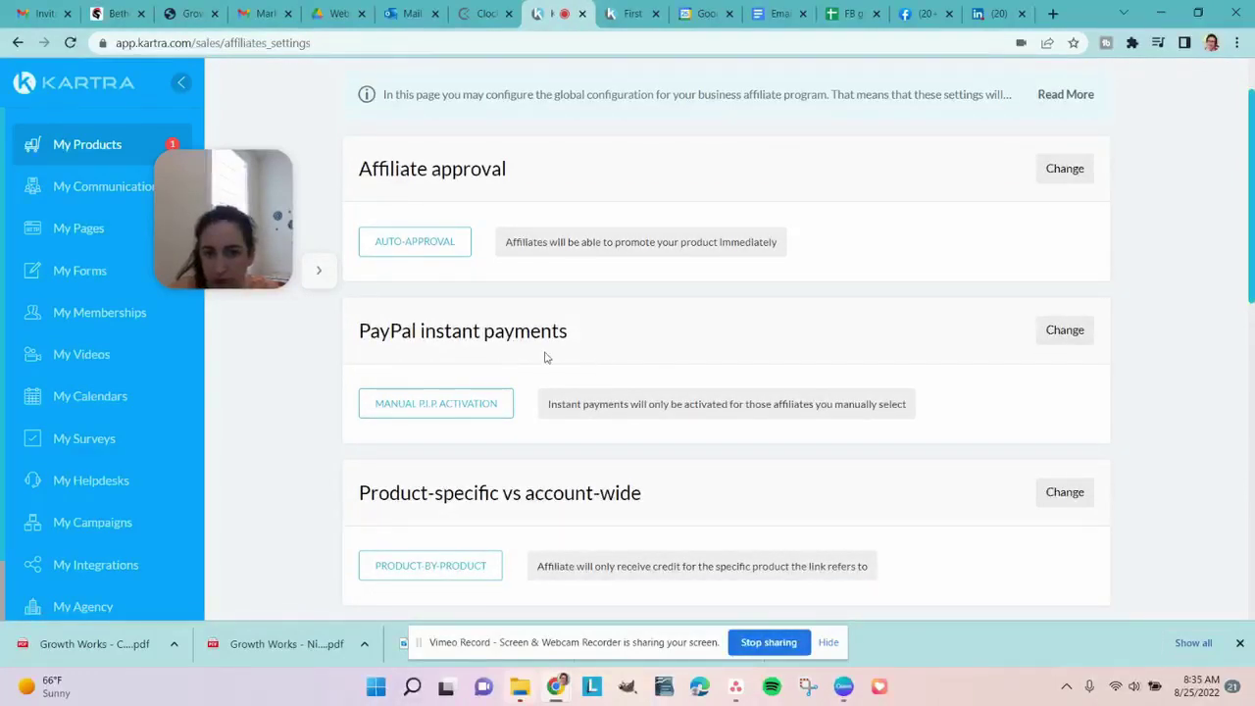
scroll(491, 338, "down", 2)
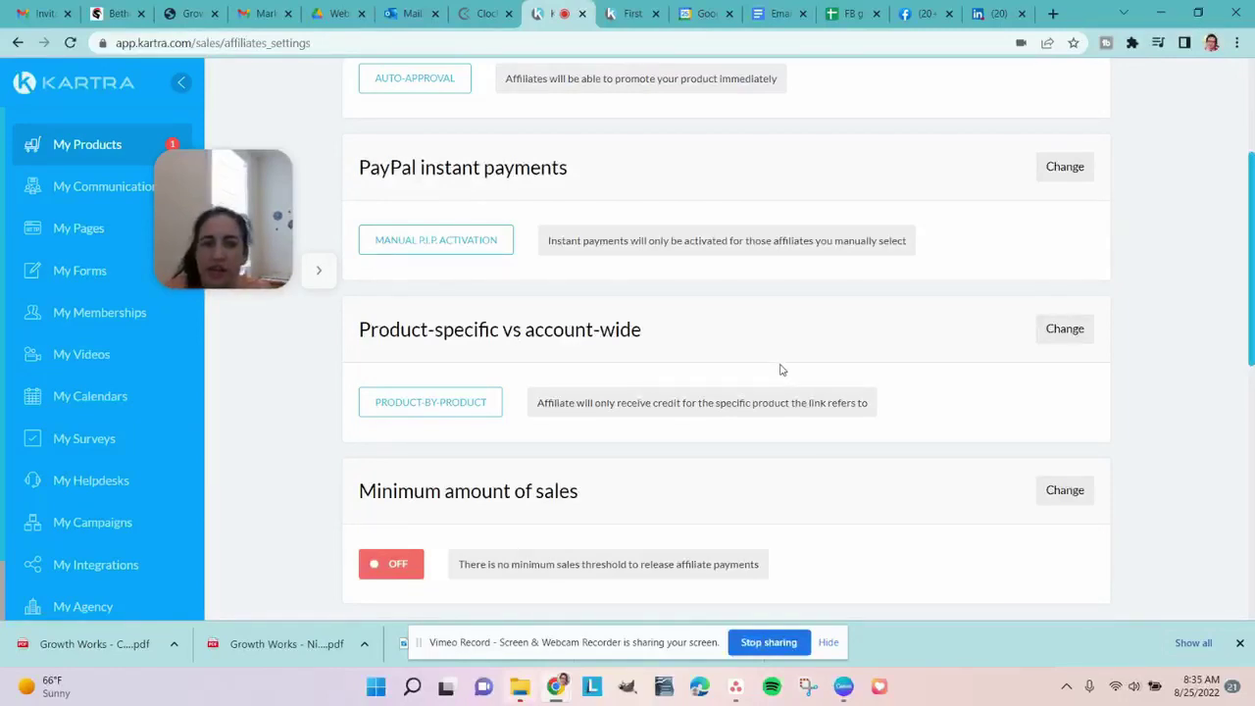
scroll(780, 368, "down", 1)
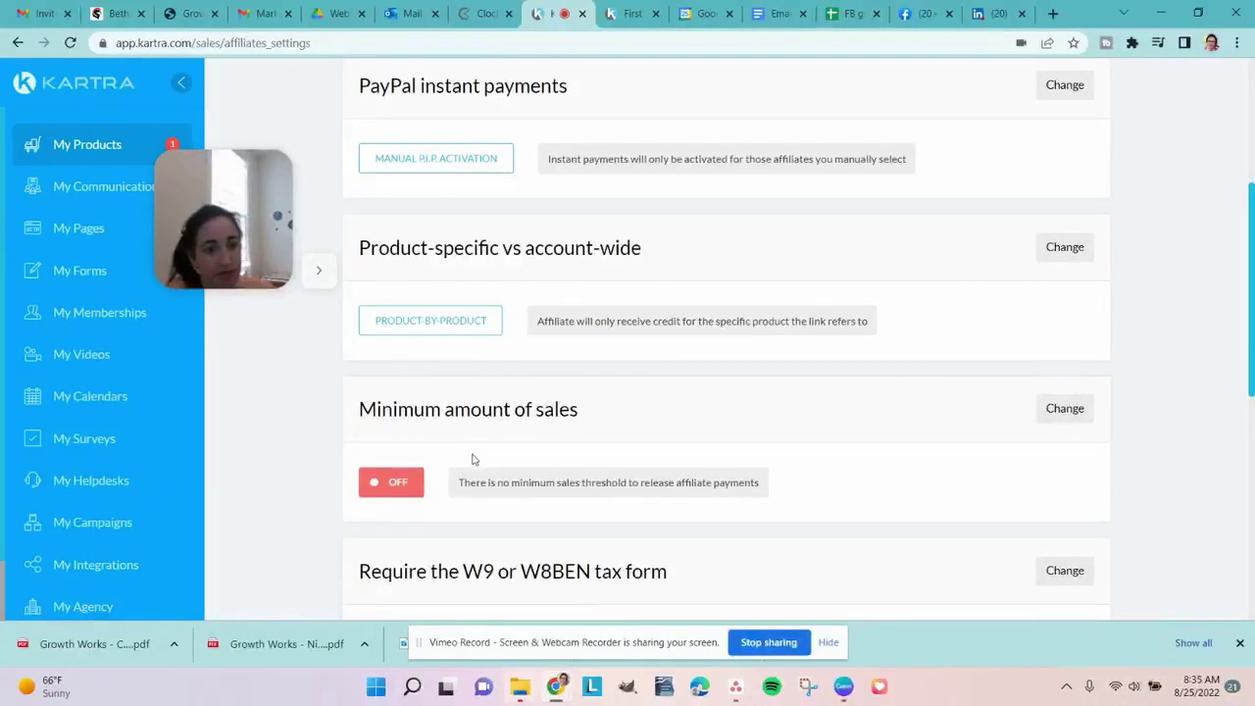
scroll(471, 458, "down", 2)
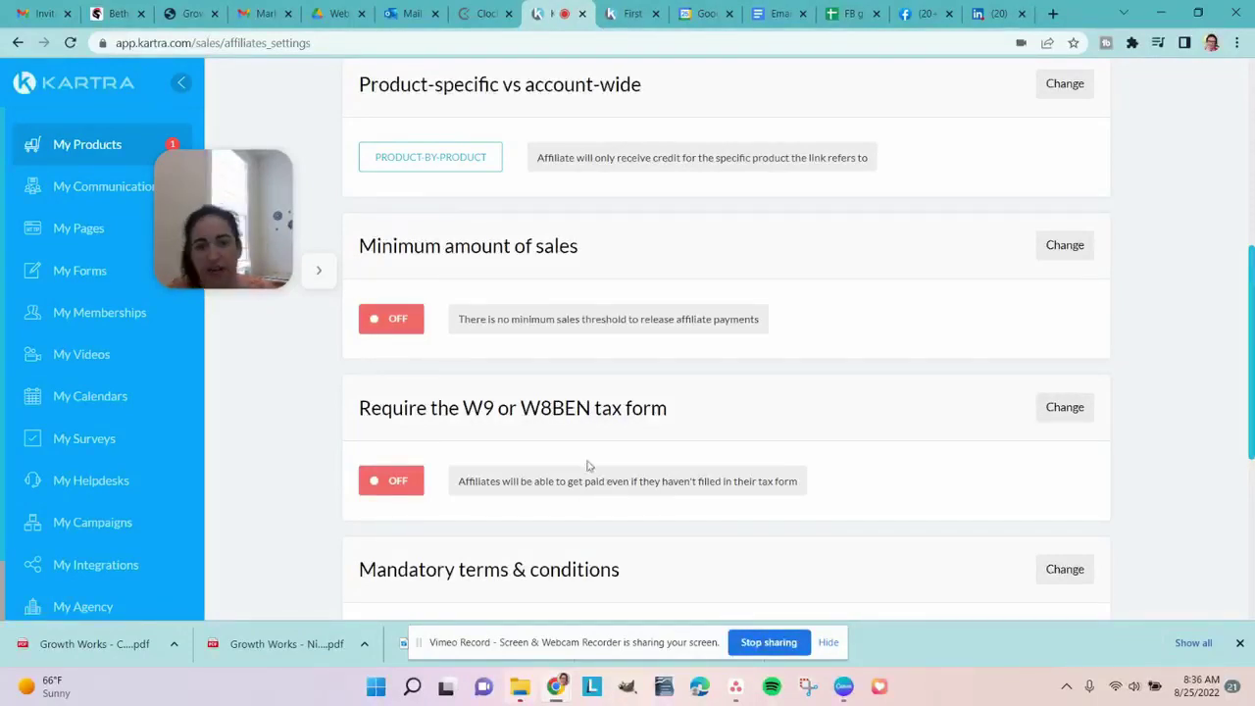
scroll(583, 464, "down", 1)
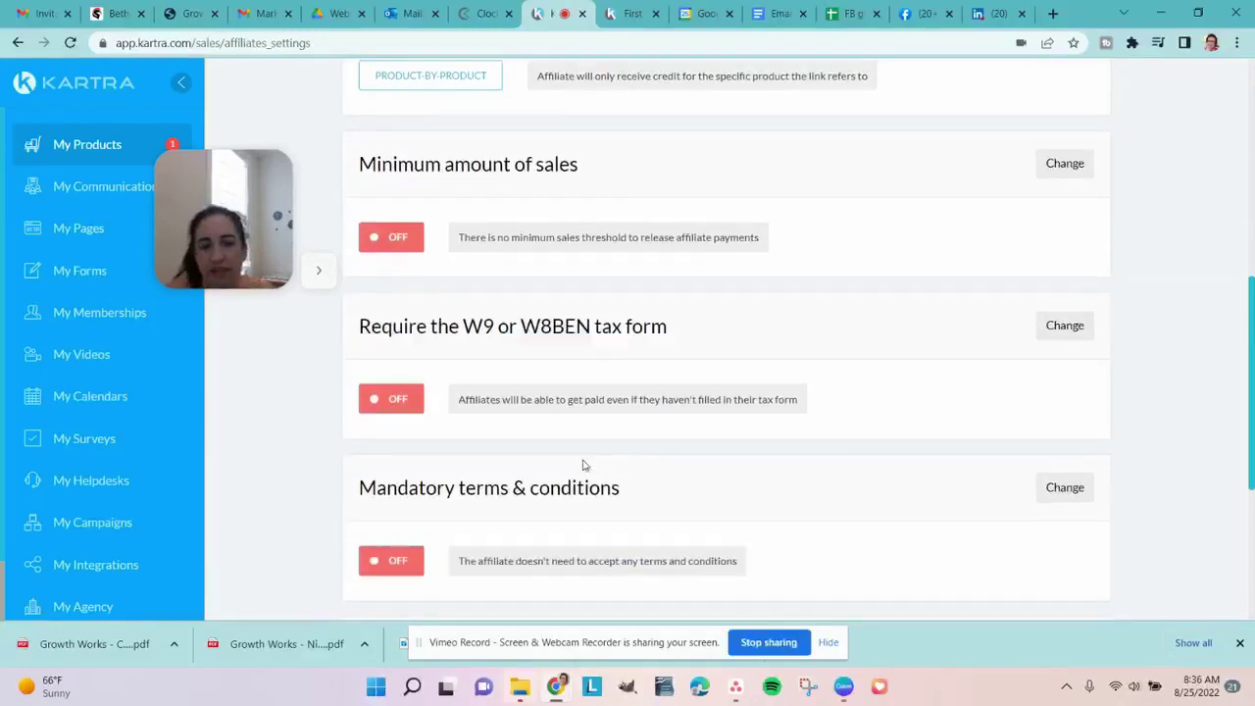
scroll(548, 446, "down", 1)
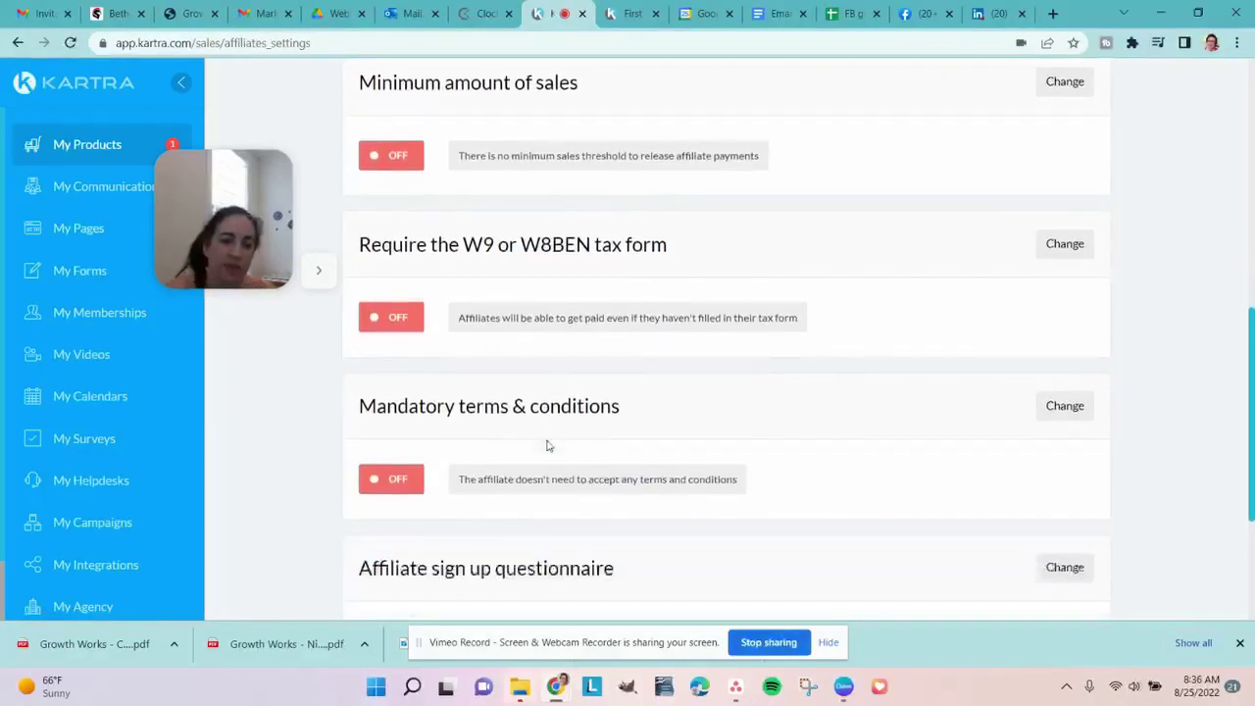
scroll(548, 446, "down", 2)
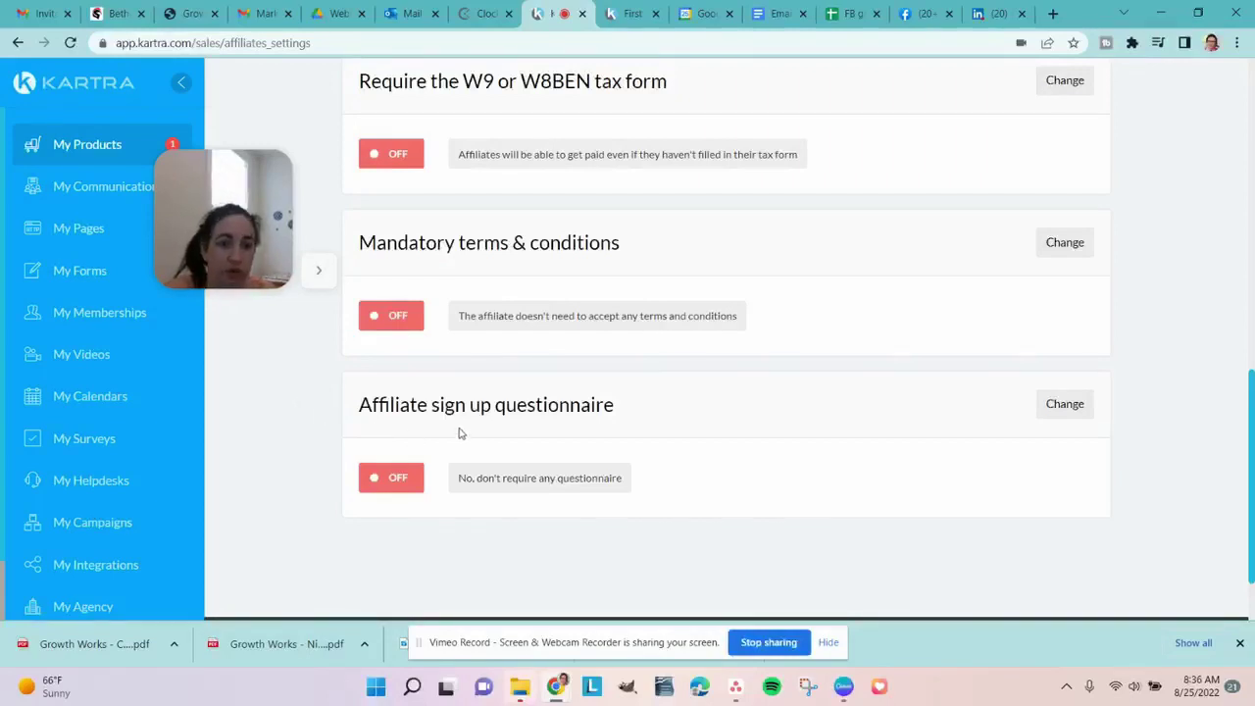
scroll(459, 433, "up", 10)
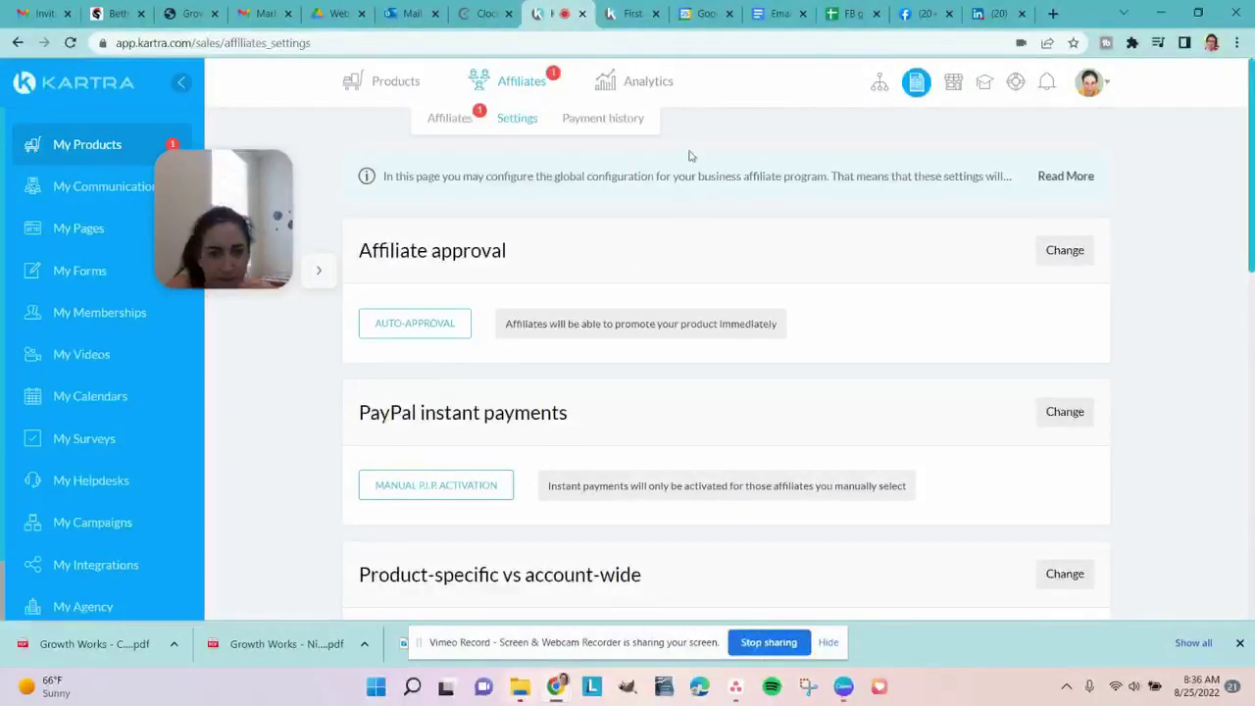
mouse_move(669, 68)
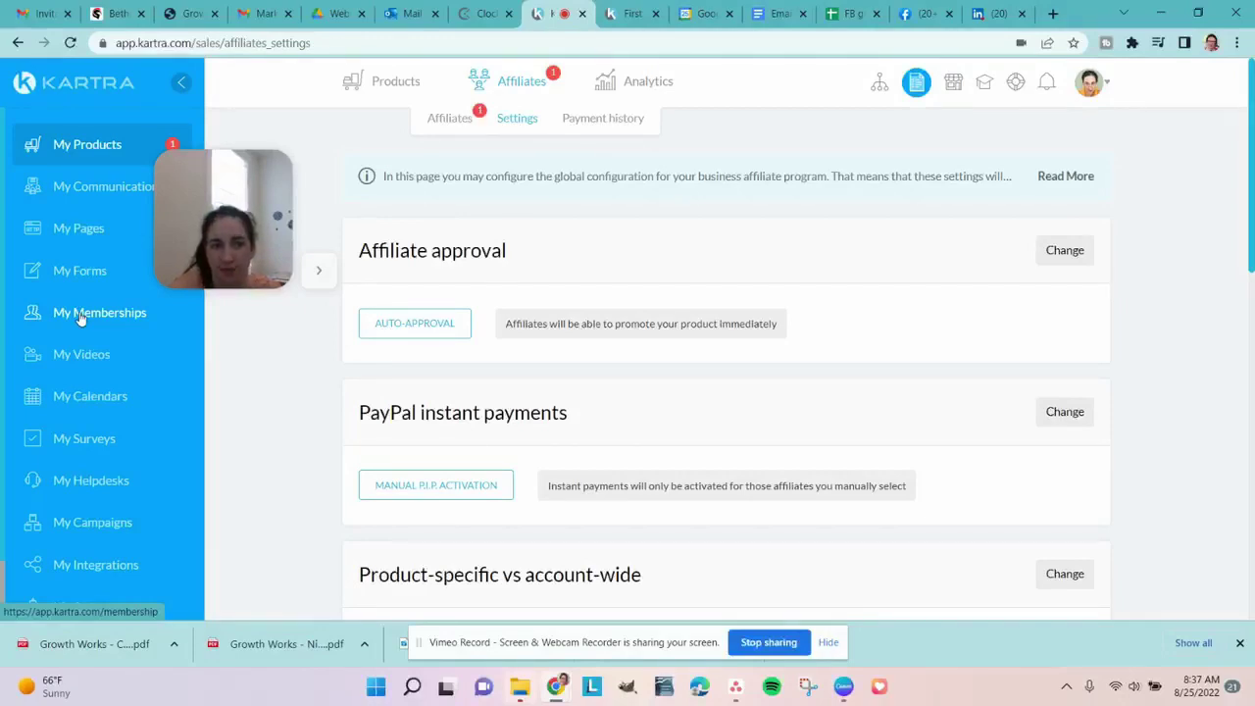
scroll(80, 318, "down", 2)
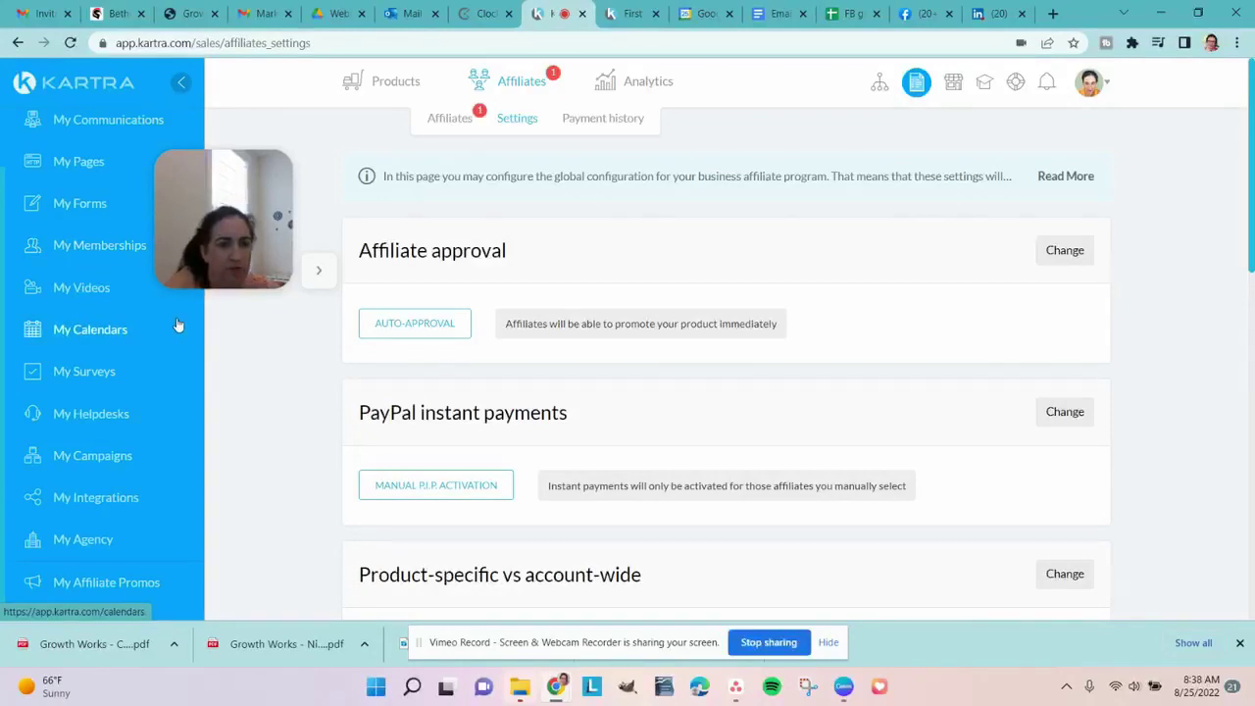
scroll(178, 325, "up", 2)
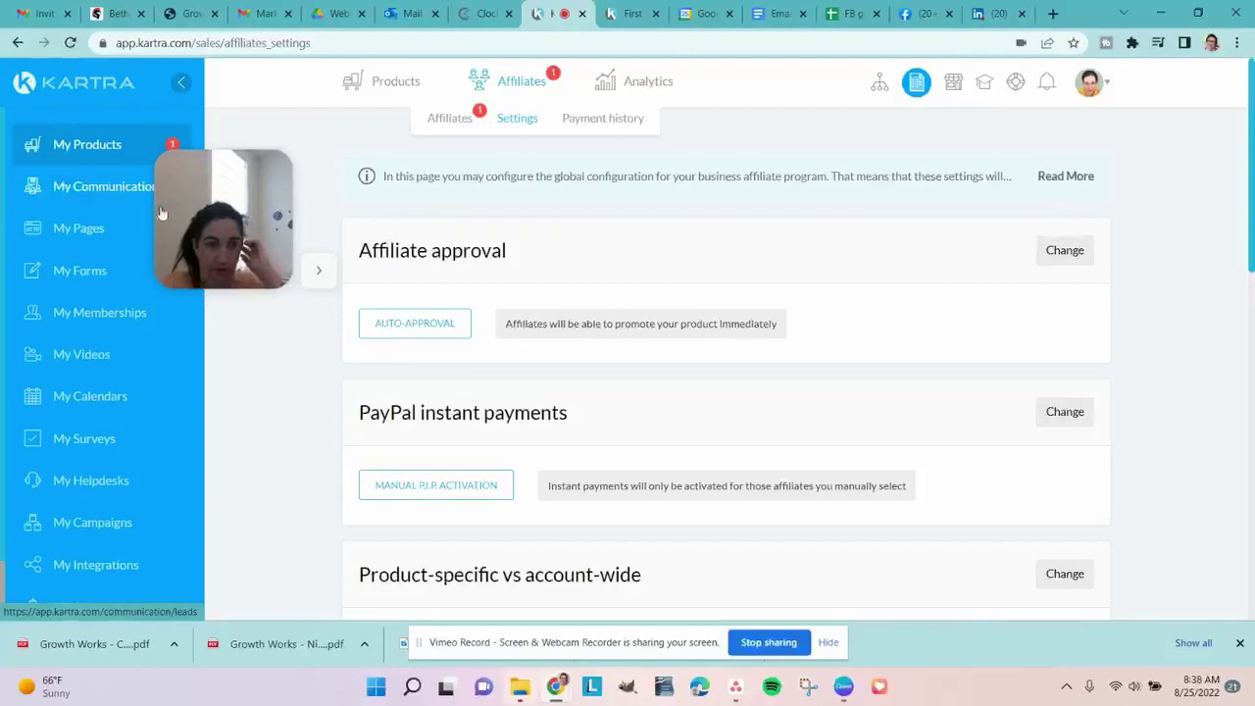
left_click(321, 274)
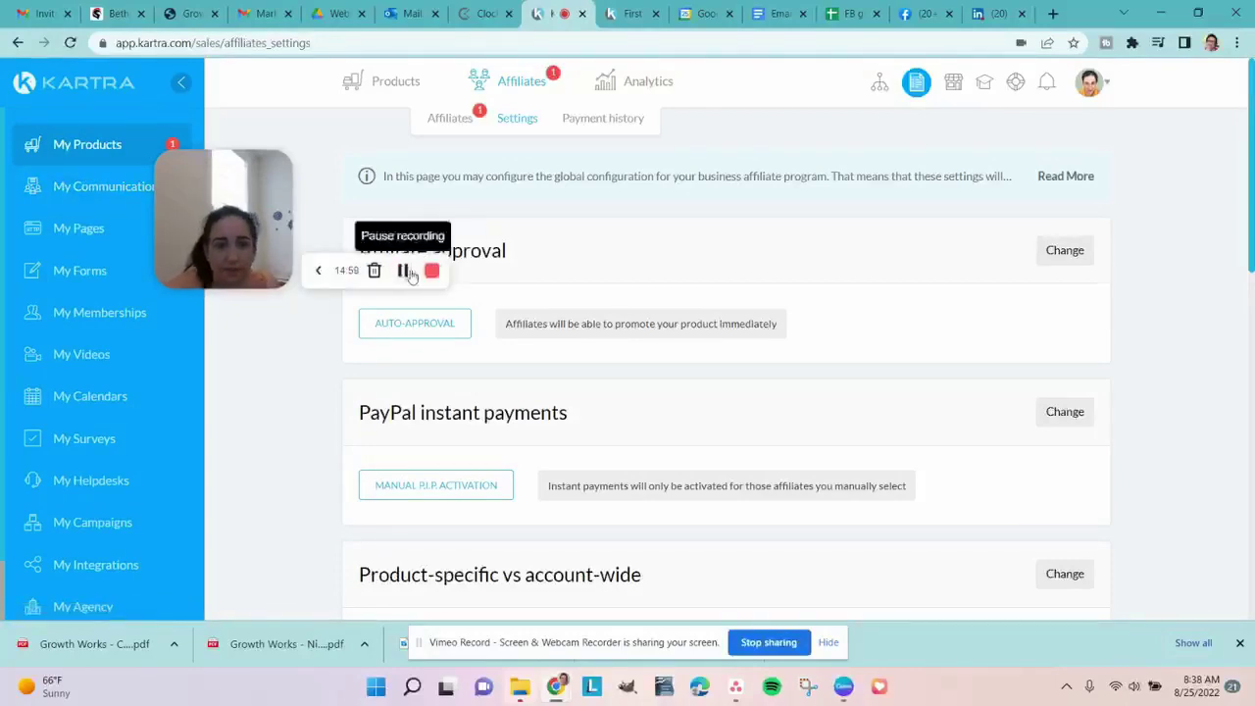
left_click(402, 271)
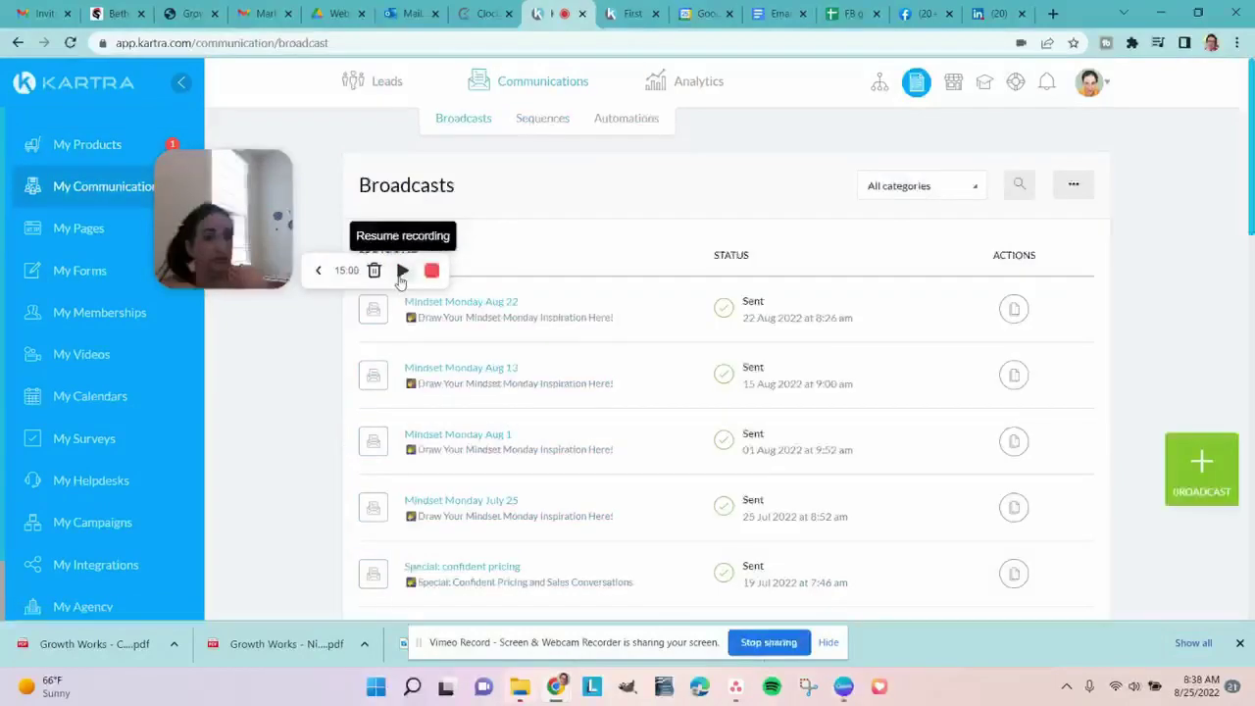
left_click(402, 270)
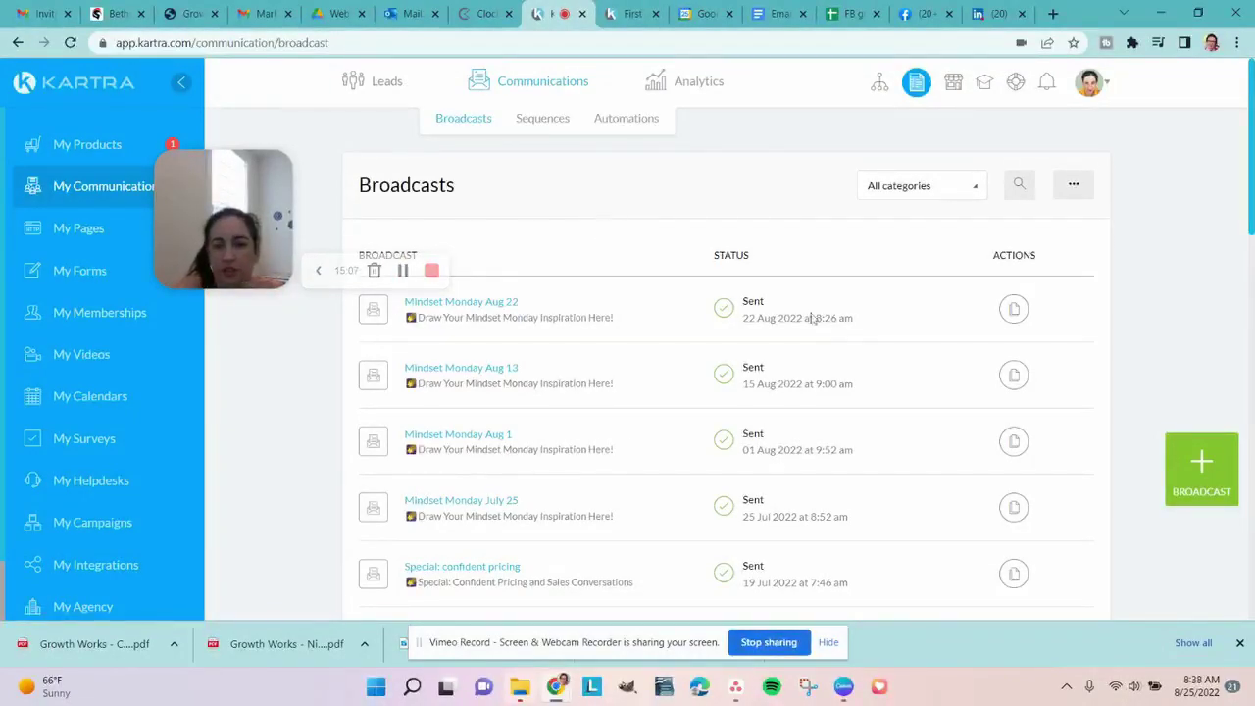
Create a new broadcast named demo with No category in particular
left_click(1195, 465)
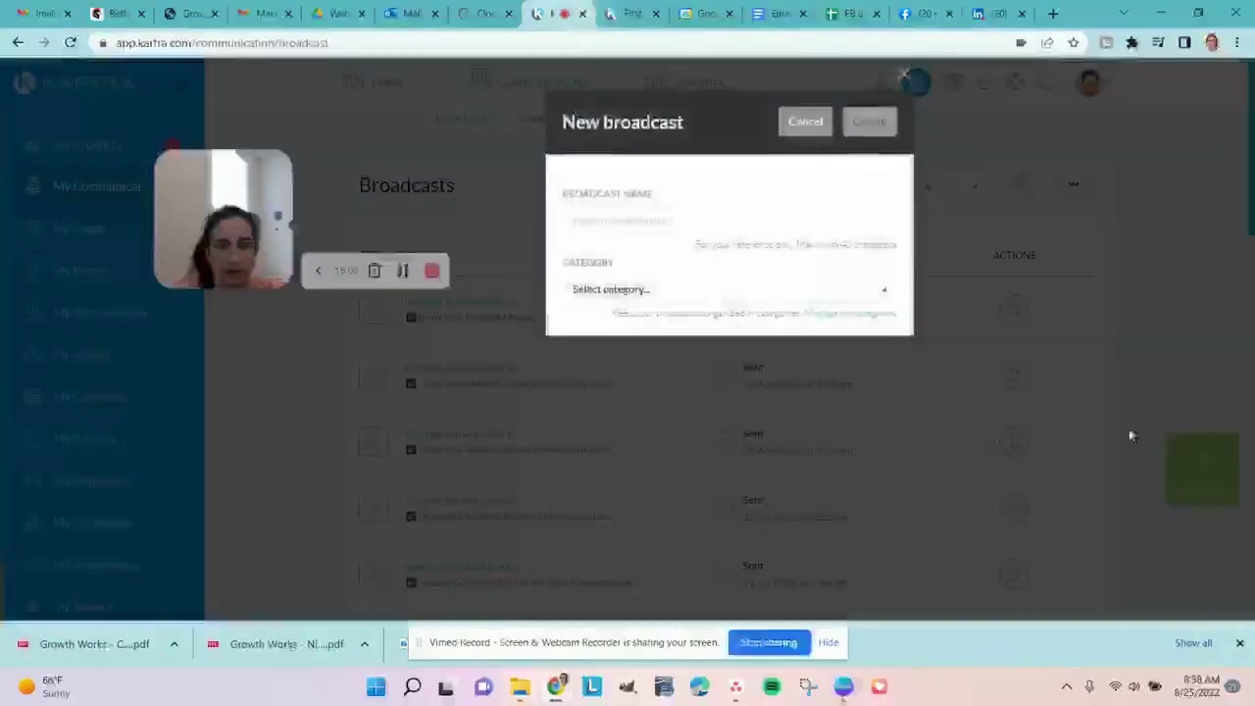
left_click(658, 215)
type("demo")
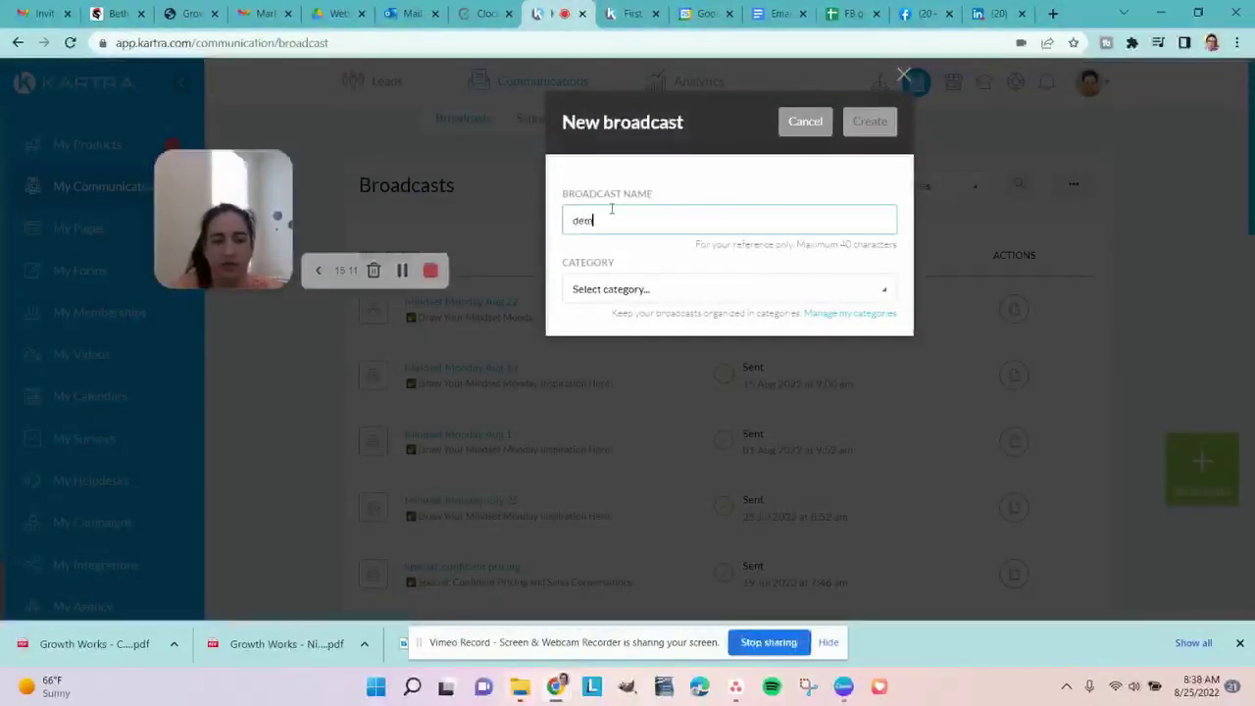
left_click(749, 299)
left_click(695, 355)
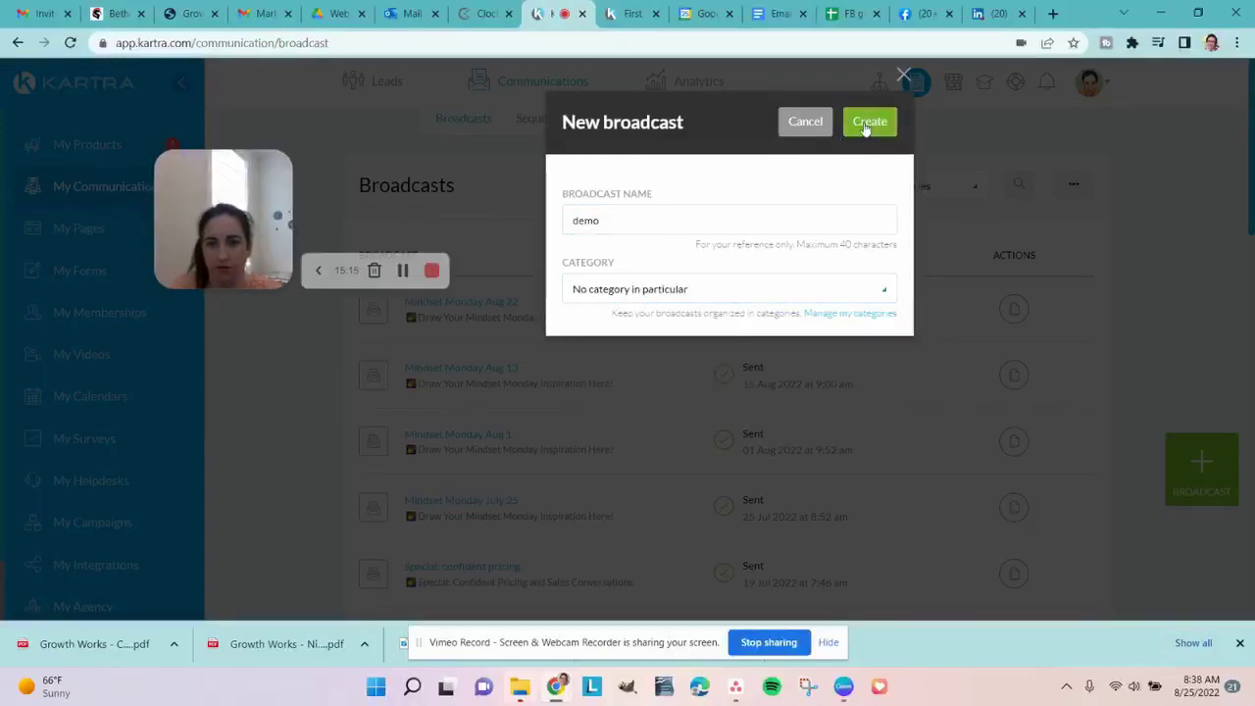
left_click(865, 124)
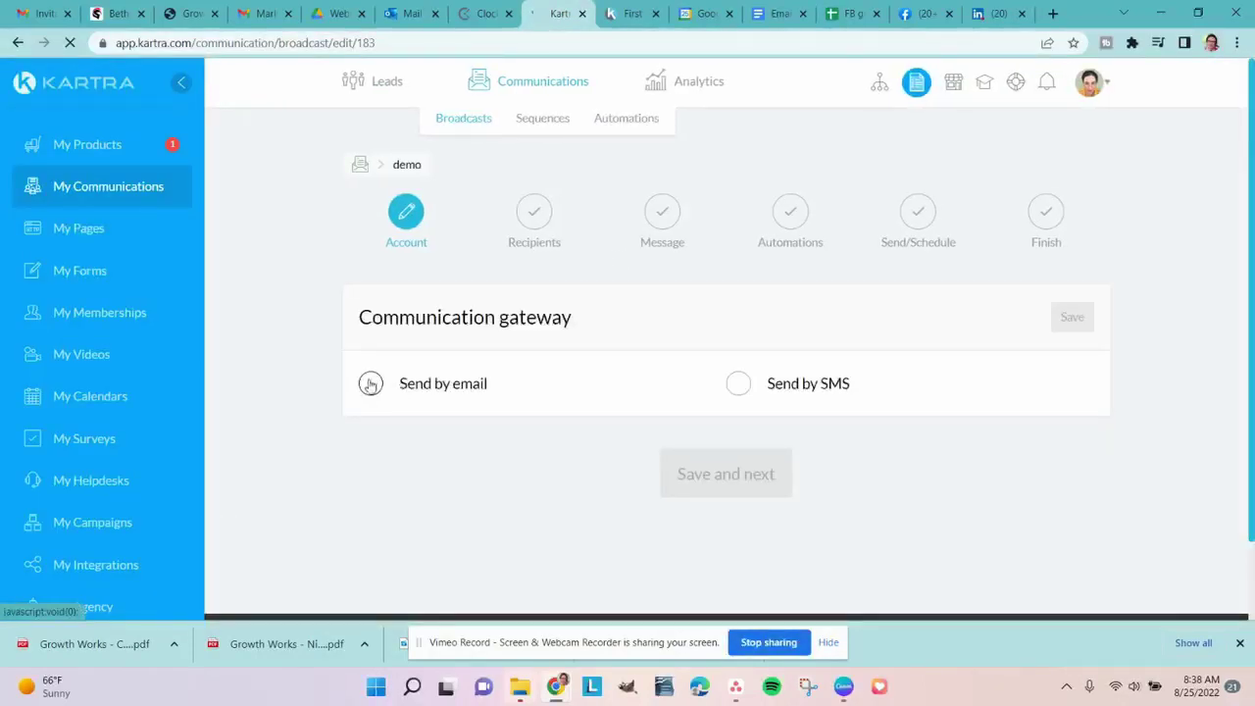
Set the demo broadcast to send by email via KartraMail, save the communication gateway and proceed to the recipients
left_click(371, 383)
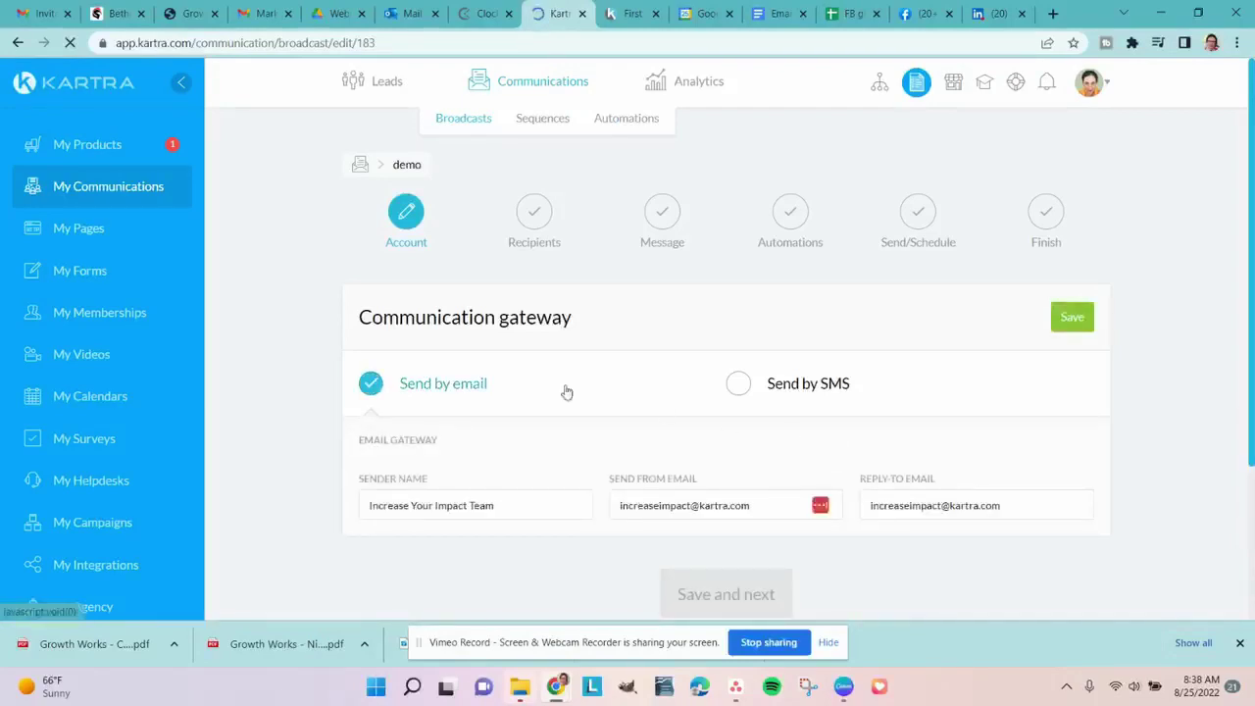
scroll(664, 494, "down", 3)
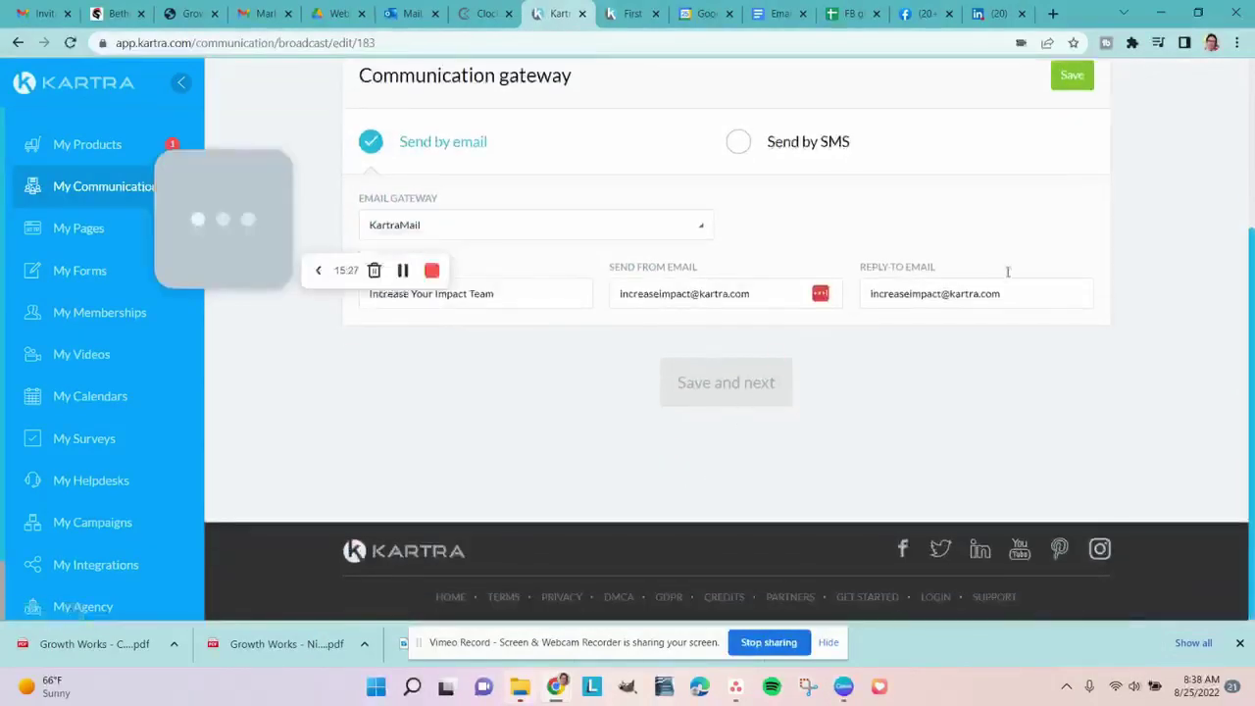
left_click(1073, 77)
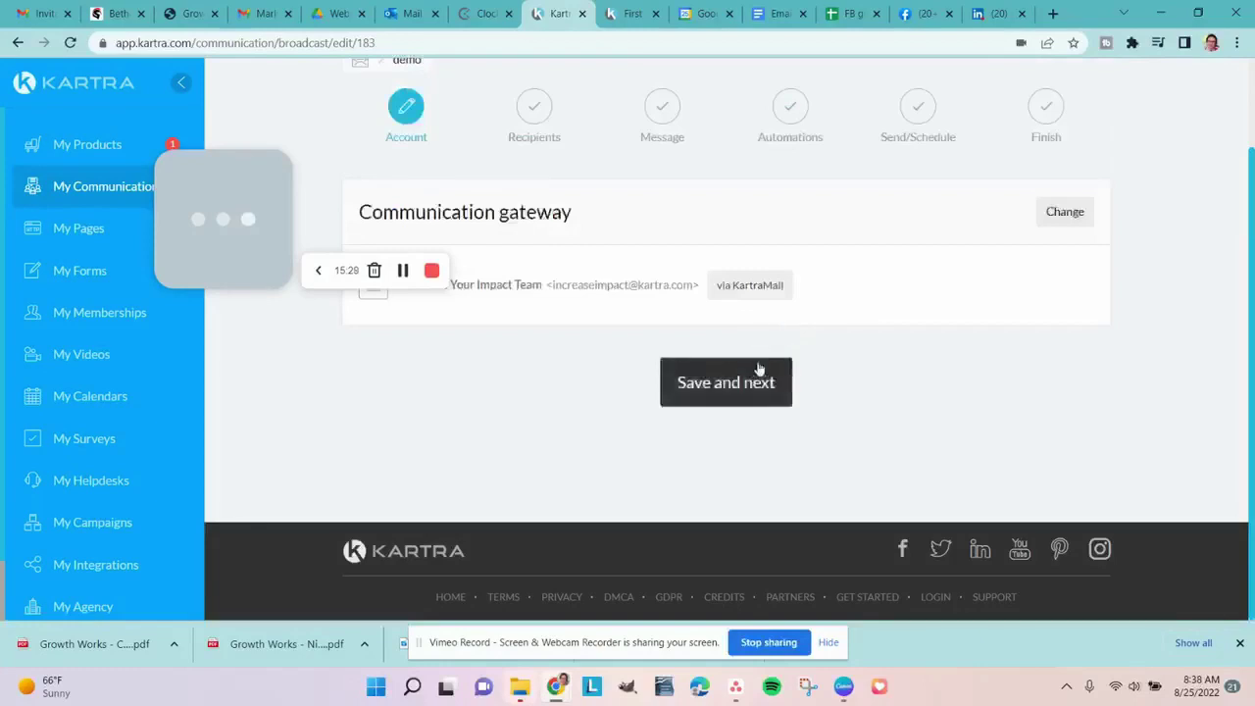
left_click(748, 383)
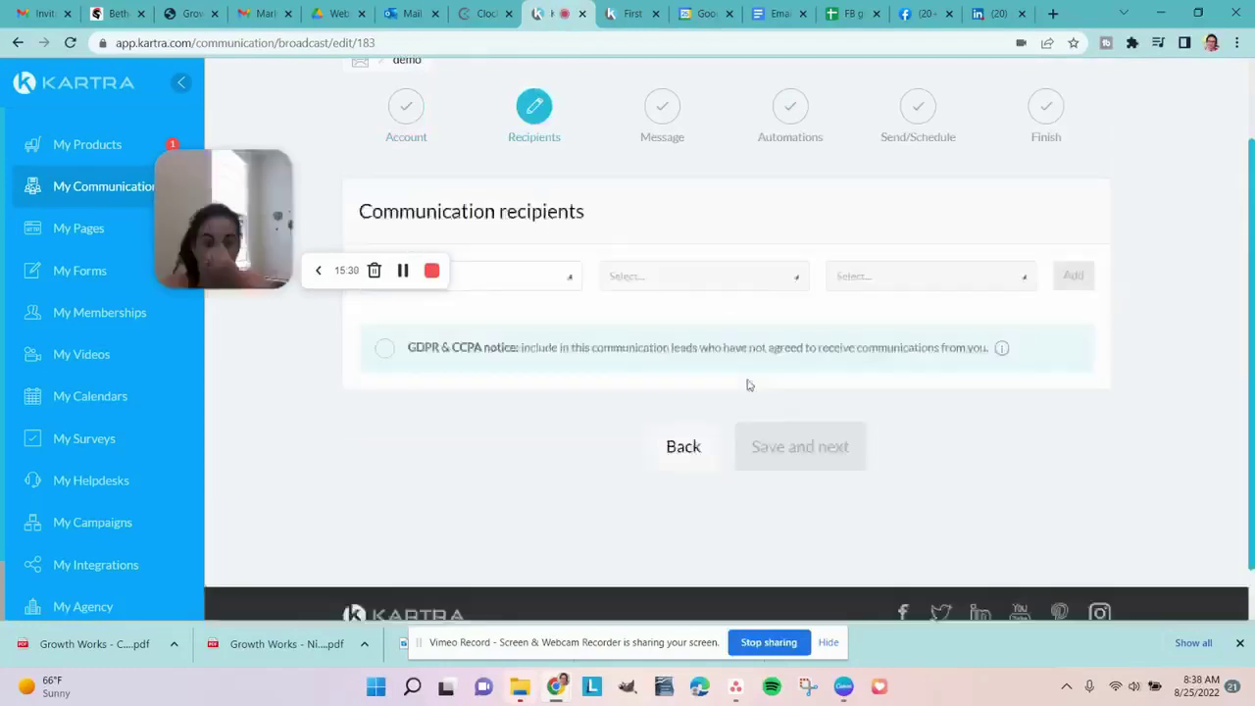
Add an Is an active affiliate filter for Book Funnel - first chapter, and include leads who have not agreed to receive communications
left_click(529, 286)
scroll(457, 384, "down", 2)
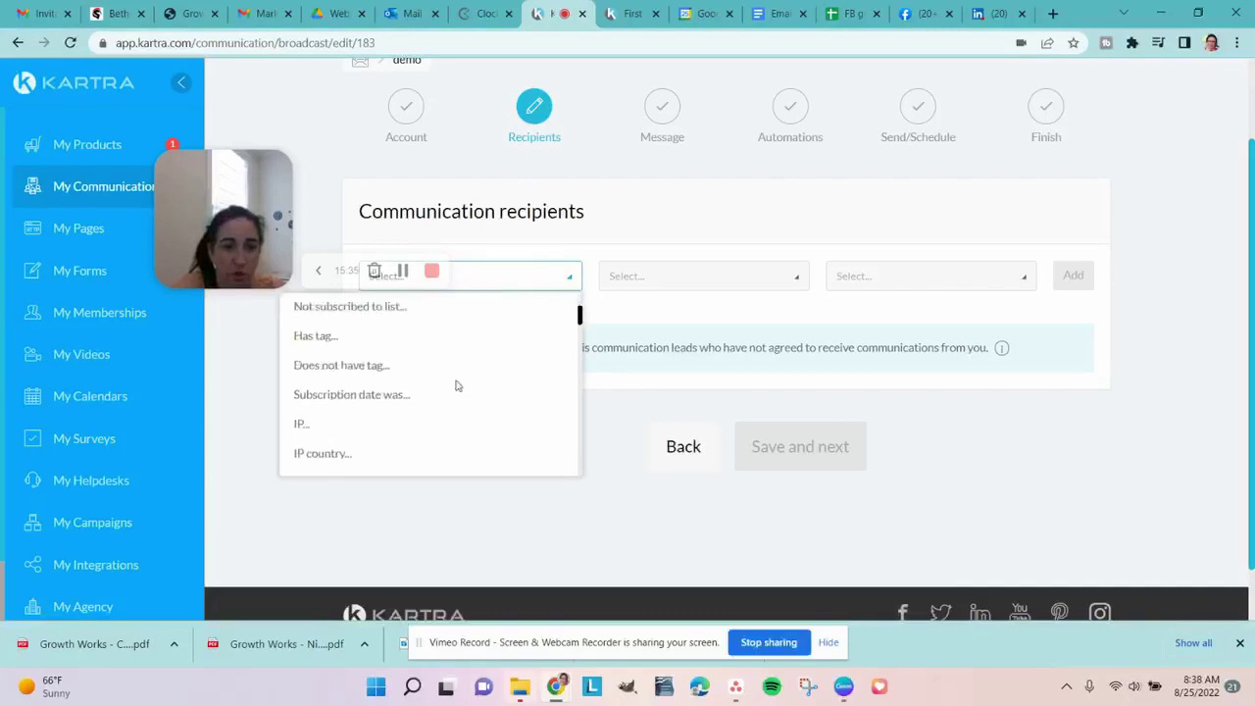
scroll(442, 383, "up", 1)
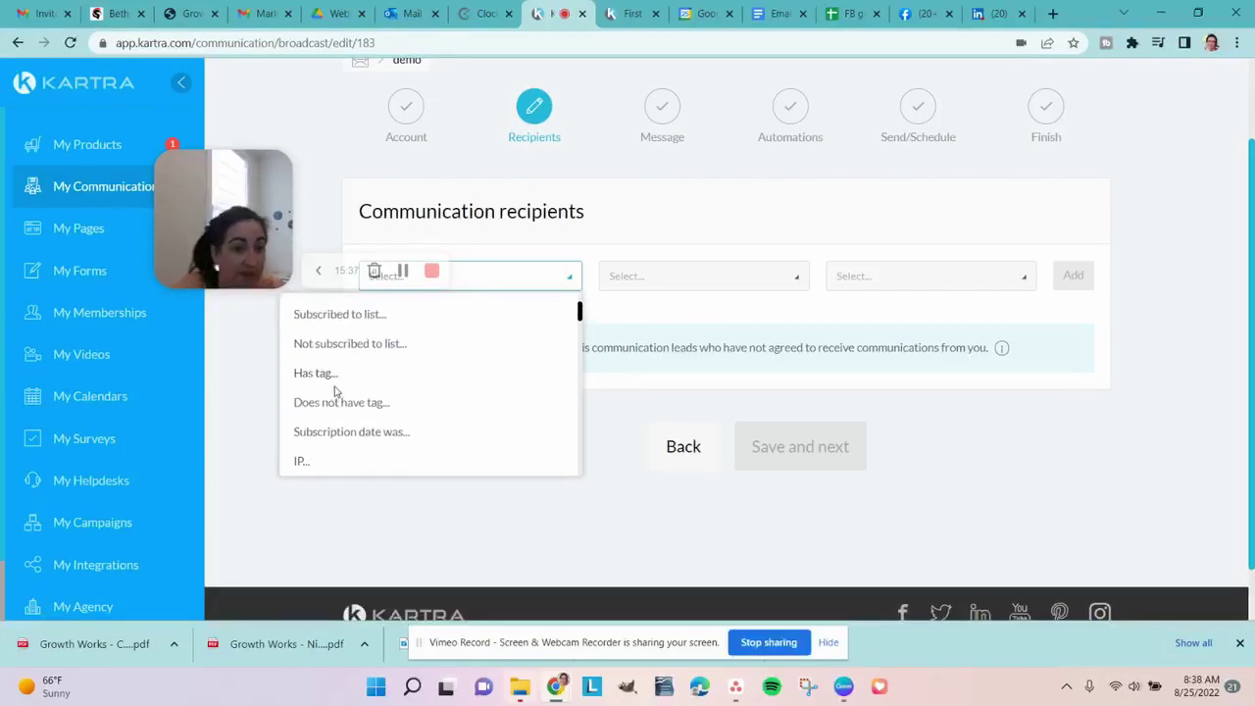
scroll(334, 391, "down", 6)
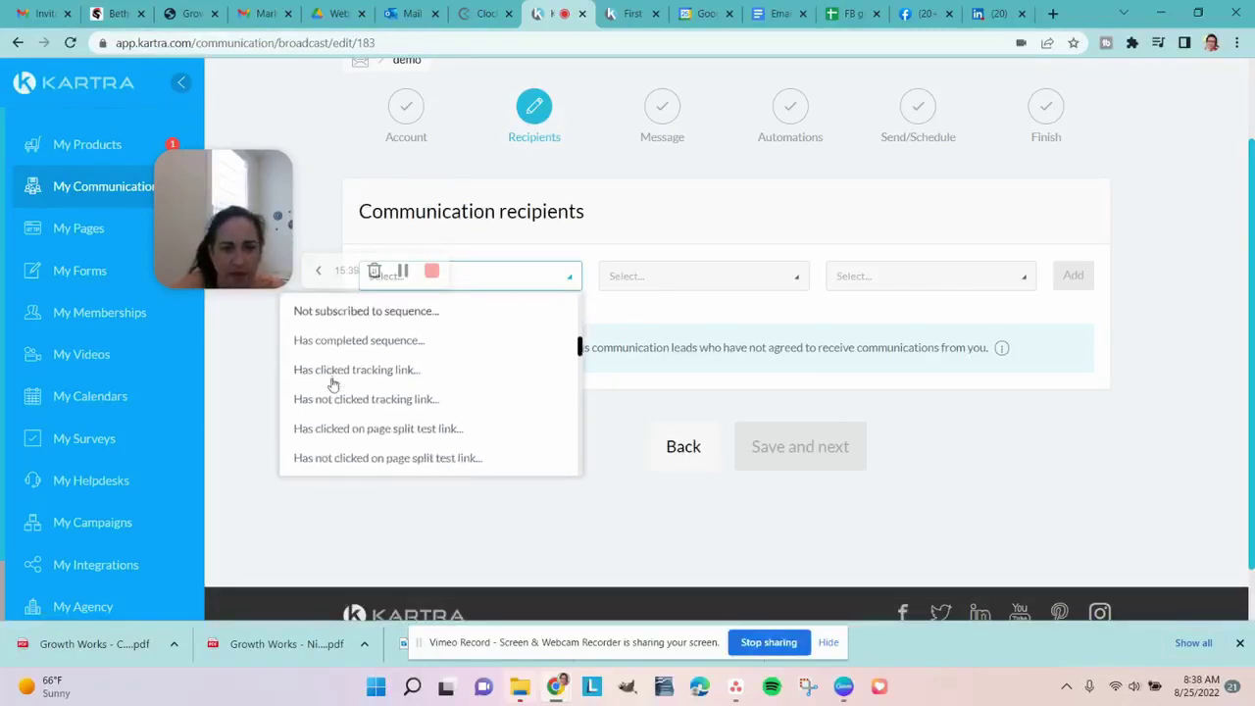
scroll(332, 383, "down", 10)
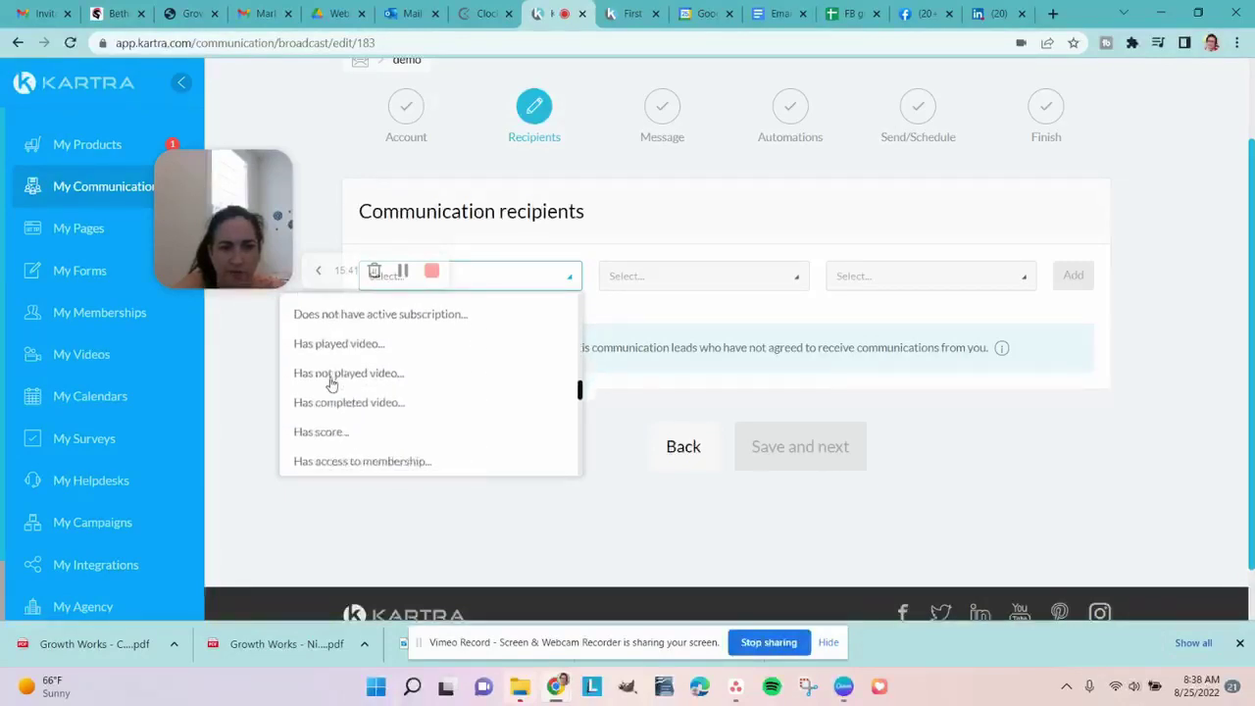
scroll(330, 383, "down", 5)
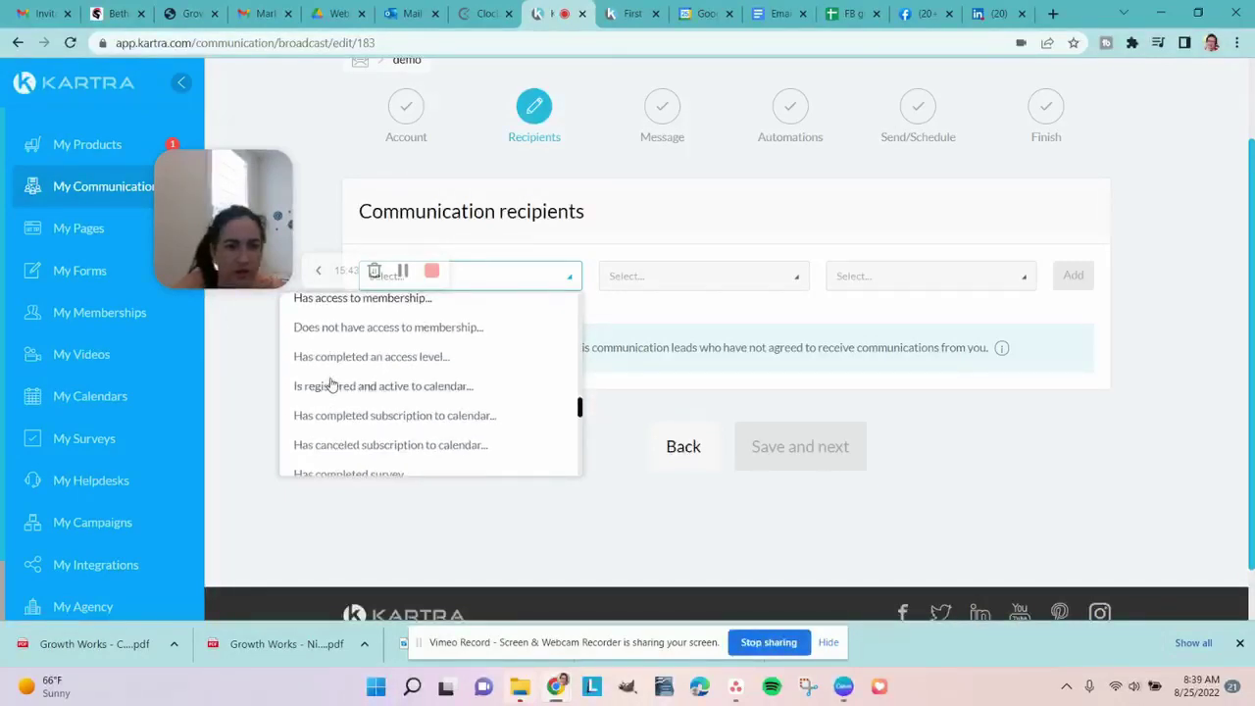
scroll(331, 385, "down", 3)
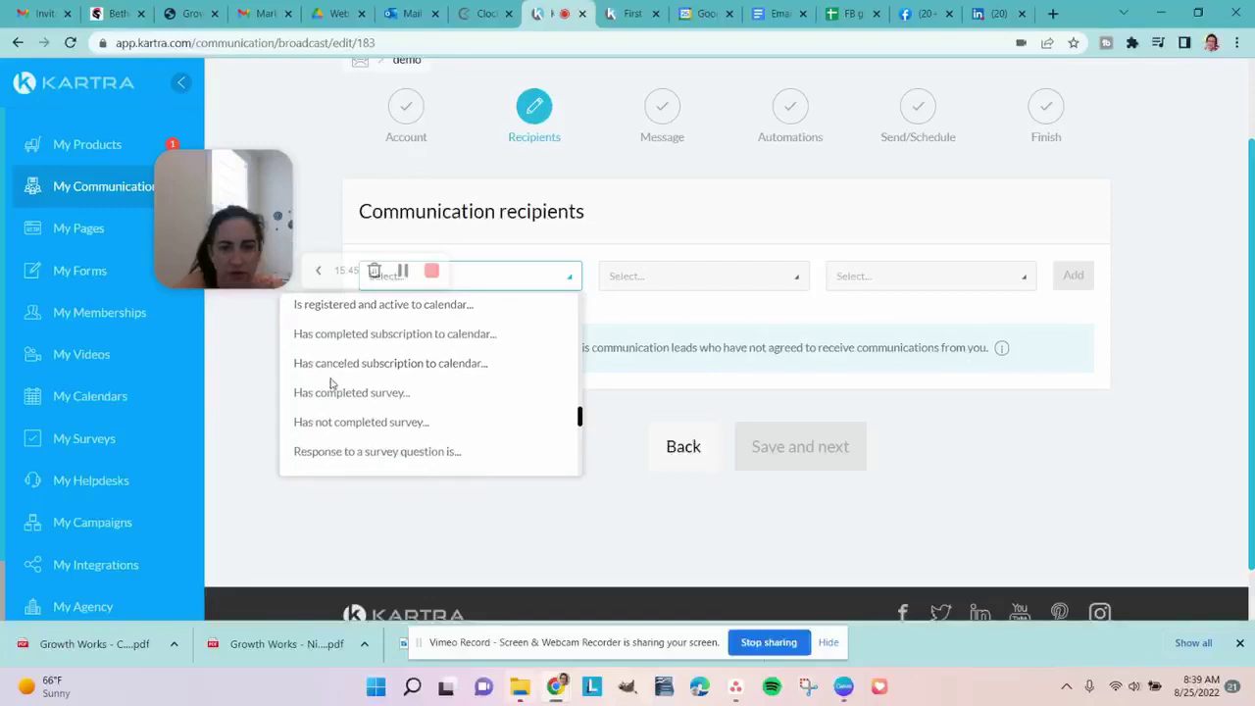
scroll(331, 384, "down", 3)
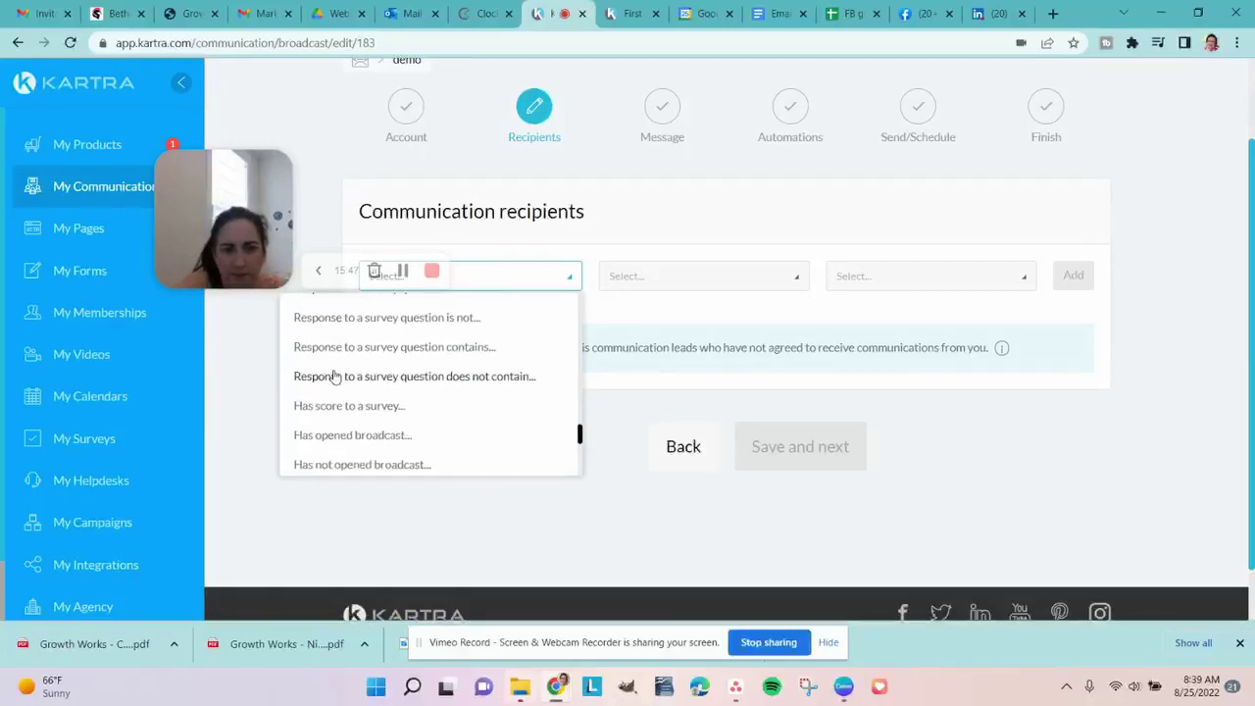
scroll(333, 378, "down", 4)
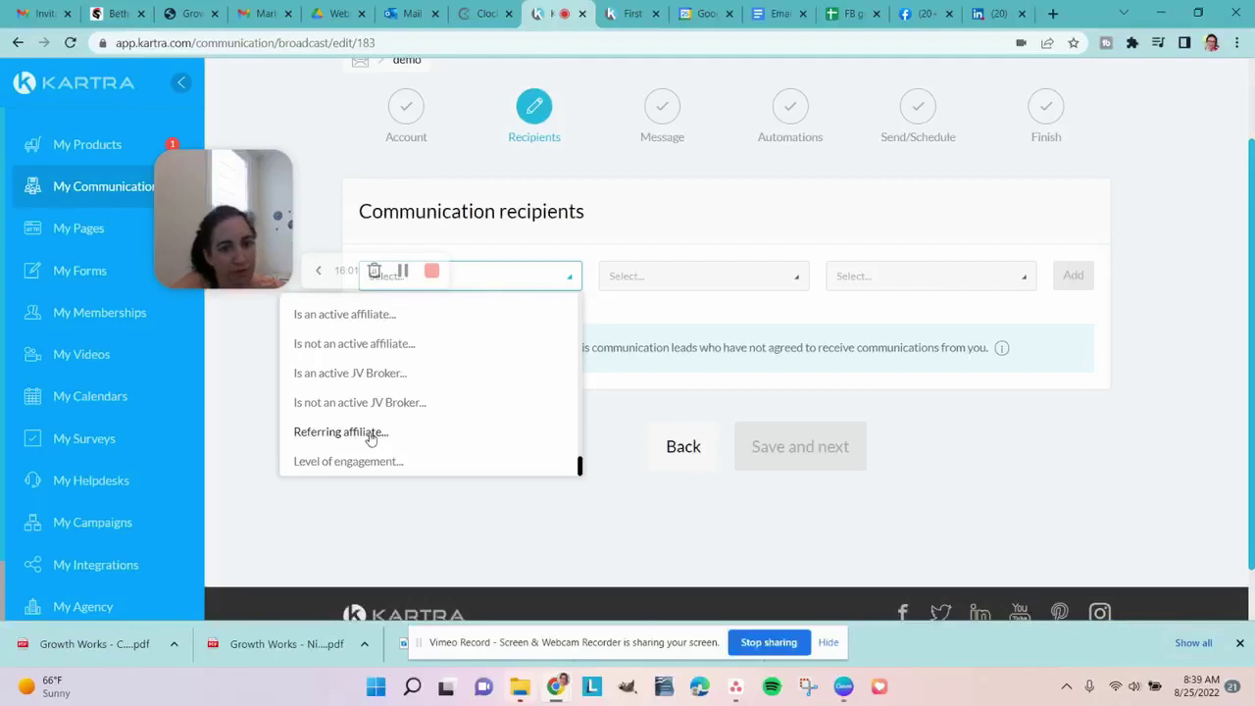
left_click(351, 315)
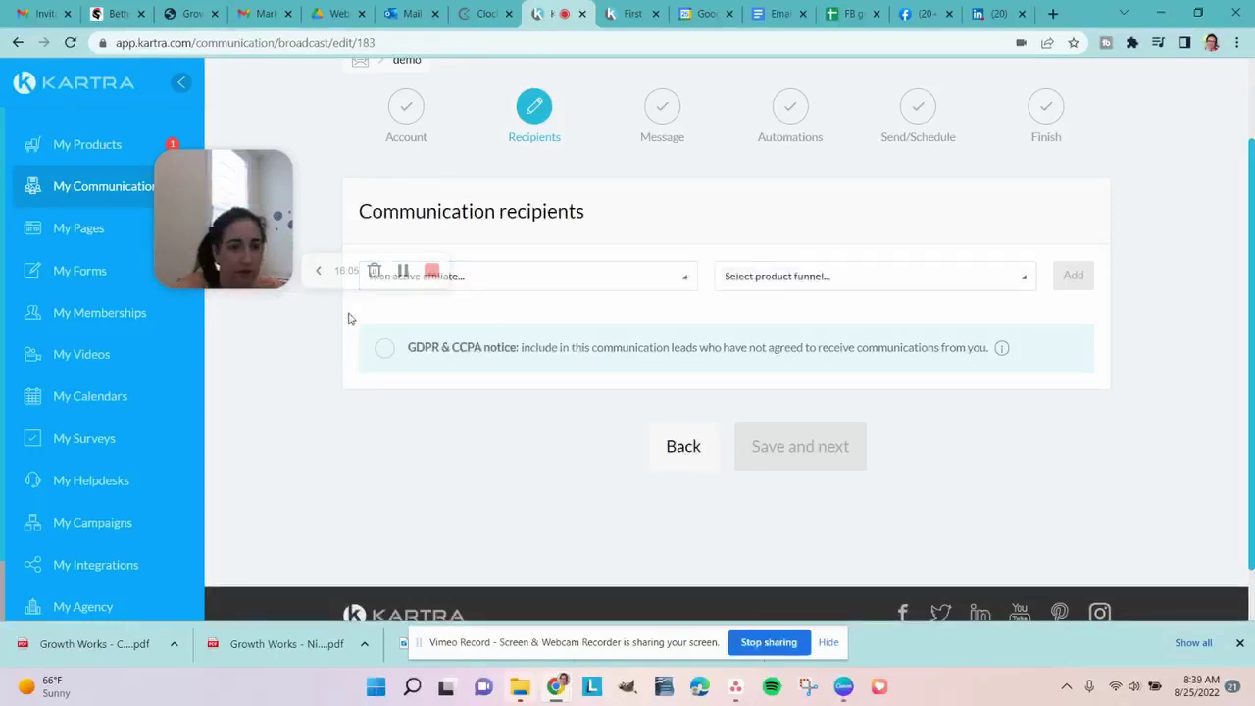
left_click(761, 276)
left_click(792, 369)
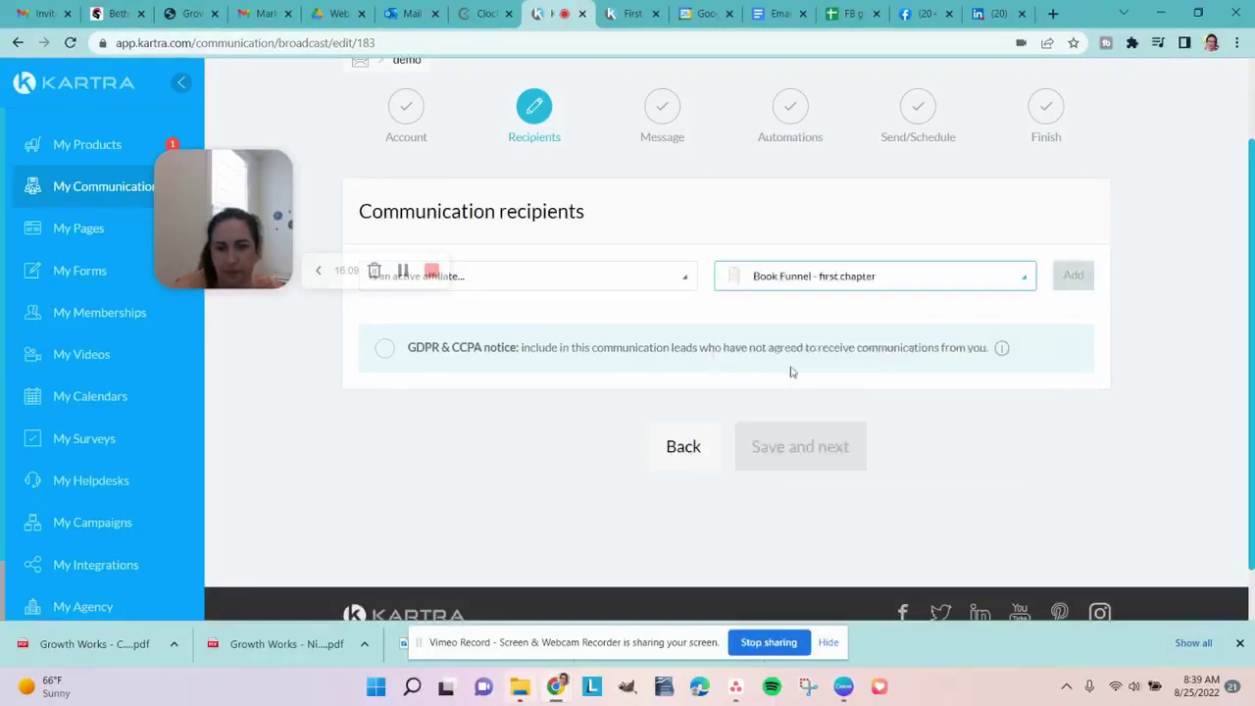
left_click(385, 350)
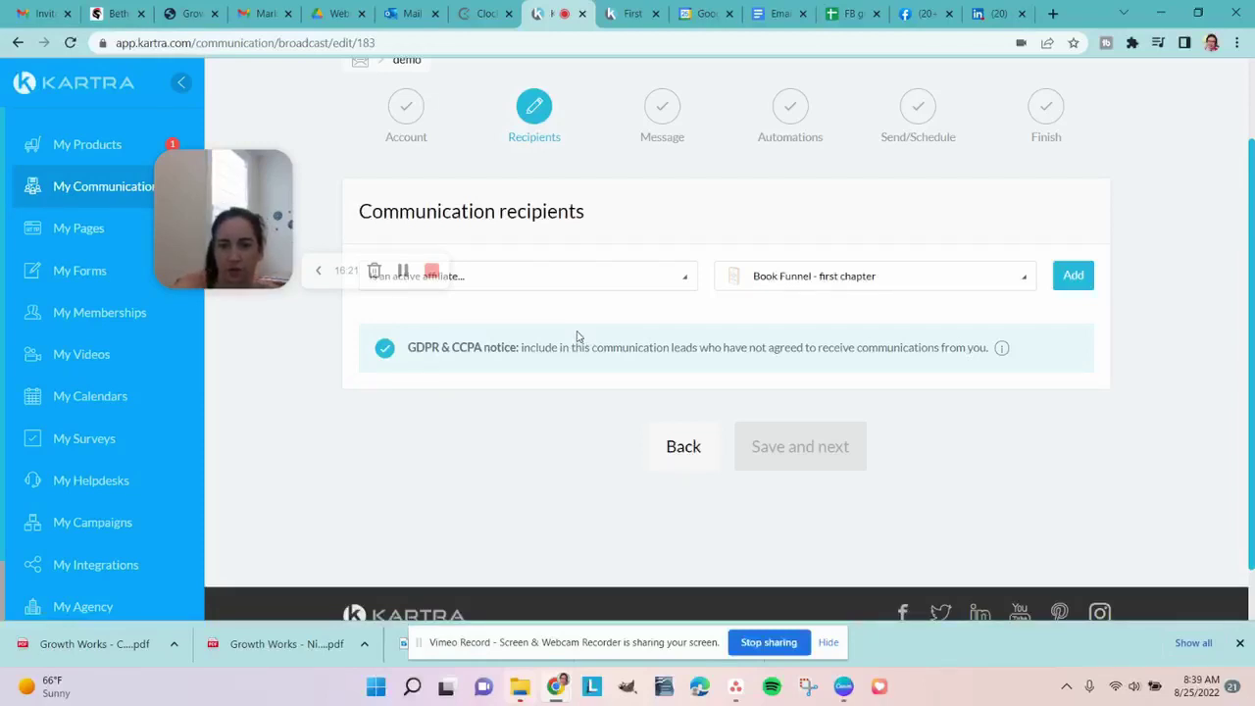
left_click(1073, 278)
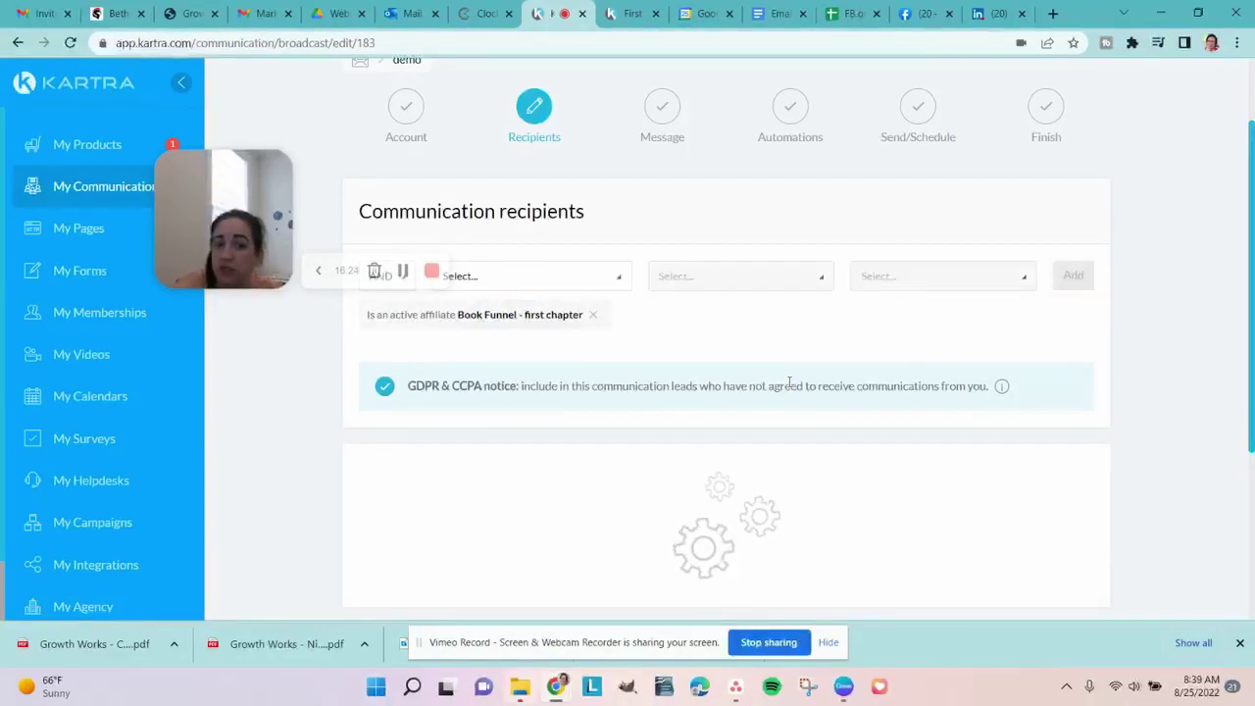
Check the recipient summary and remove the active affiliate filter for Book Funnel - first chapter
scroll(724, 363, "down", 1)
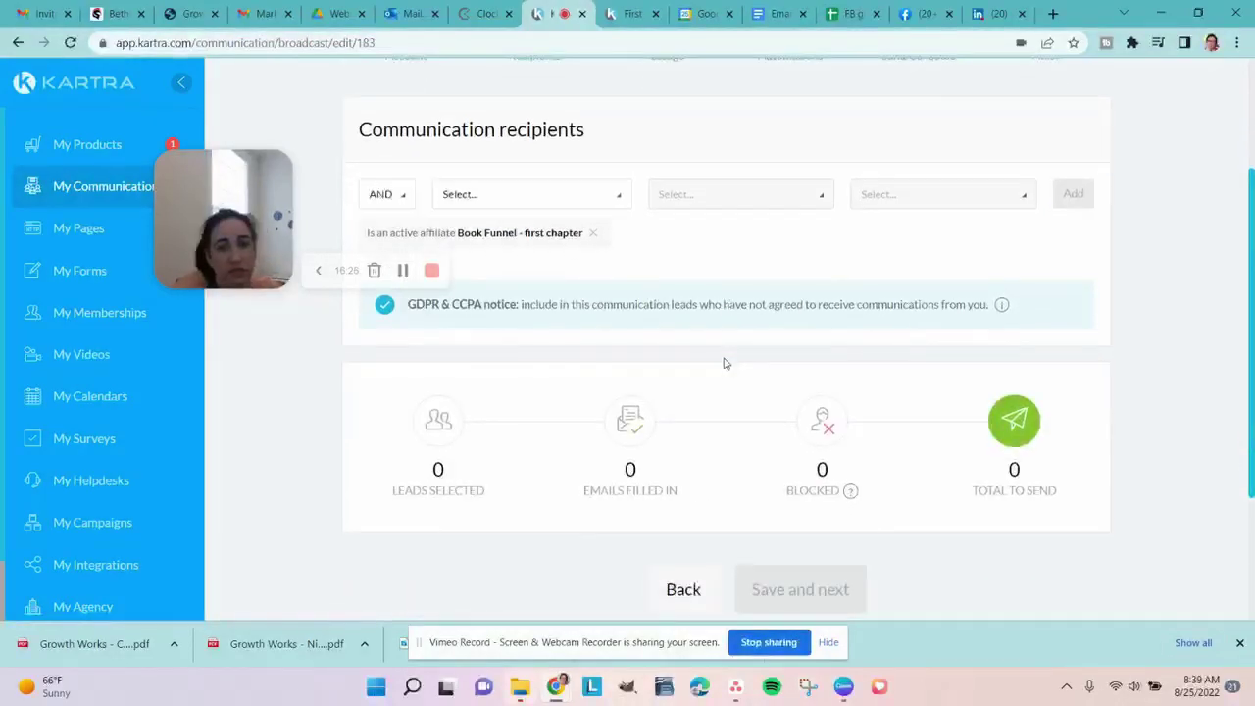
scroll(724, 363, "down", 2)
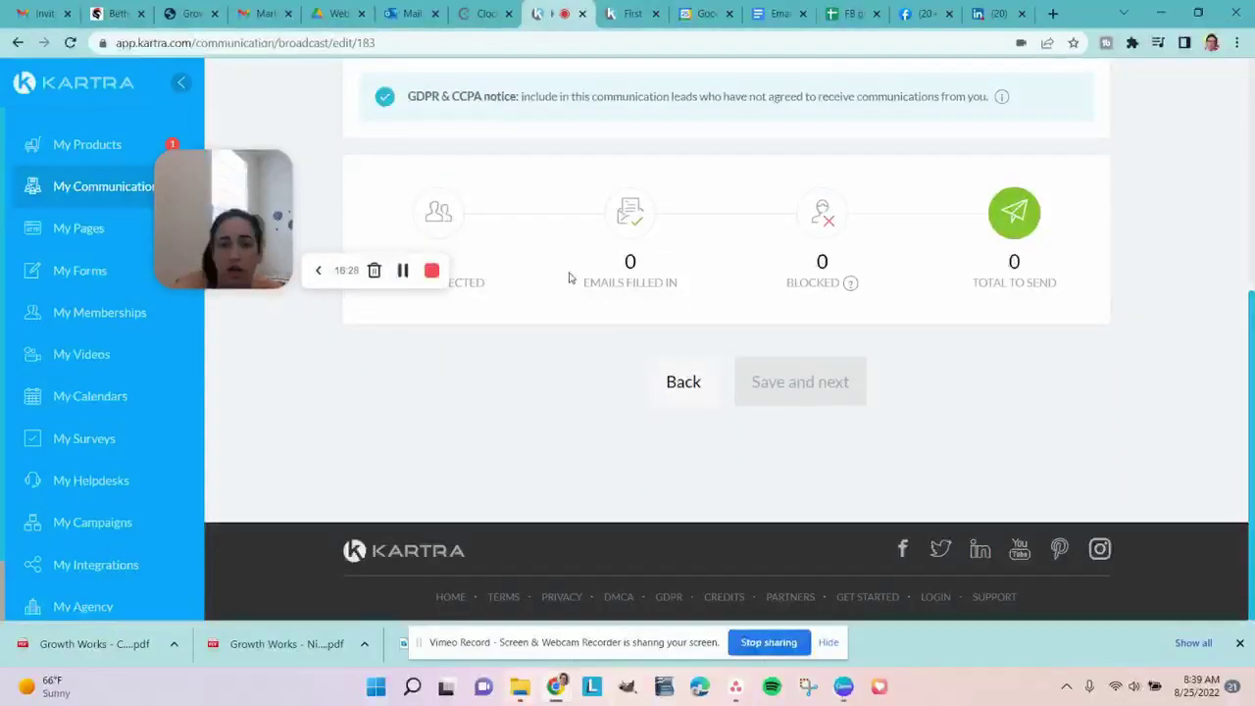
scroll(568, 278, "up", 3)
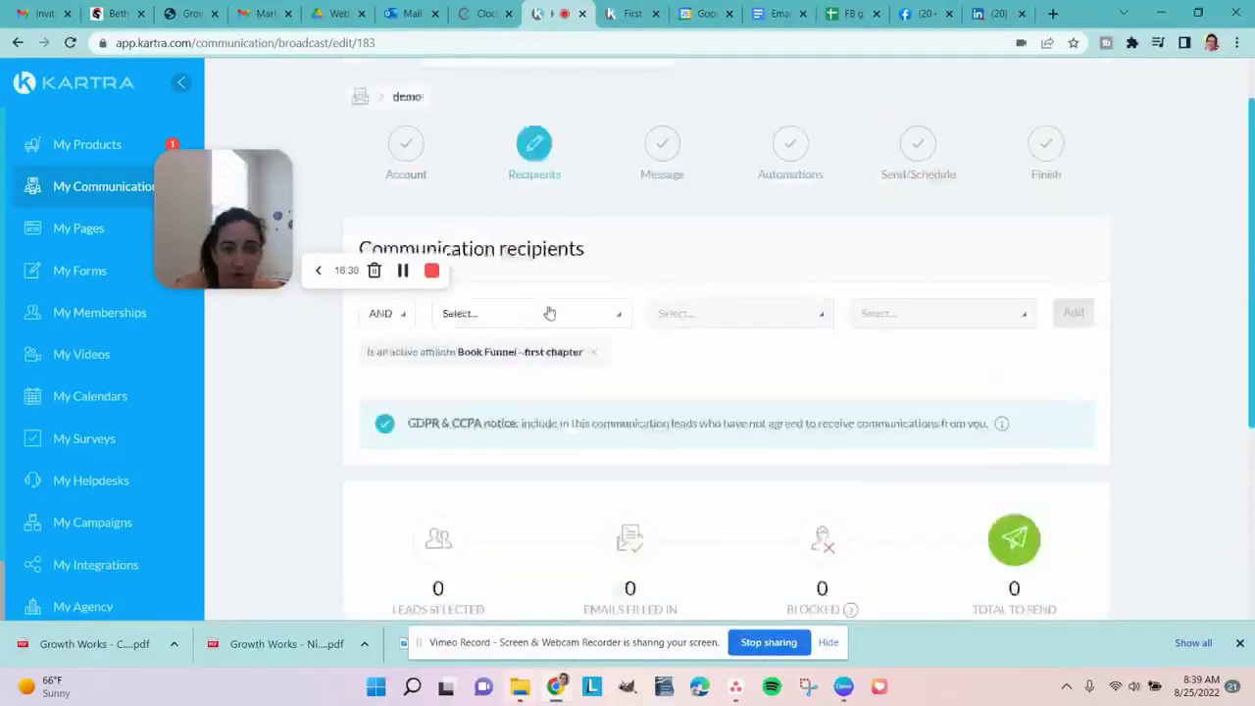
left_click(591, 353)
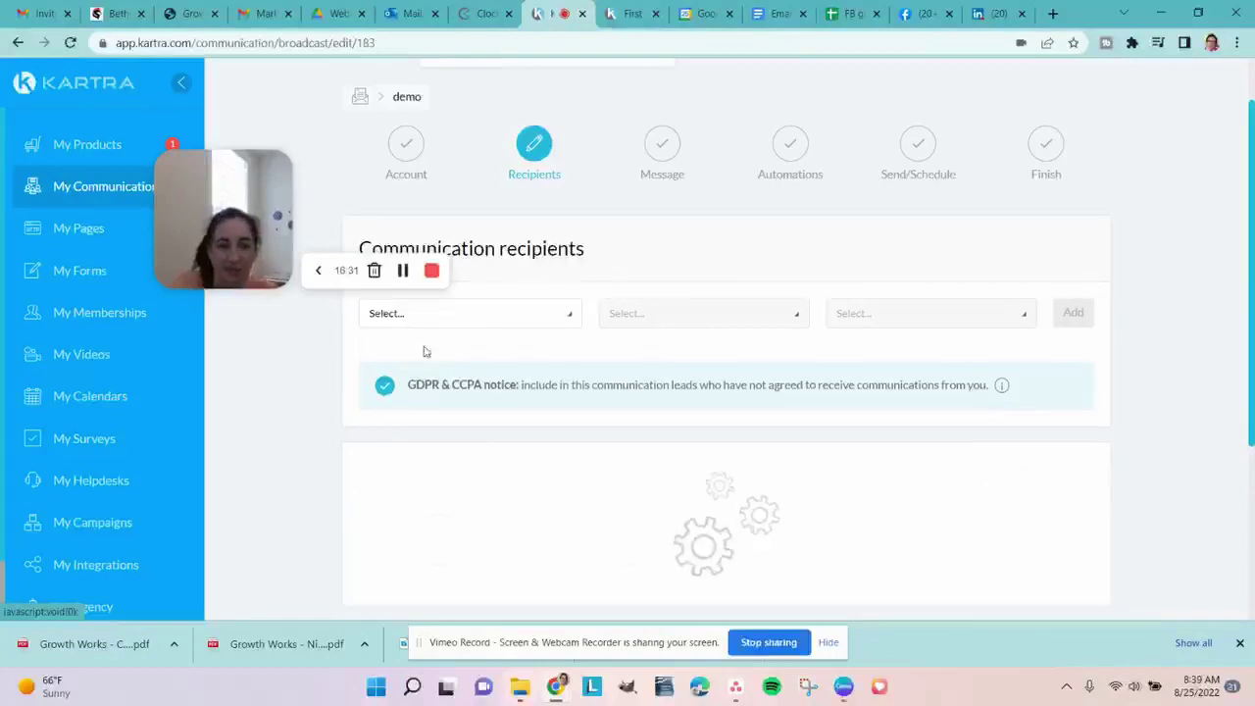
Add the recipient filter Everybody in my database, regardless of their status, then save and proceed to the message
left_click(431, 316)
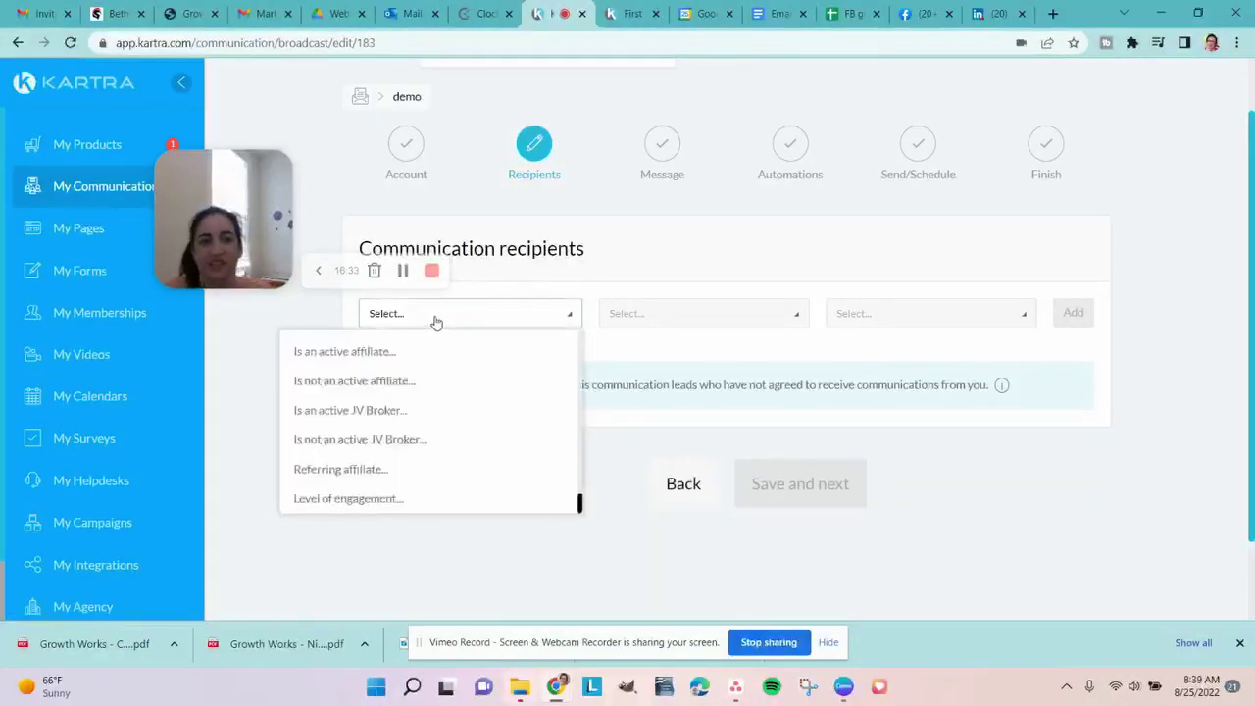
scroll(422, 386, "up", 10)
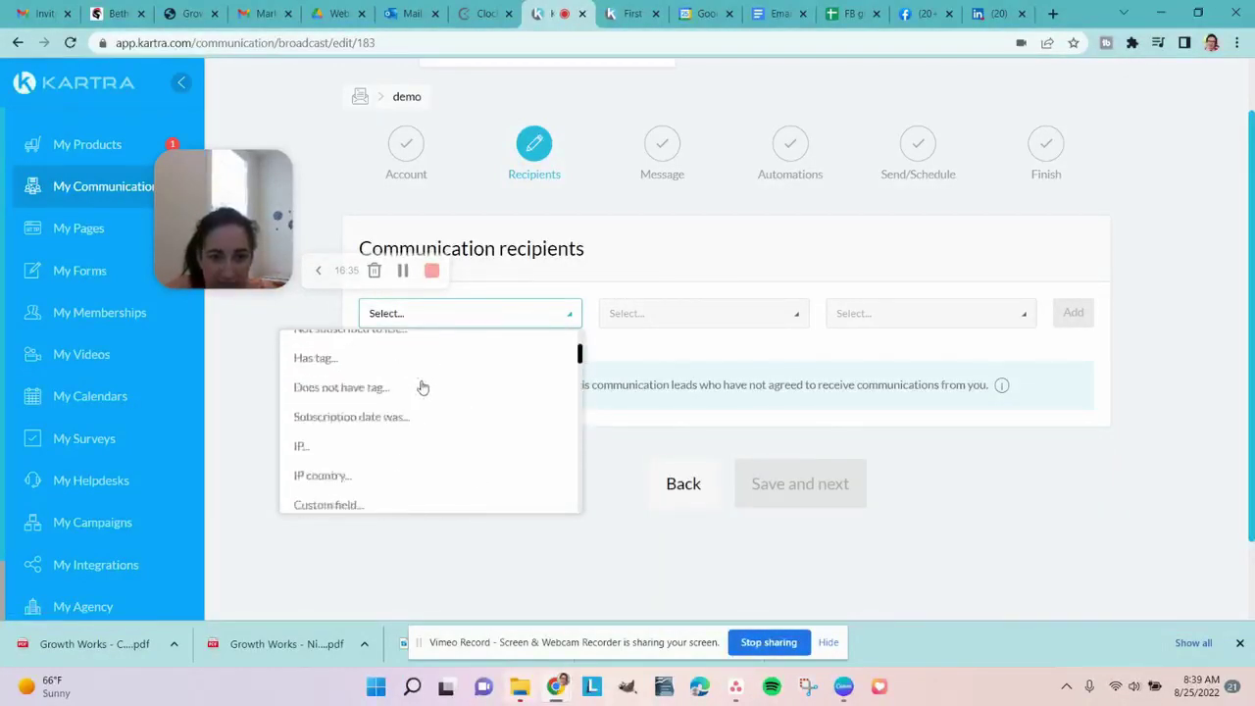
left_click(414, 376)
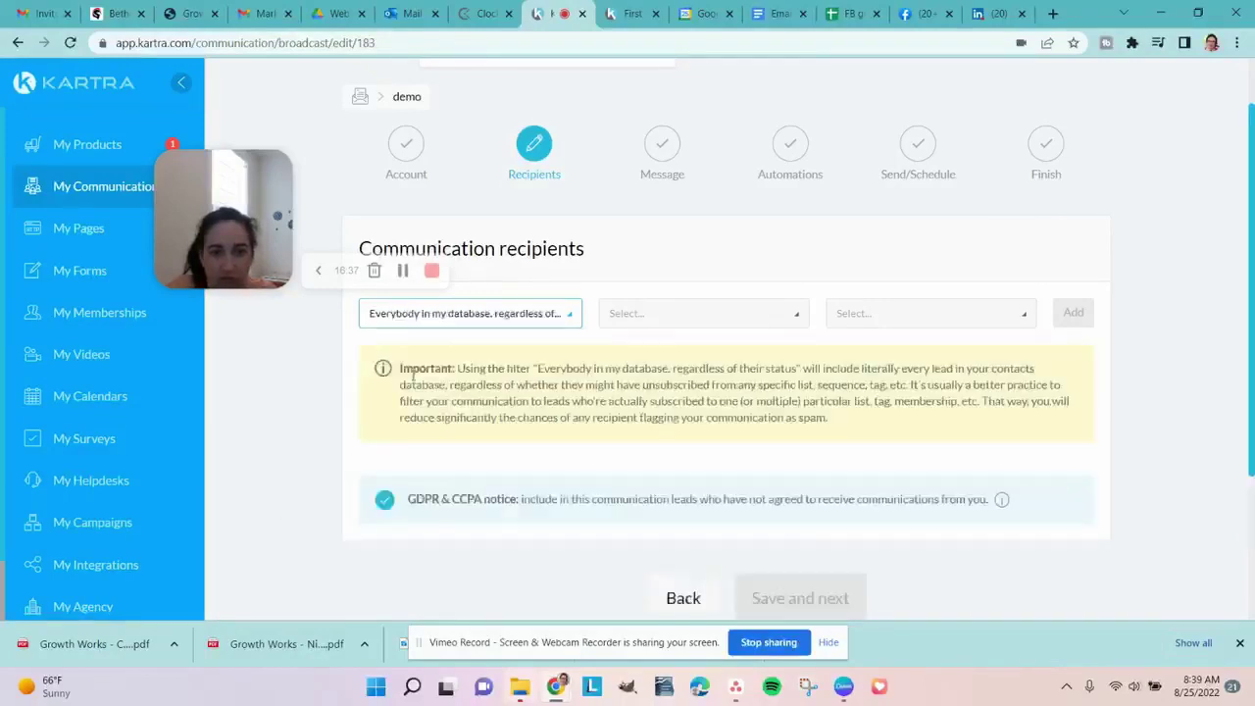
left_click(495, 319)
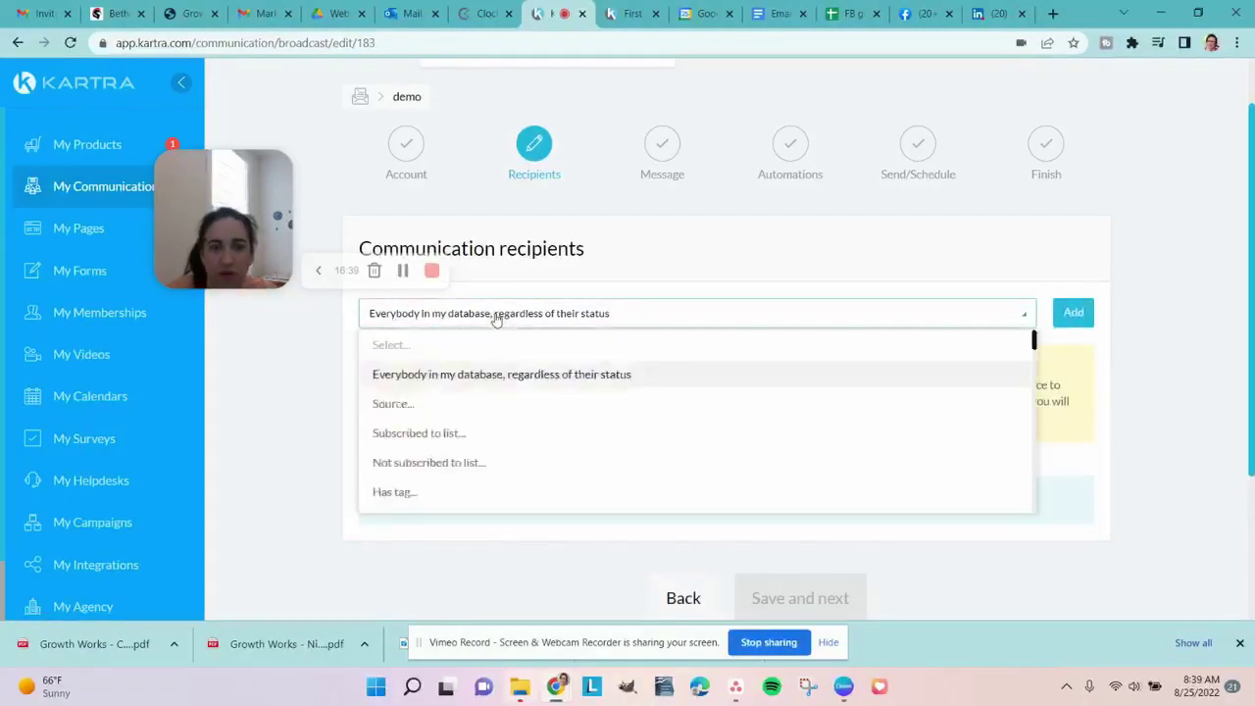
left_click(495, 318)
scroll(745, 420, "down", 1)
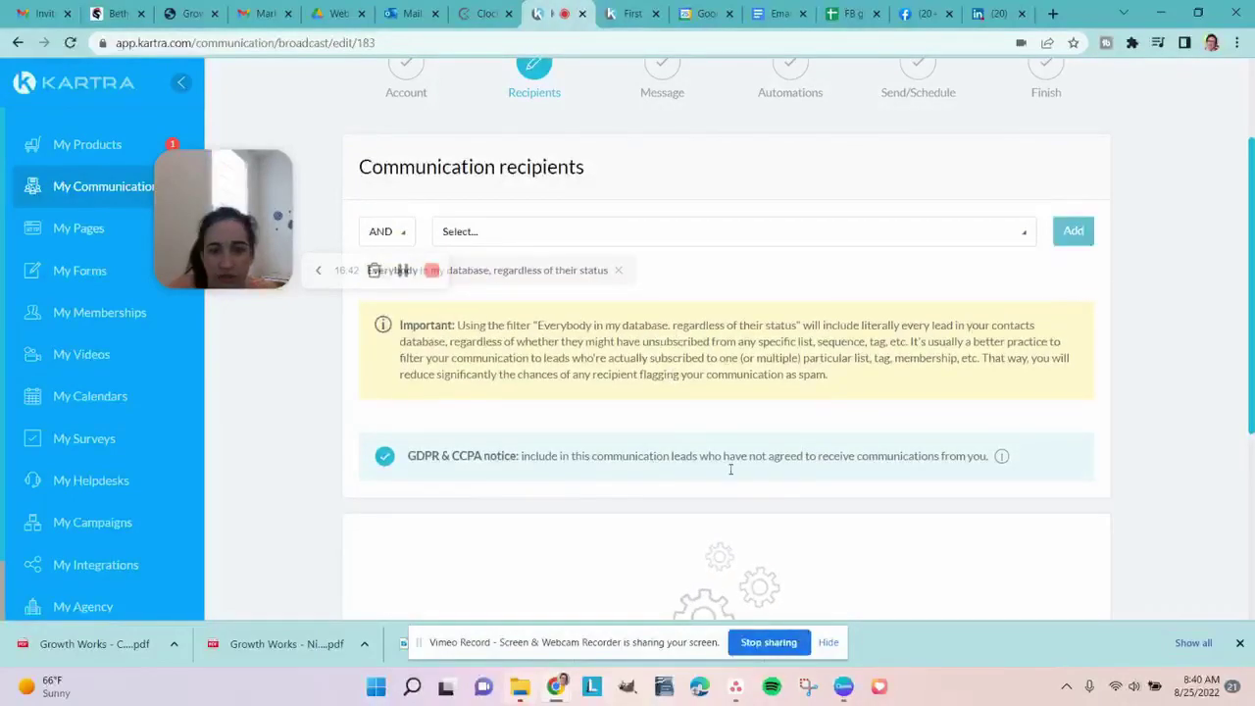
scroll(744, 481, "down", 2)
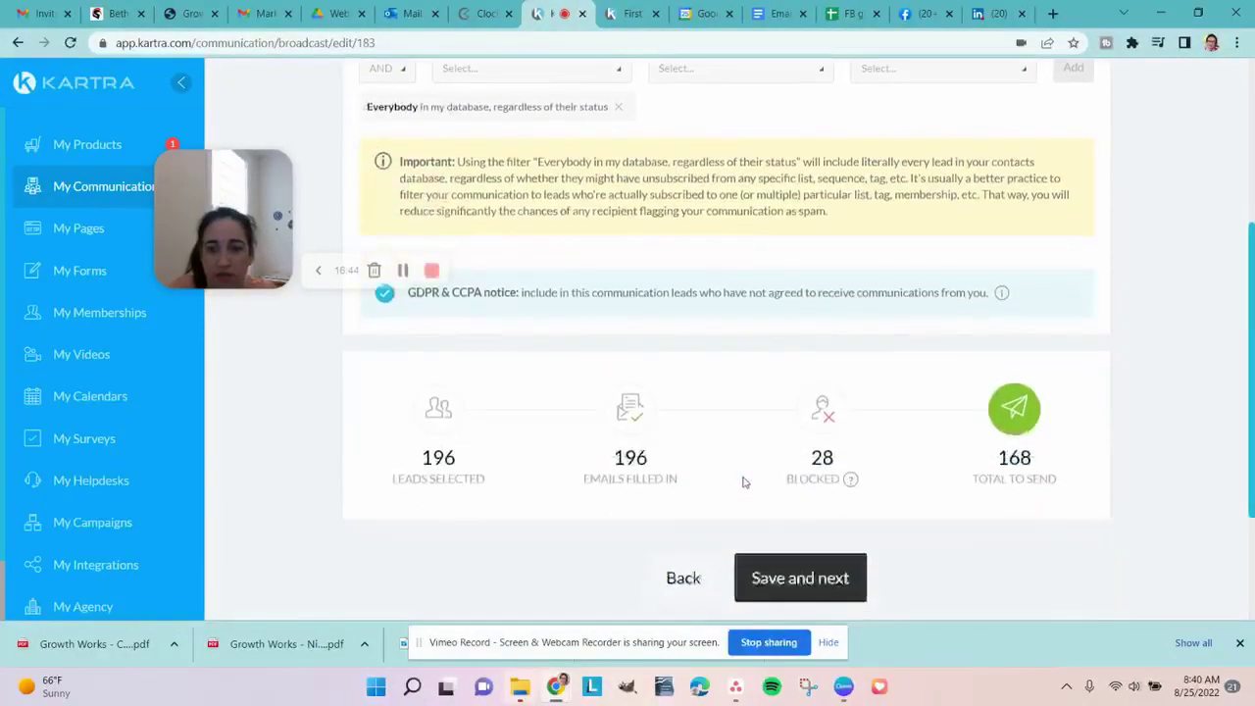
left_click(834, 585)
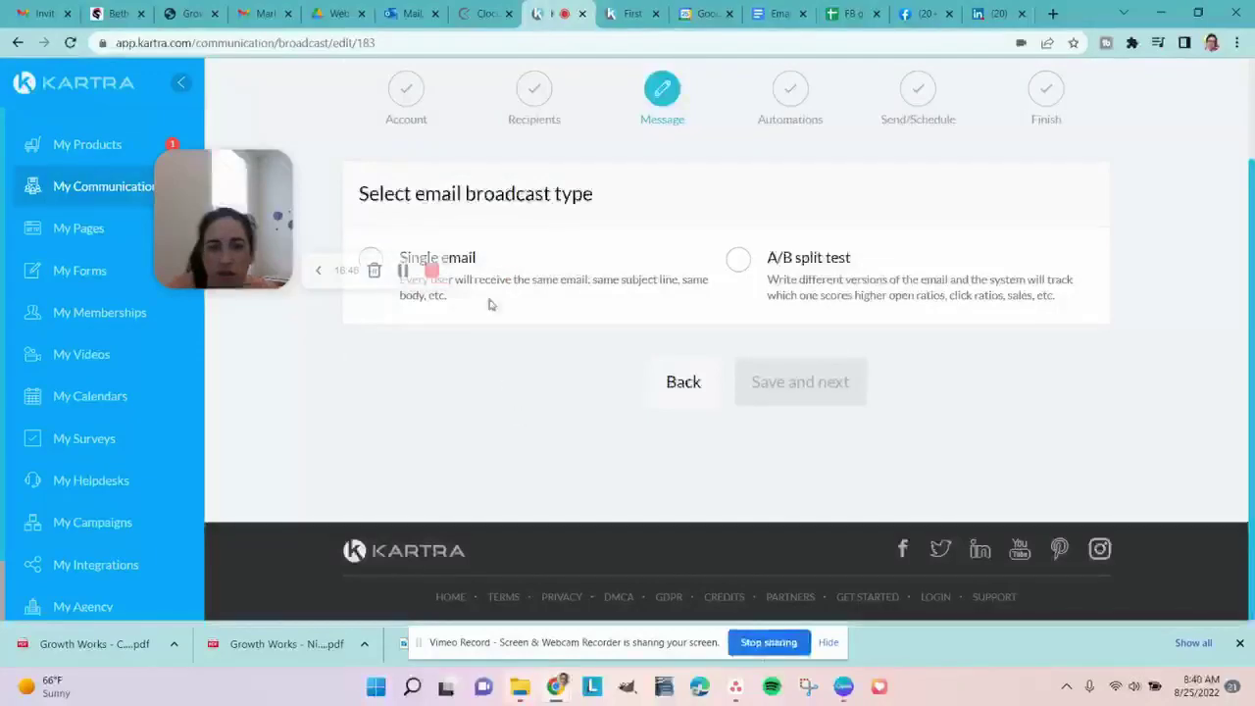
Set the broadcast type to Single email and open the destination page settings of the affiliate link dynamic variable
left_click(372, 257)
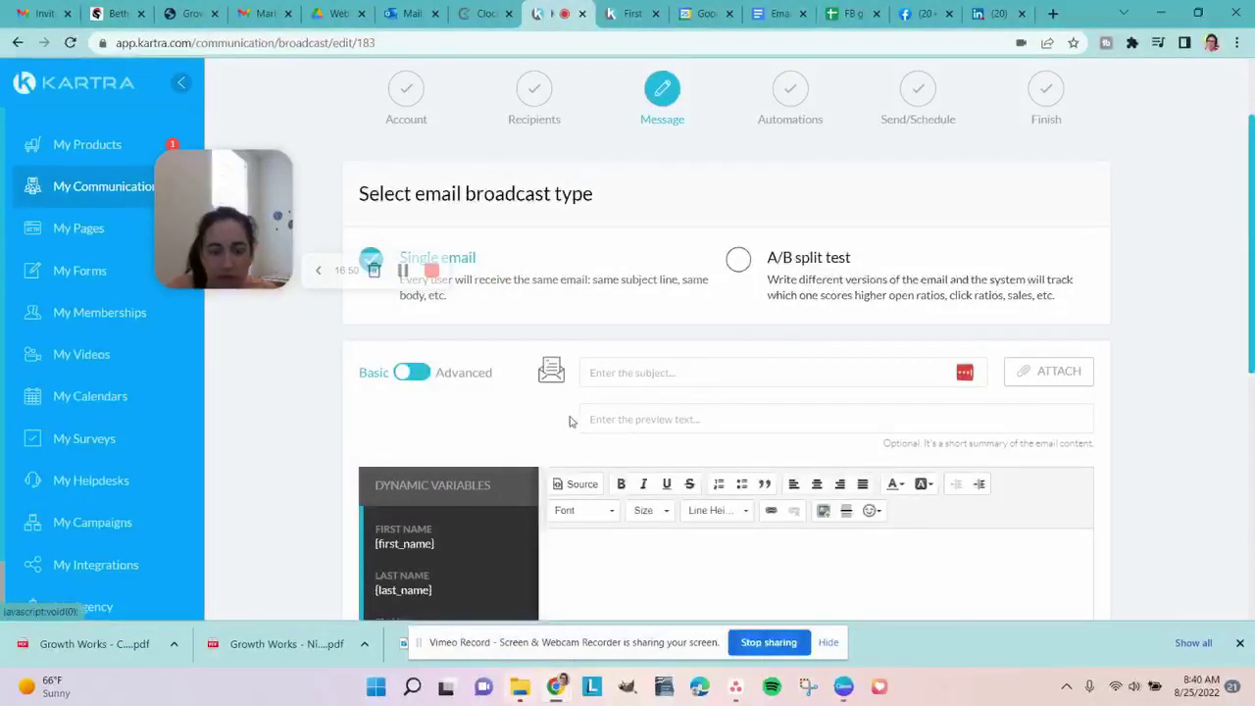
scroll(549, 421, "down", 2)
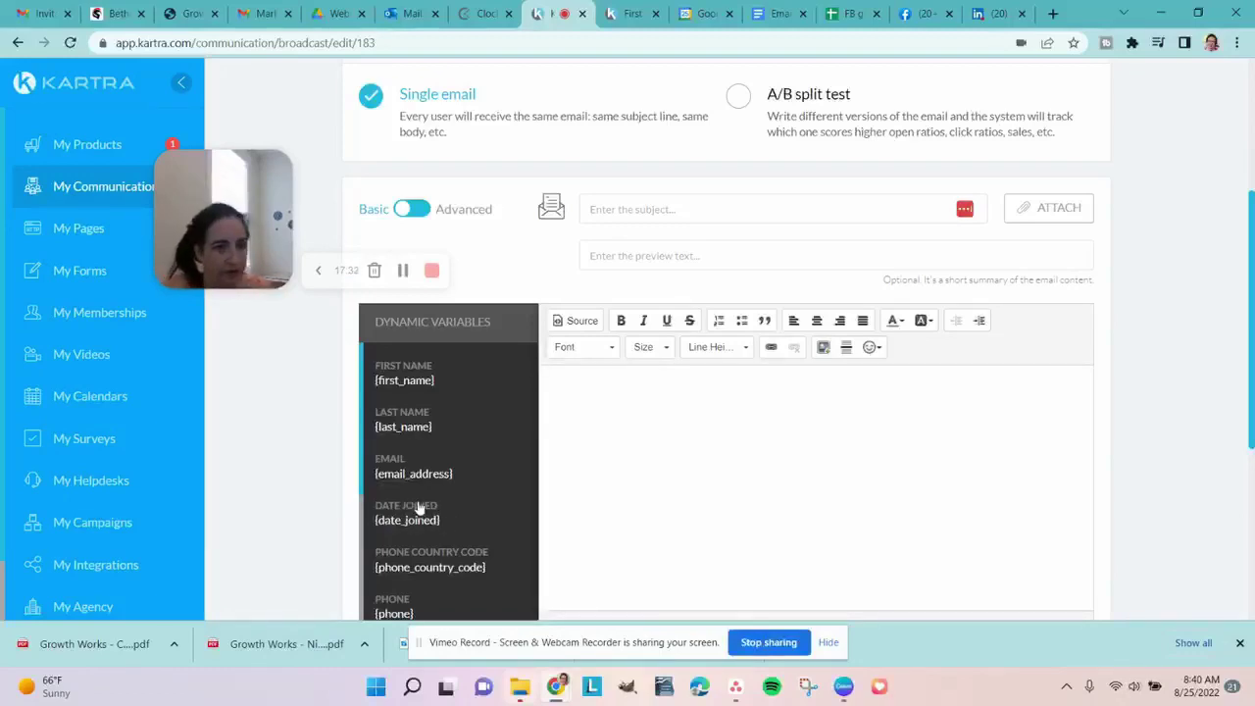
scroll(418, 501, "down", 2)
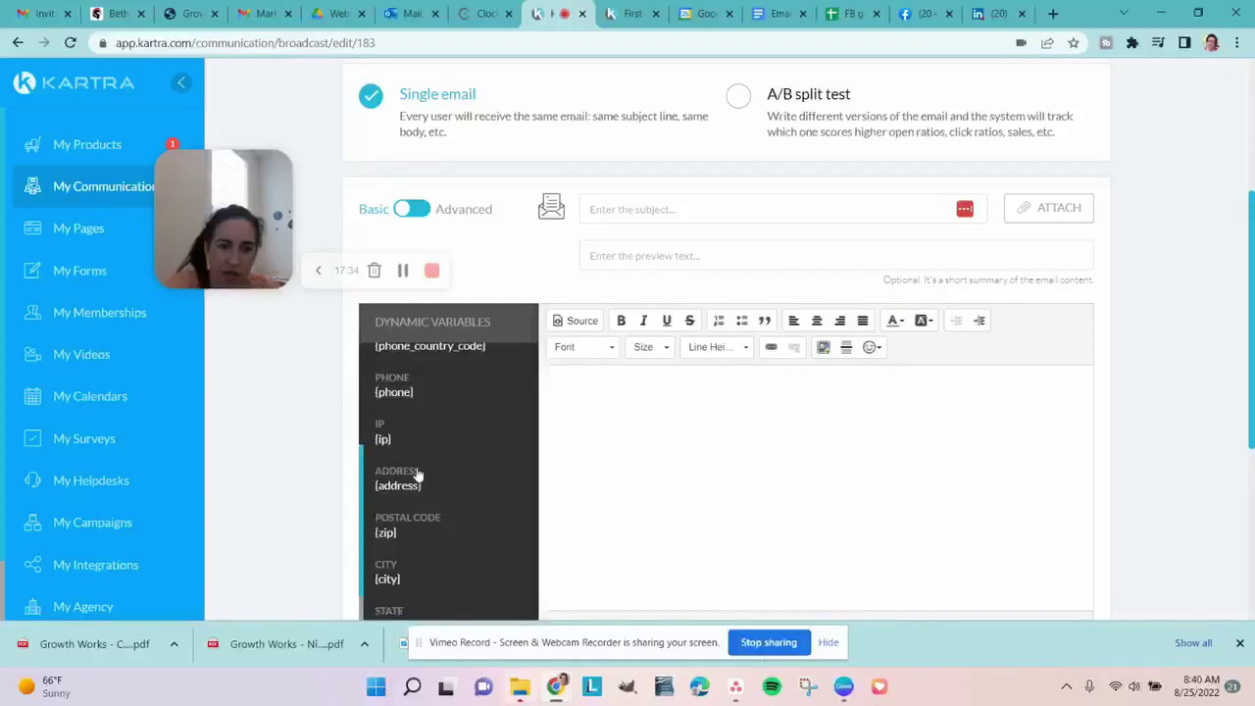
scroll(417, 476, "down", 2)
scroll(417, 473, "down", 3)
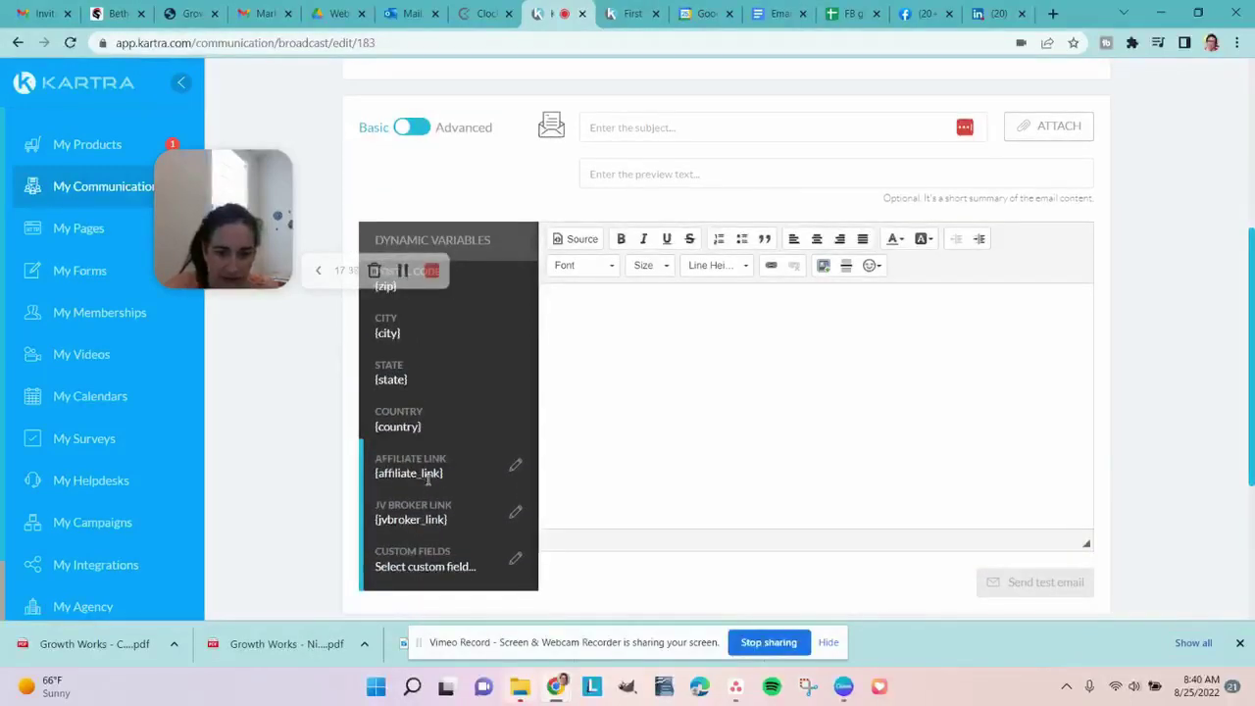
left_click(516, 467)
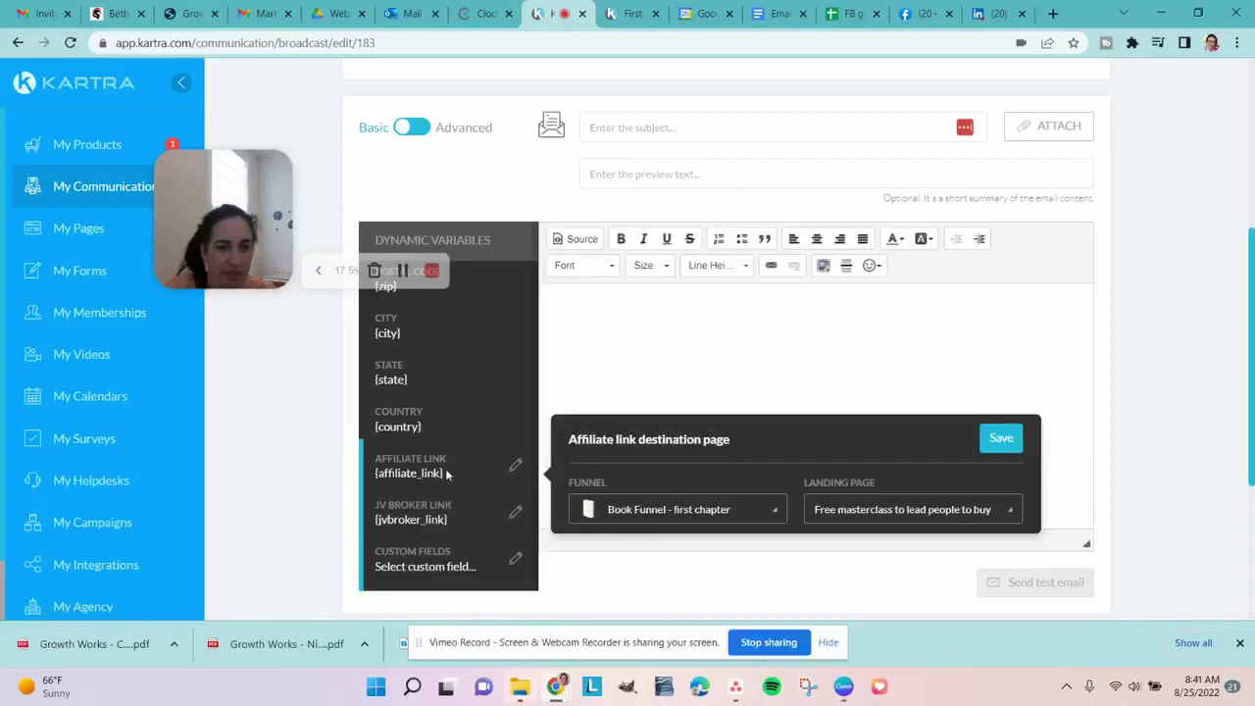
Copy the {affiliate_link} dynamic variable and paste it into the email body
left_click_drag(447, 474, 375, 474)
key("ctrl+c")
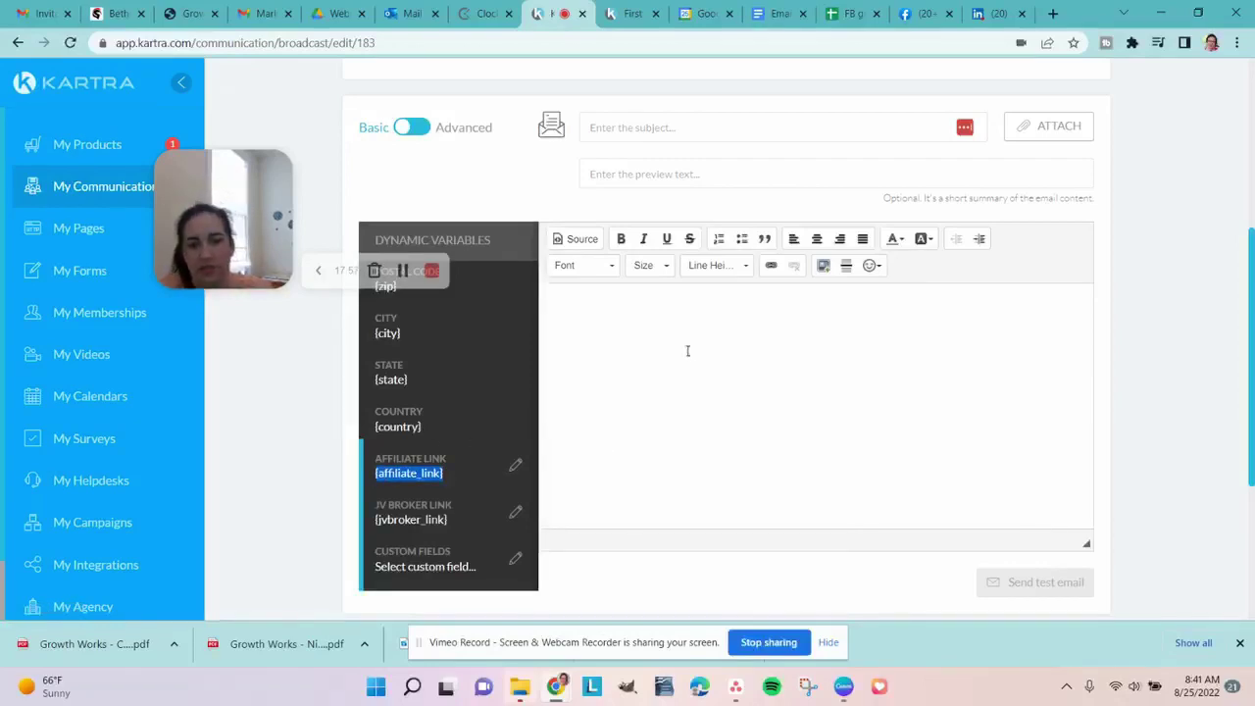
left_click(647, 331)
key("ctrl+v")
left_click(605, 329)
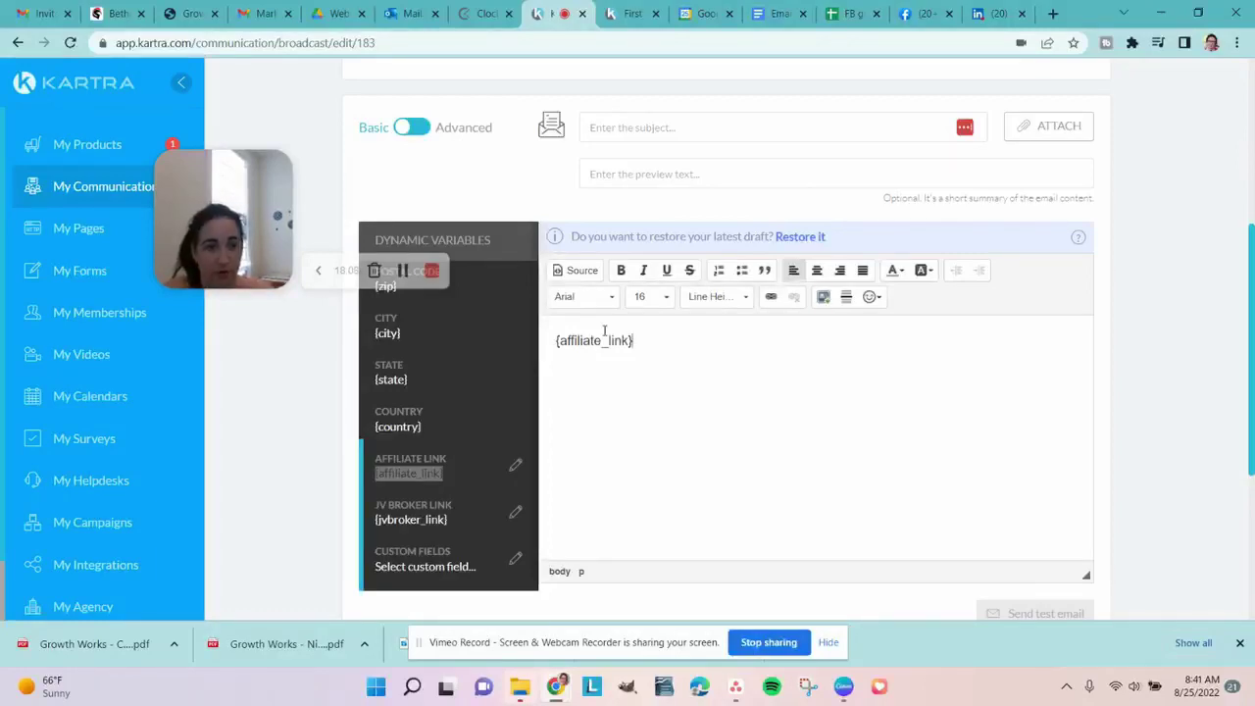
Reopen the affiliate link destination page settings and review the available funnel and landing page choices
left_click(516, 467)
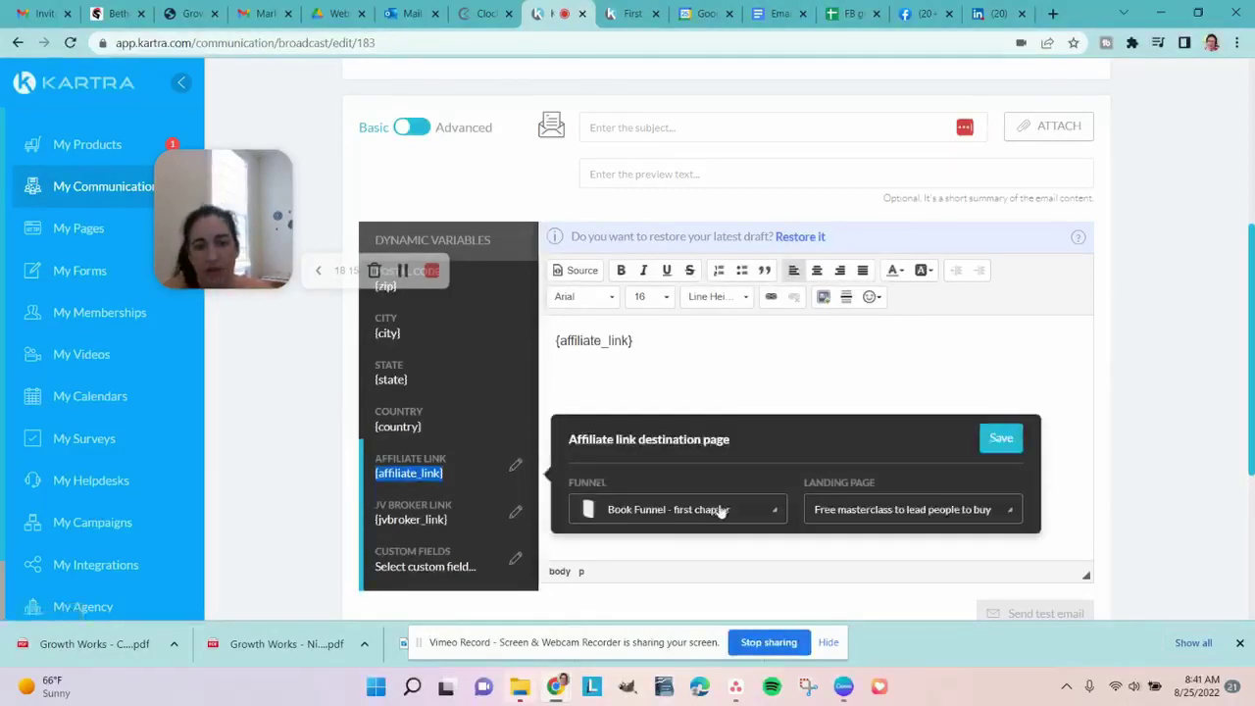
left_click(720, 510)
left_click(721, 509)
left_click(853, 512)
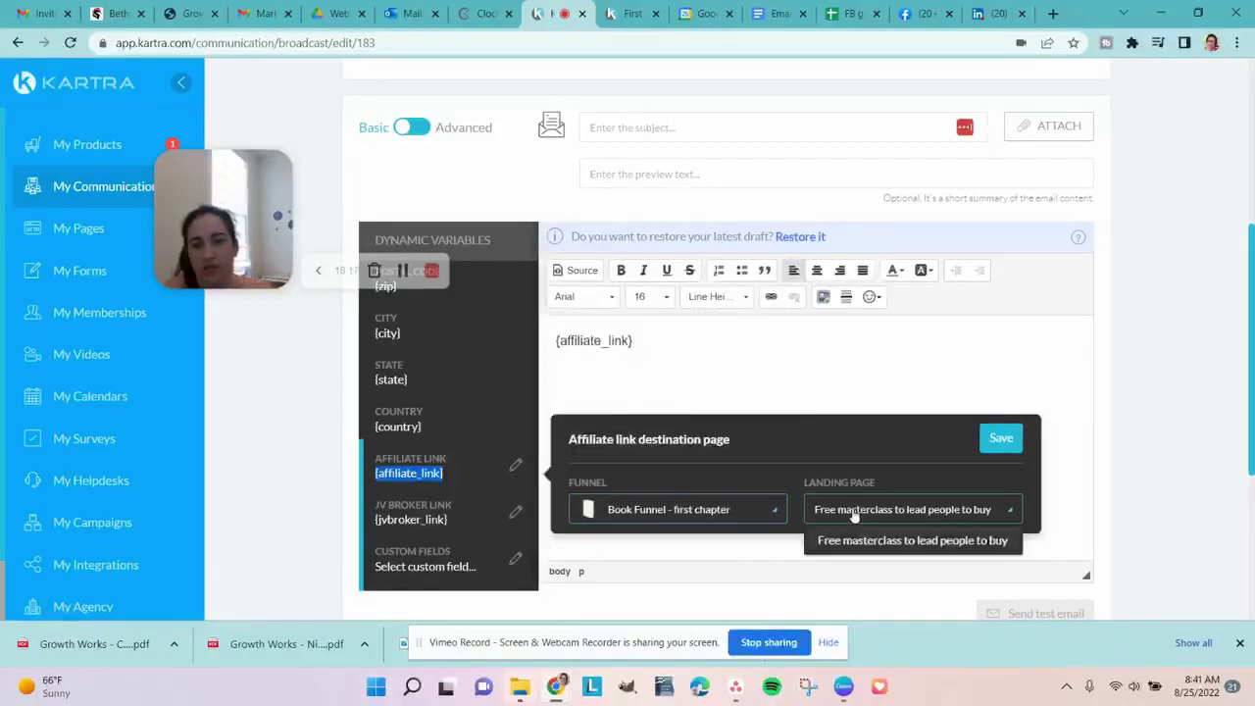
left_click(854, 512)
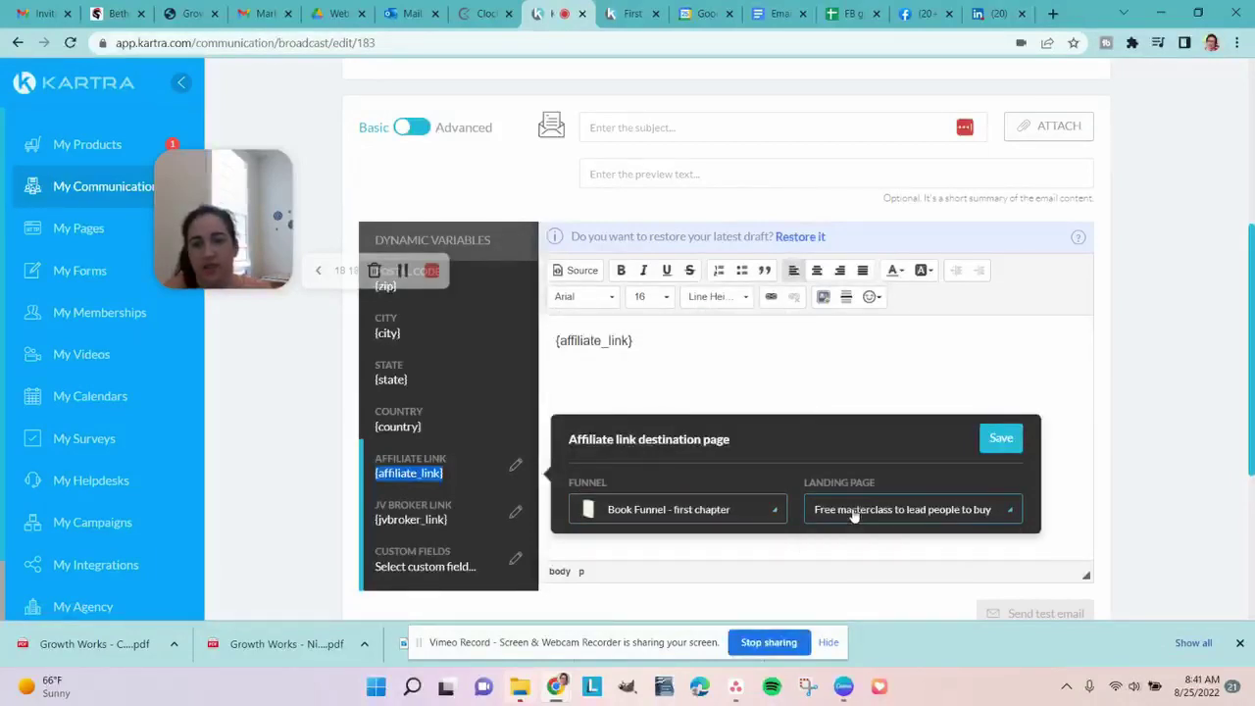
left_click(706, 365)
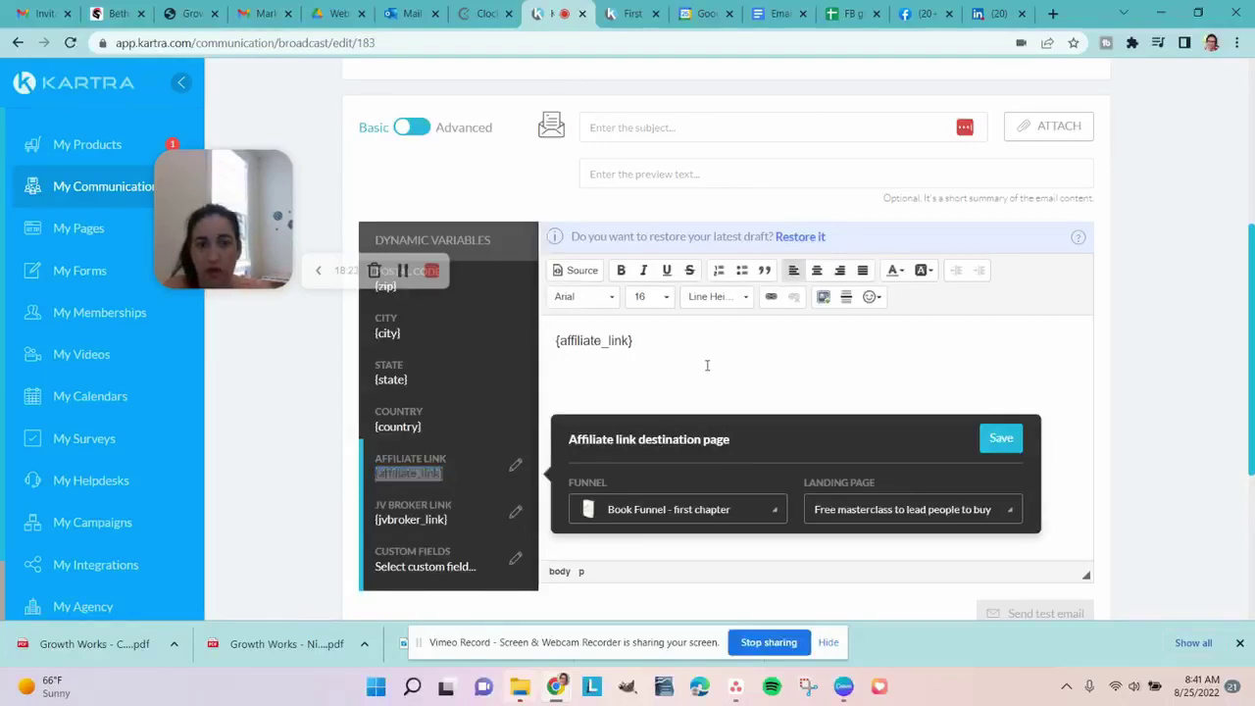